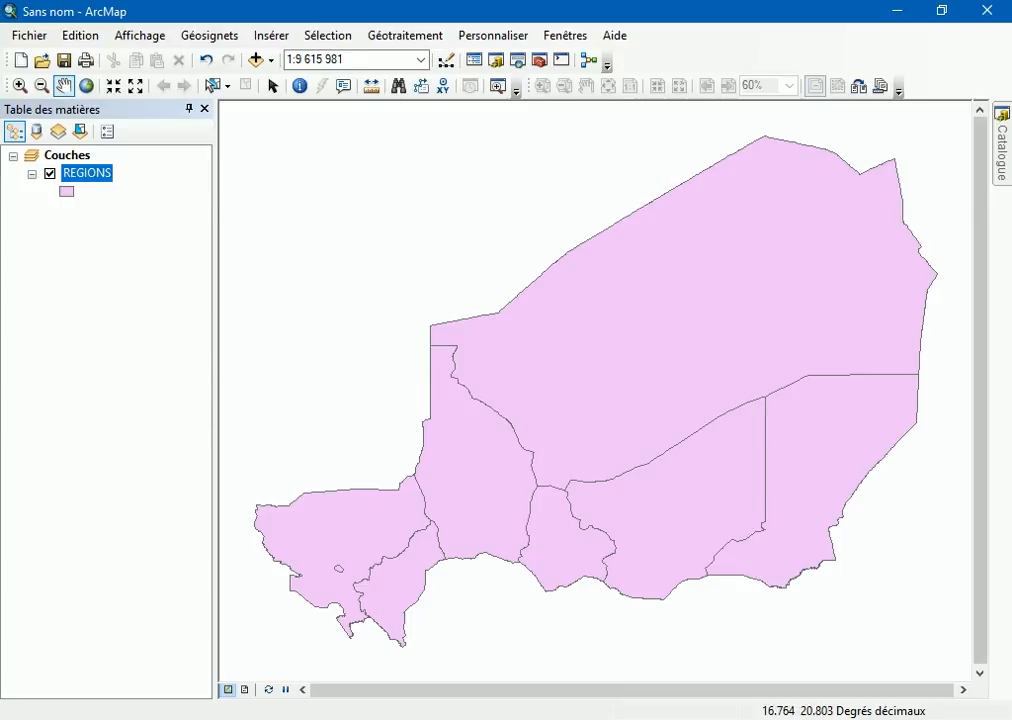
- Open the attribute table of the REGIONS layer and look through its population, density and area fields
{"action": "left_click", "coordinate": [1001, 150]}
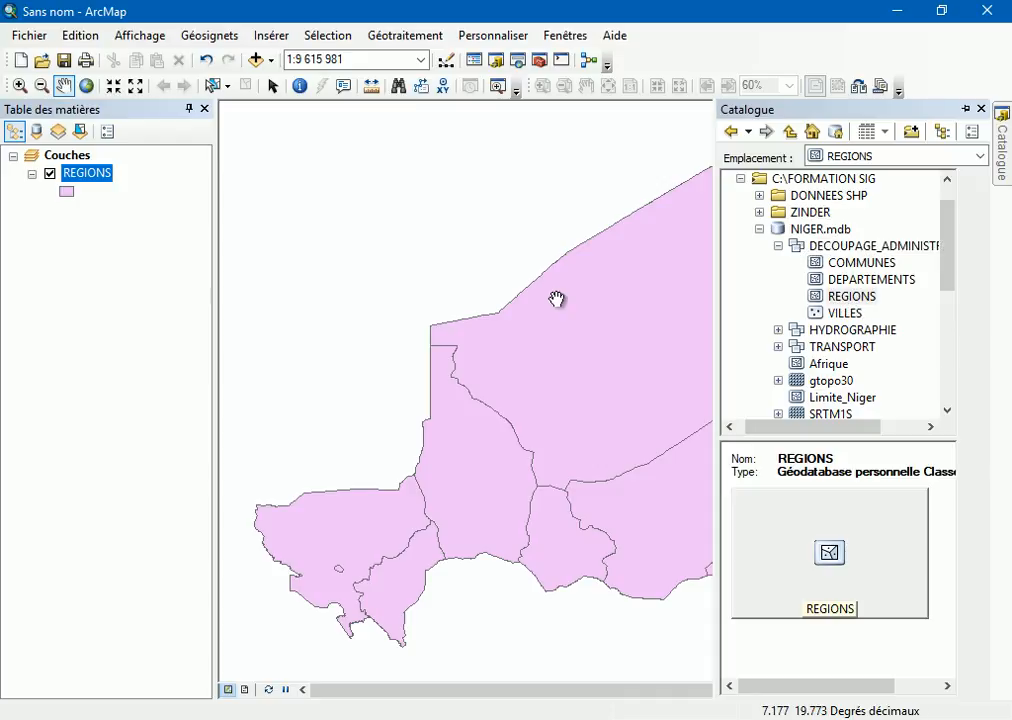
{"action": "right_click", "coordinate": [90, 182]}
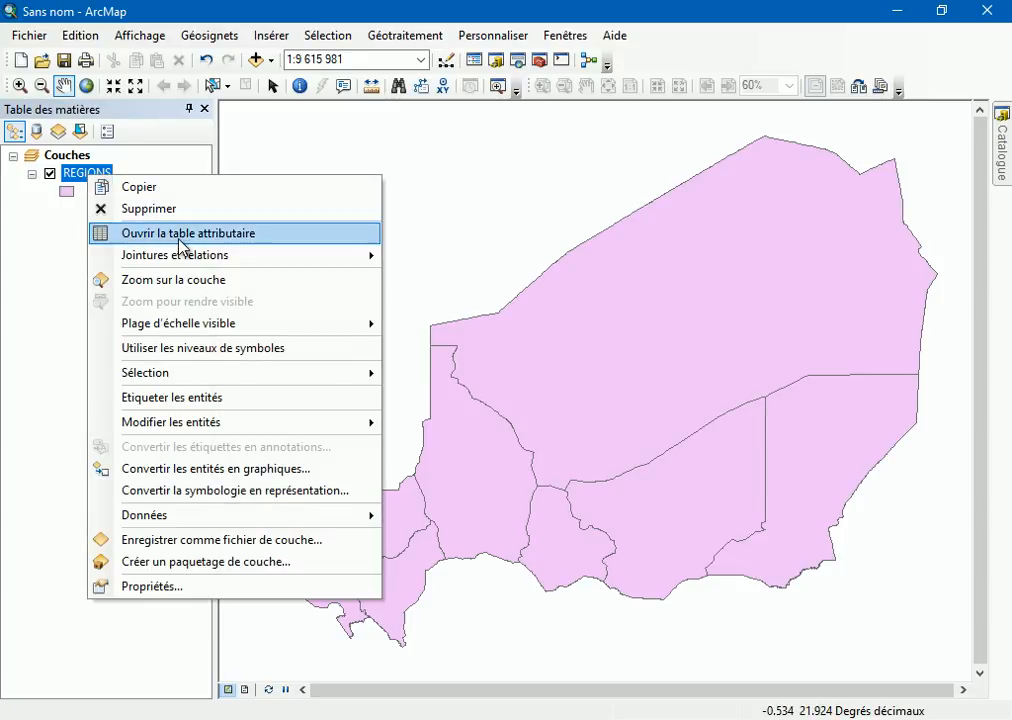
{"action": "left_click", "coordinate": [165, 233]}
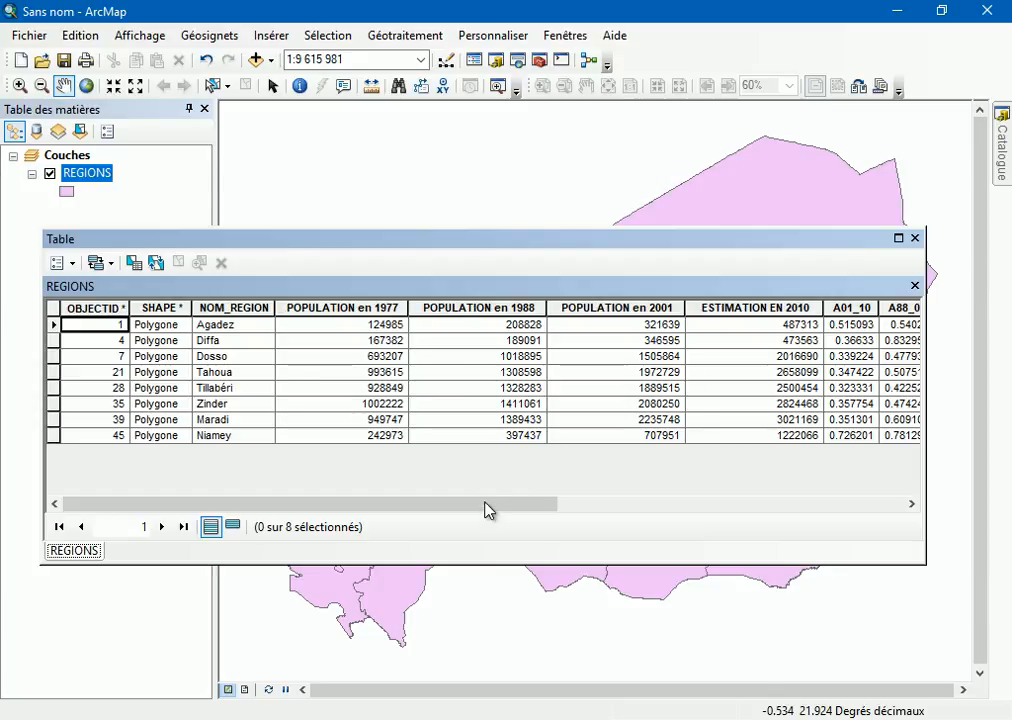
{"action": "left_click_drag", "start_coordinate": [488, 504], "coordinate": [669, 477]}
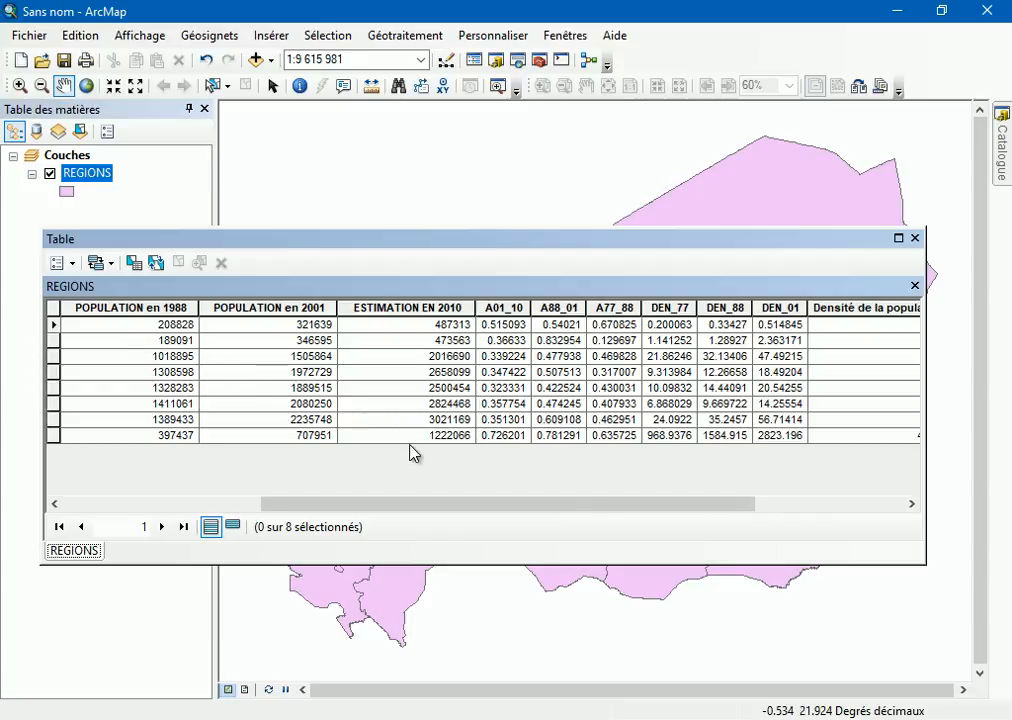
{"action": "left_click_drag", "start_coordinate": [725, 508], "coordinate": [771, 513]}
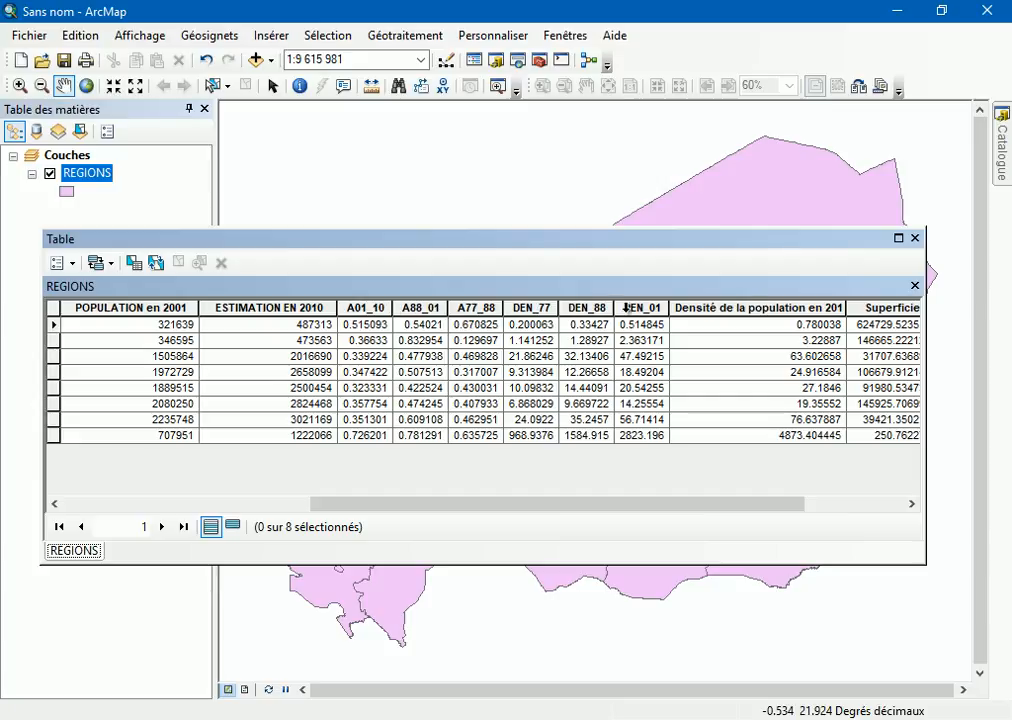
{"action": "left_click_drag", "start_coordinate": [711, 515], "coordinate": [824, 512]}
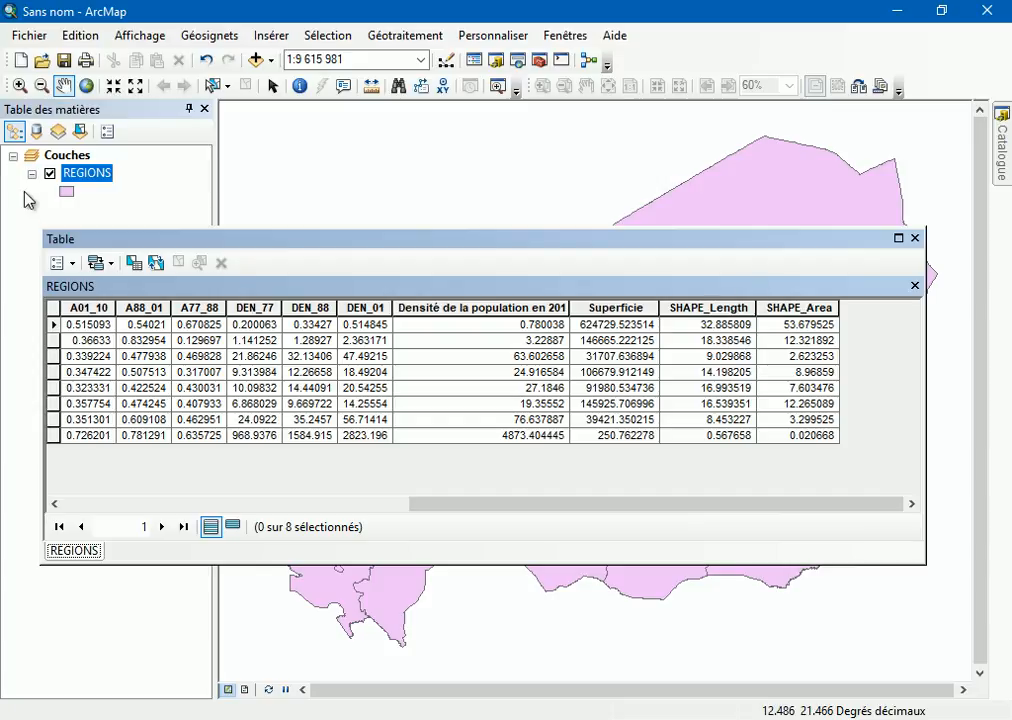
- Check the source information of the REGIONS layer for its geographic coordinate system
{"action": "left_click", "coordinate": [86, 174]}
{"action": "double_click", "coordinate": [86, 174]}
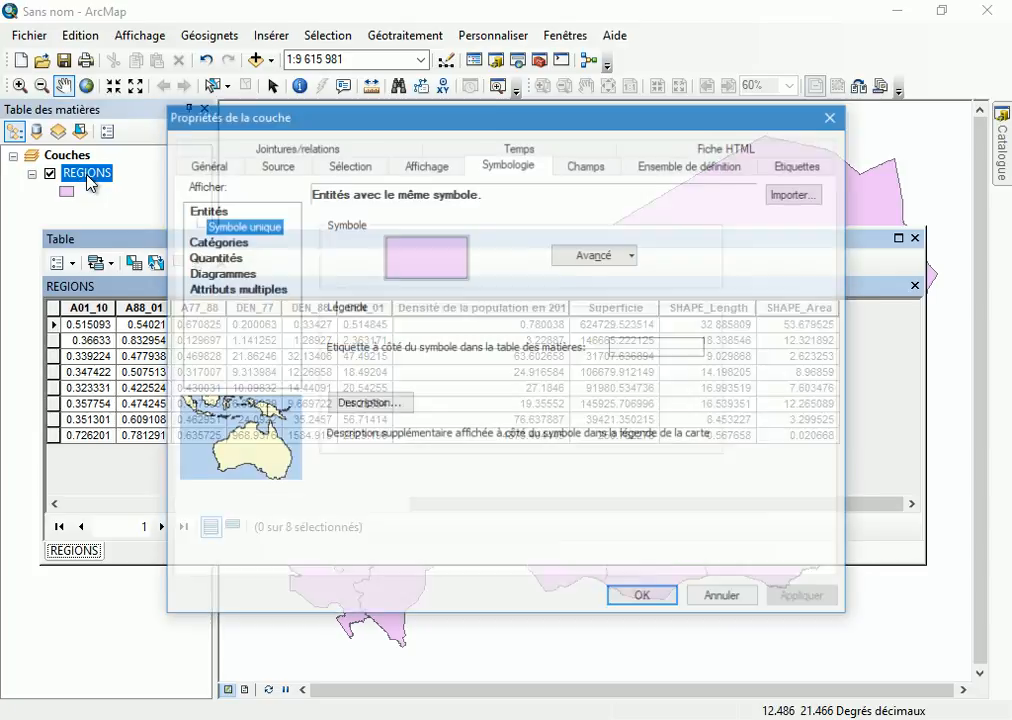
{"action": "left_click", "coordinate": [287, 168]}
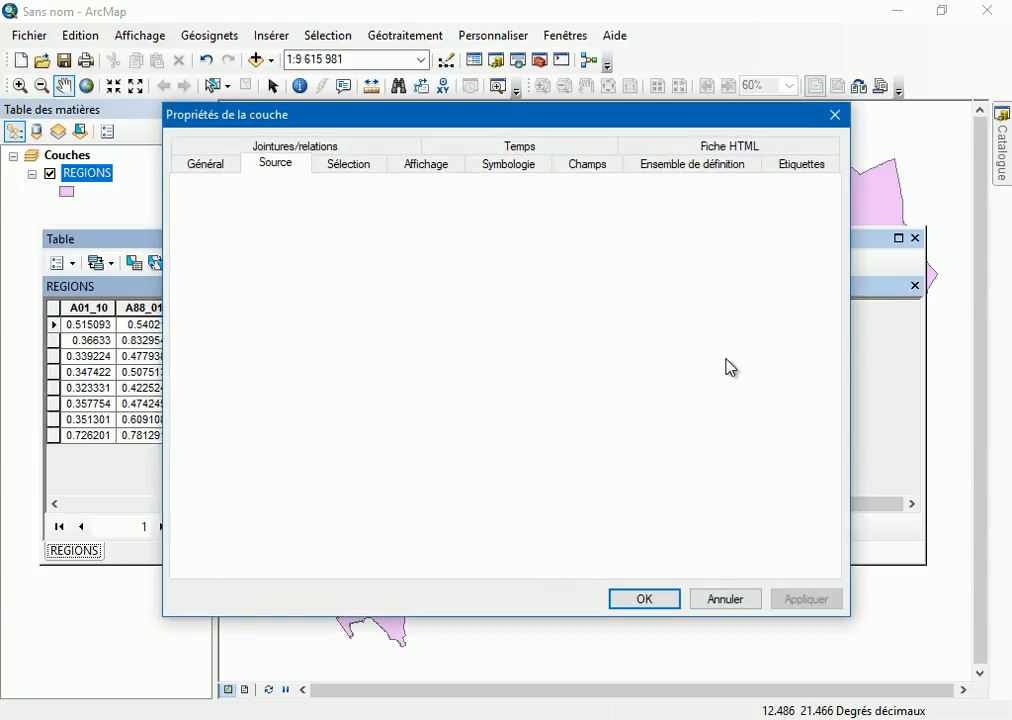
{"action": "scroll", "coordinate": [620, 380], "scroll_direction": "down", "scroll_amount": 1}
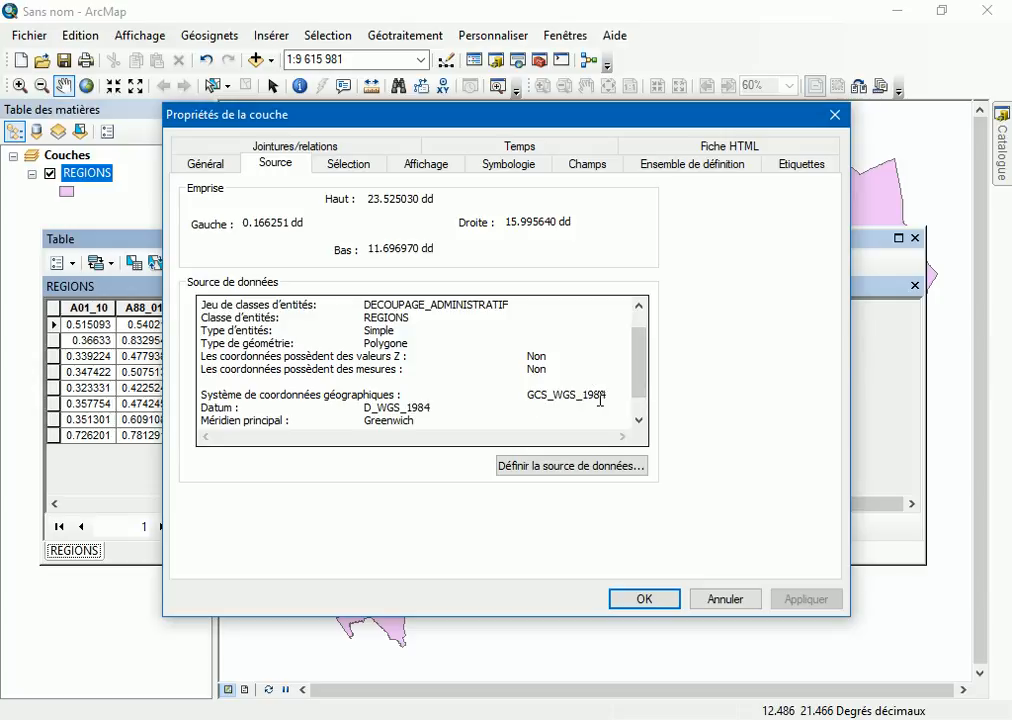
{"action": "left_click", "coordinate": [834, 116]}
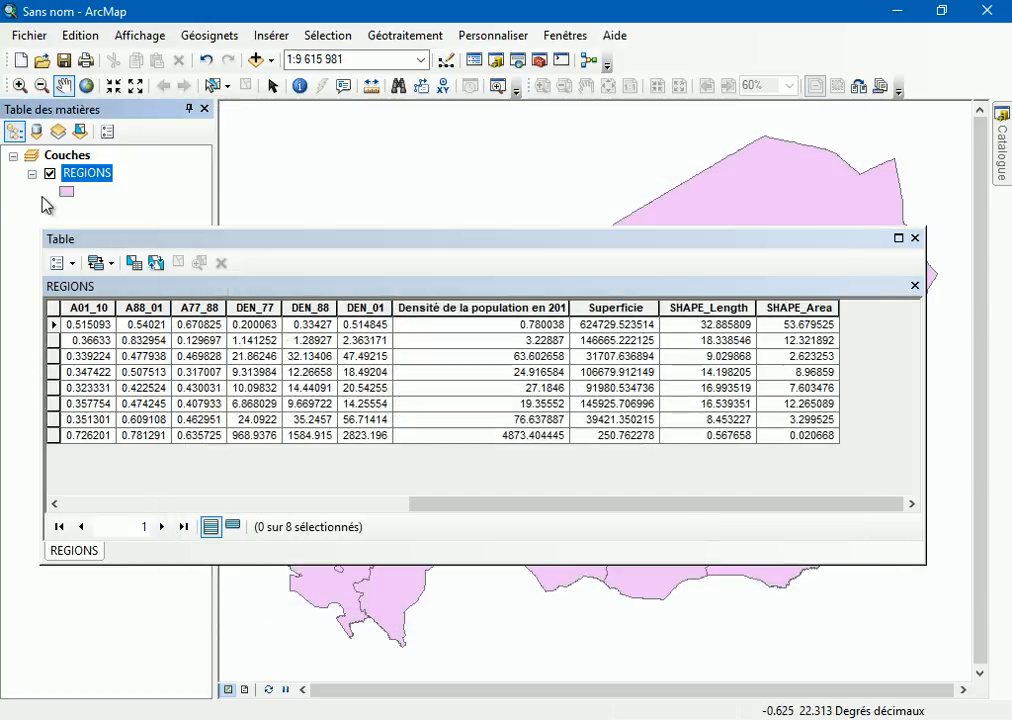
- Check which coordinate system the Couches data frame uses
{"action": "double_click", "coordinate": [67, 156]}
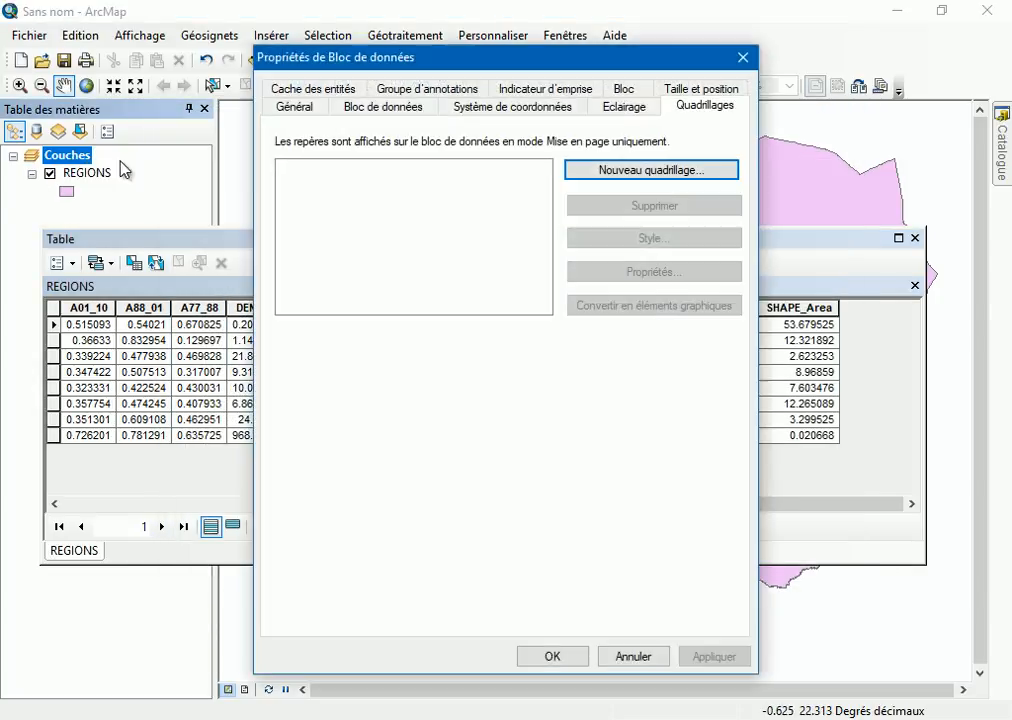
{"action": "left_click", "coordinate": [503, 107]}
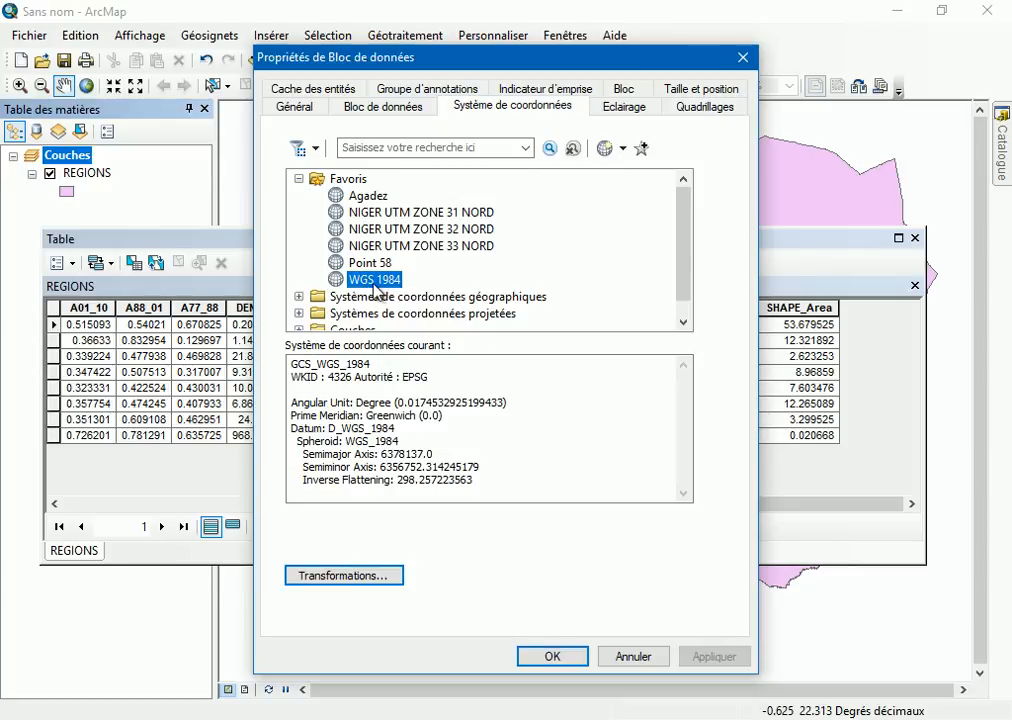
{"action": "left_click", "coordinate": [556, 656]}
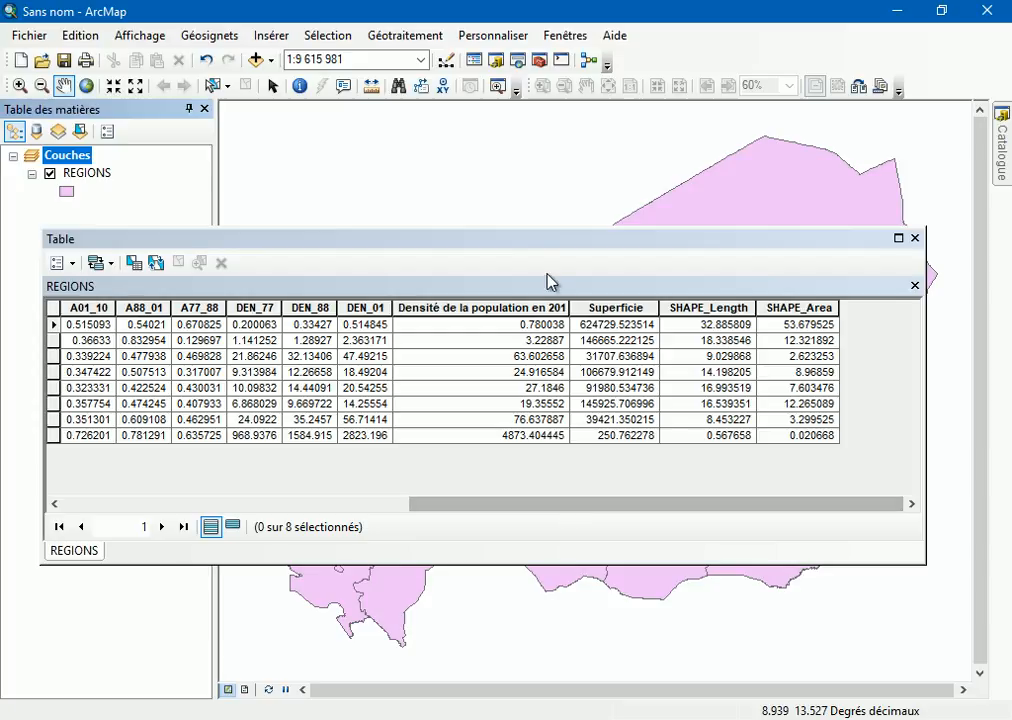
- Widen the 2010 population density column in the REGIONS table to fit its full heading
{"action": "left_click_drag", "start_coordinate": [586, 307], "coordinate": [604, 308]}
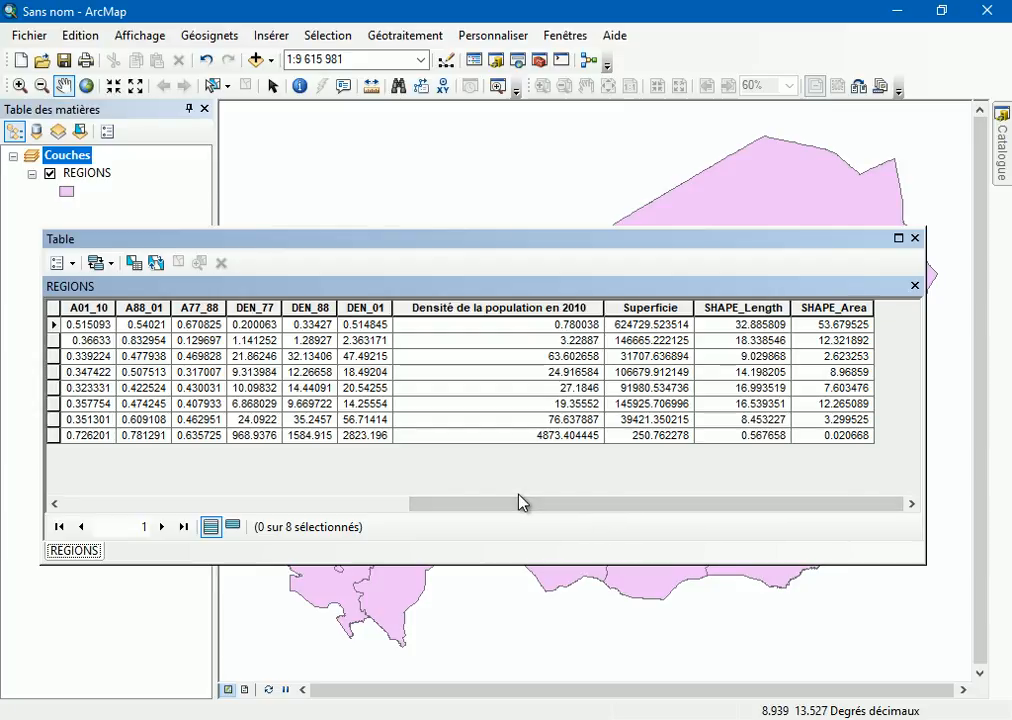
- Switch to Foxit Reader and look over the cover page of the 2012 census results PDF
{"action": "key", "text": "alt+Tab"}
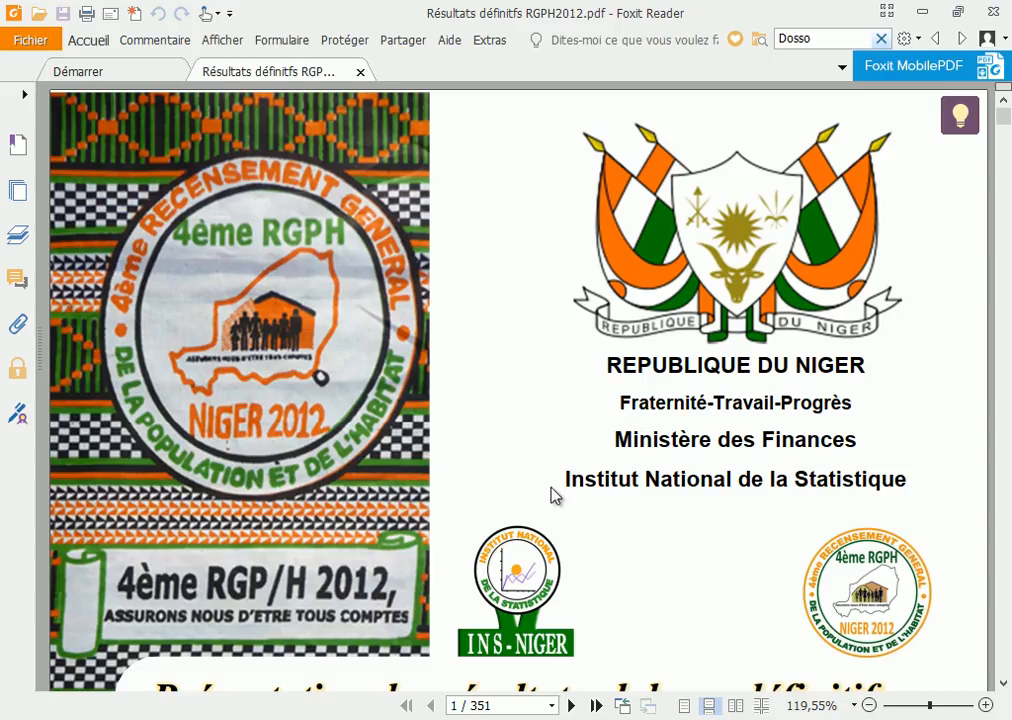
{"action": "scroll", "coordinate": [541, 490], "scroll_direction": "down", "scroll_amount": 5}
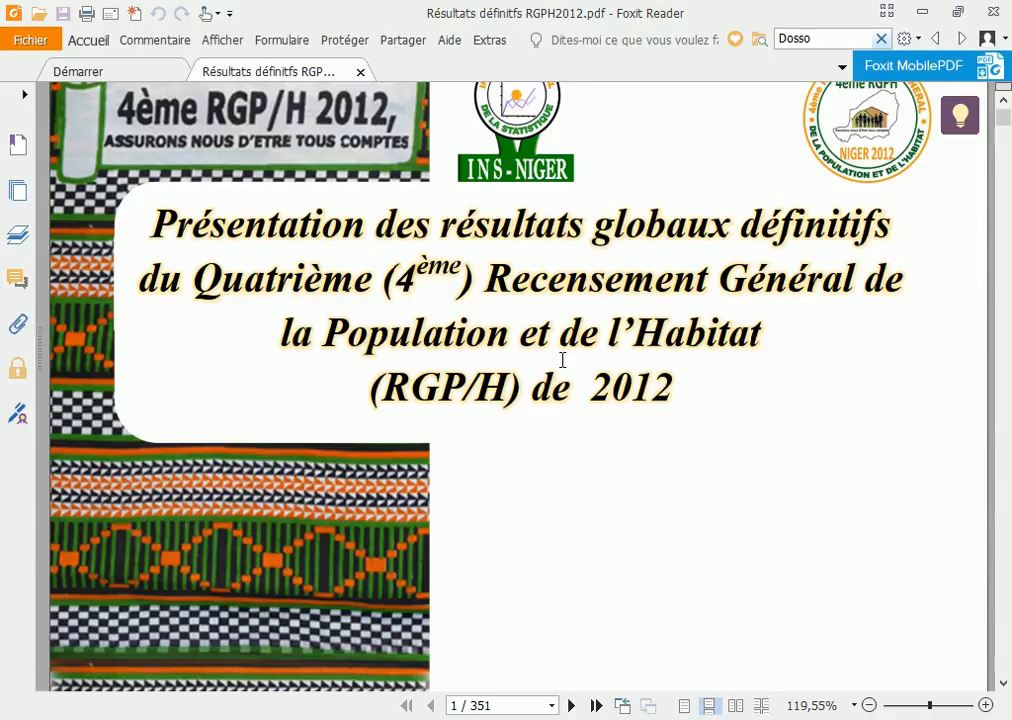
{"action": "scroll", "coordinate": [565, 377], "scroll_direction": "down", "scroll_amount": 4}
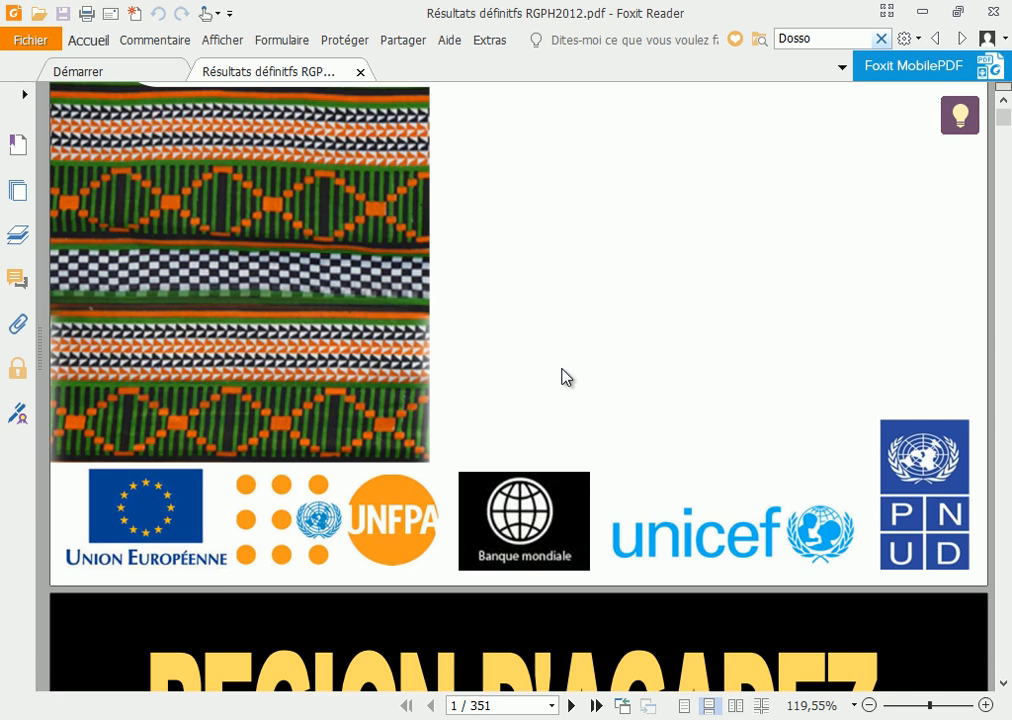
{"action": "scroll", "coordinate": [565, 380], "scroll_direction": "down", "scroll_amount": 2}
{"action": "scroll", "coordinate": [562, 384], "scroll_direction": "up", "scroll_amount": 8}
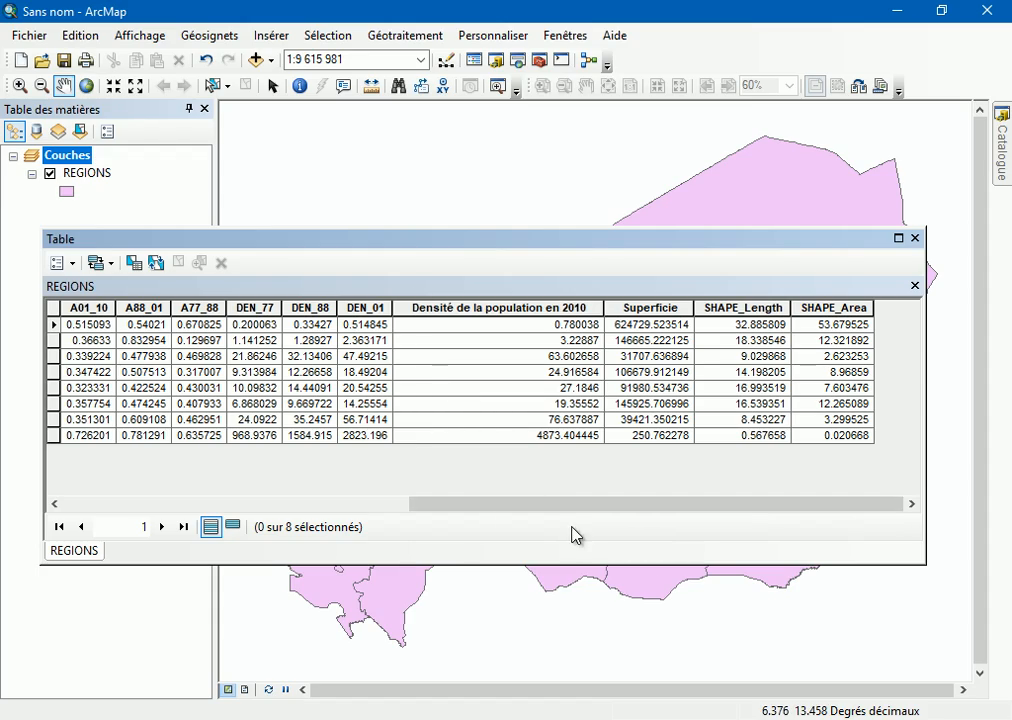
- Start adding a field named POP2012 of type Entier long to the REGIONS attribute table
{"action": "left_click_drag", "start_coordinate": [529, 510], "coordinate": [178, 503]}
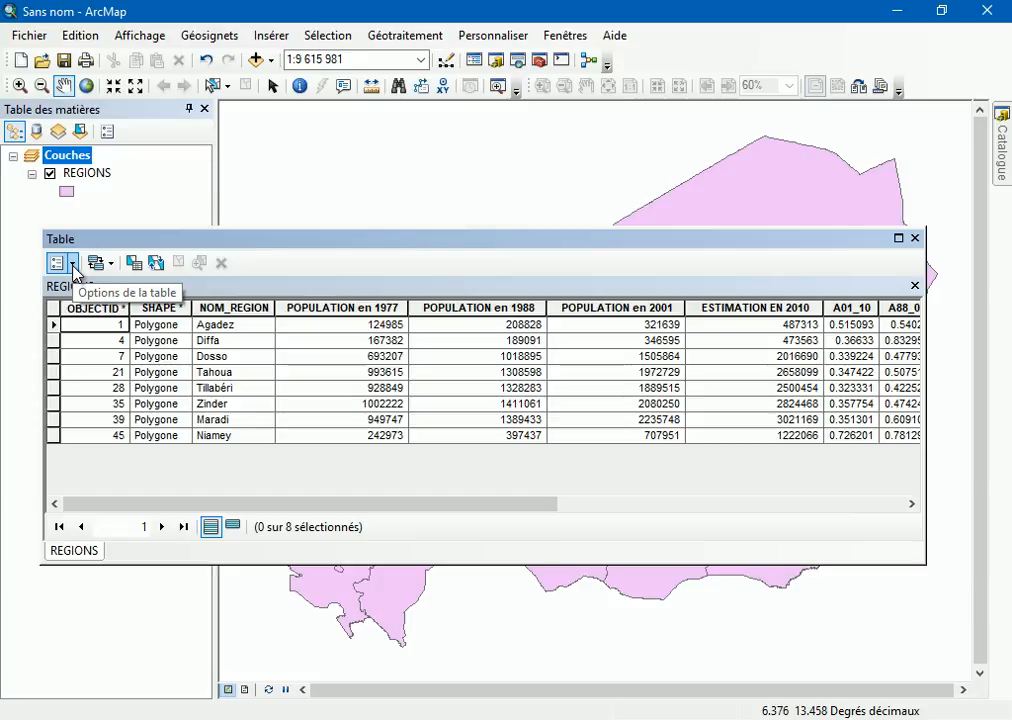
{"action": "left_click", "coordinate": [72, 264]}
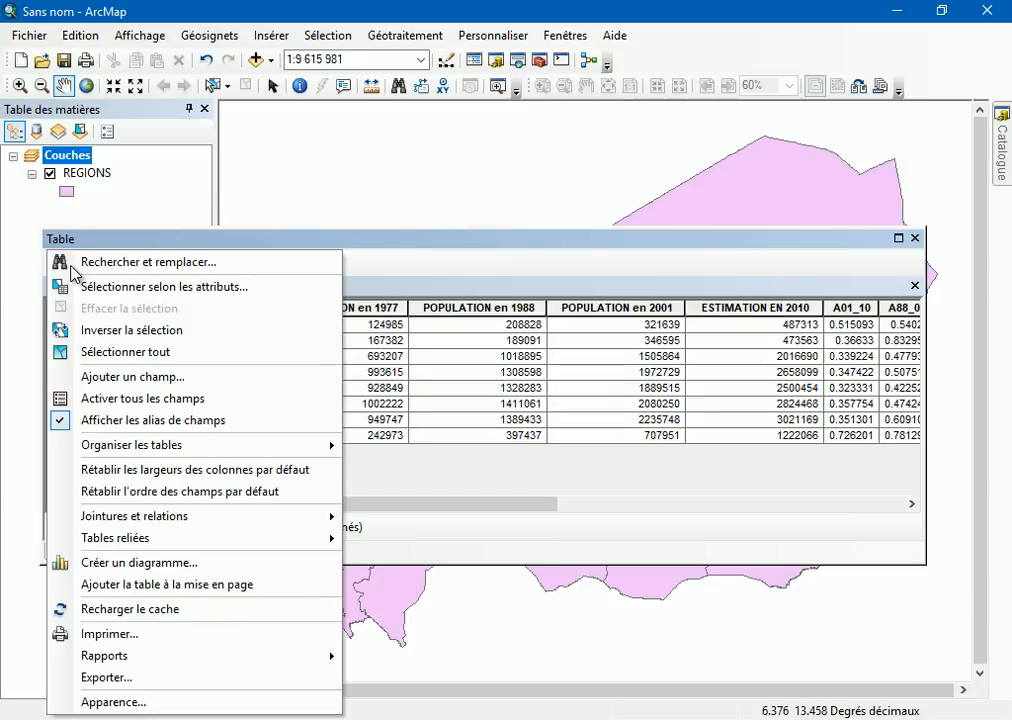
{"action": "left_click", "coordinate": [163, 378]}
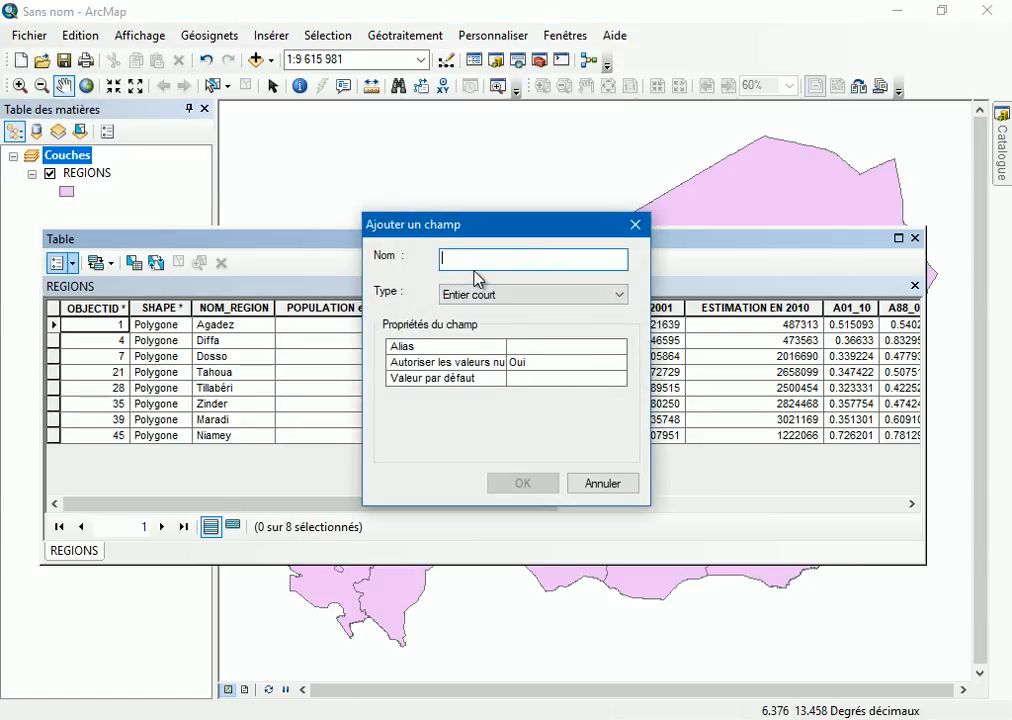
{"action": "type", "text": "POP2012"}
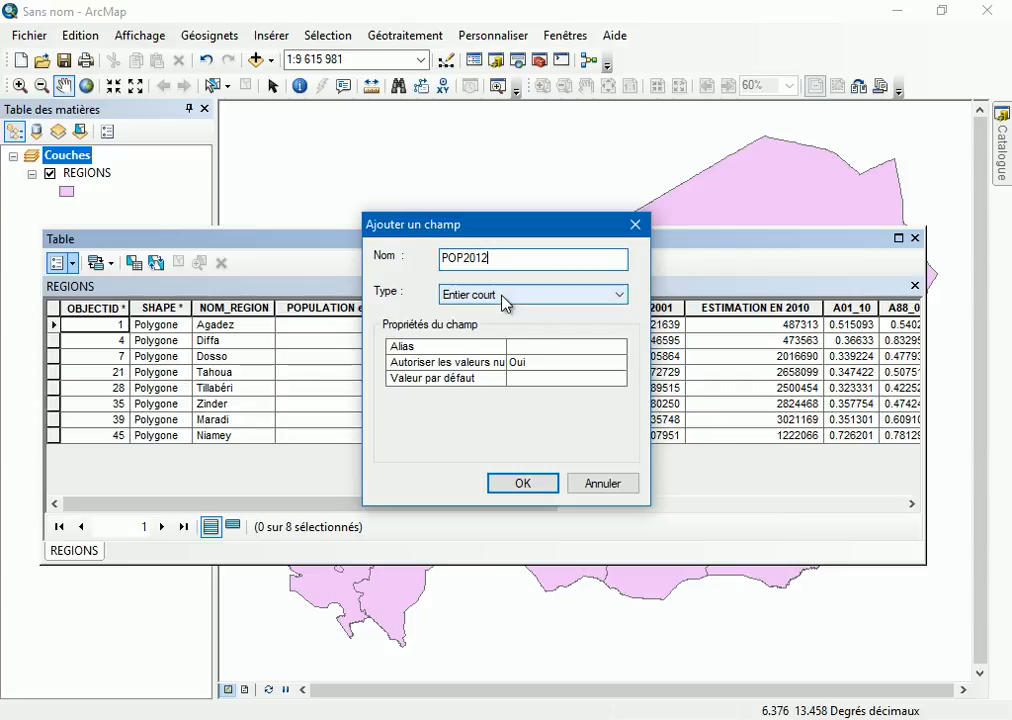
{"action": "left_click", "coordinate": [504, 297]}
{"action": "left_click", "coordinate": [495, 326]}
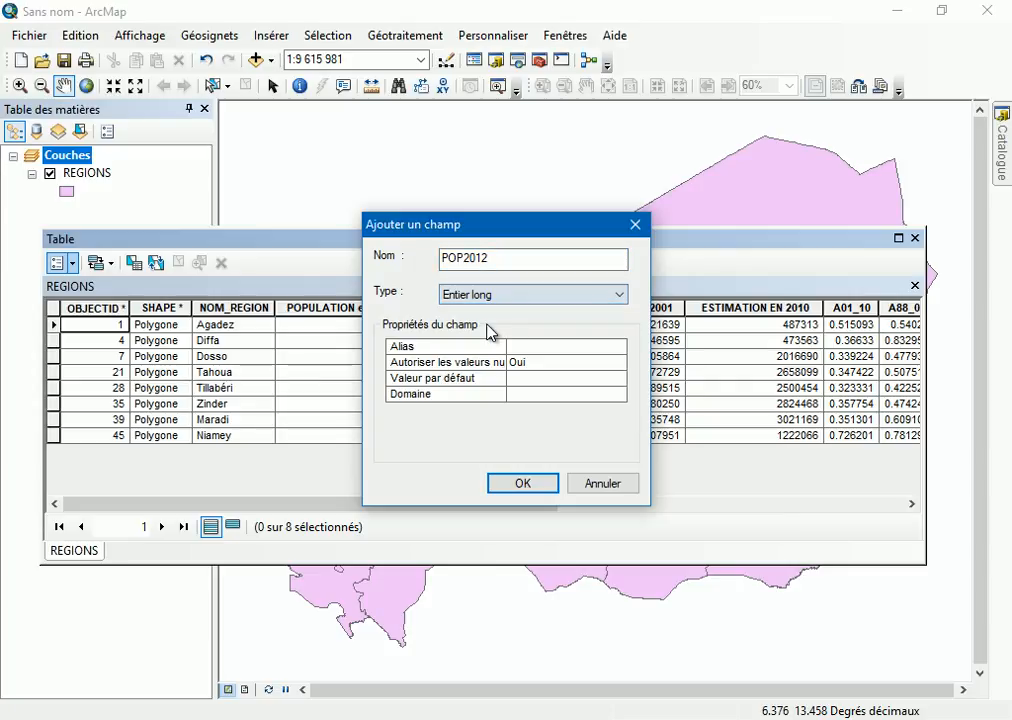
- Give the new field the alias "Population en 2012" and create it in the REGIONS table
{"action": "left_click", "coordinate": [511, 348]}
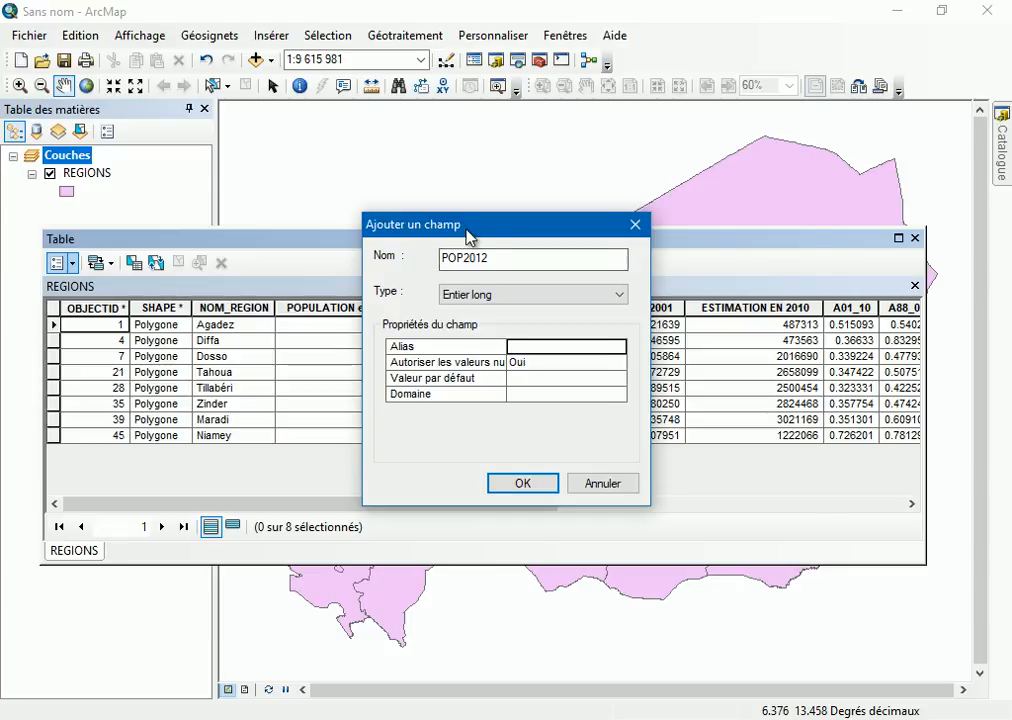
{"action": "left_click_drag", "start_coordinate": [470, 232], "coordinate": [644, 251]}
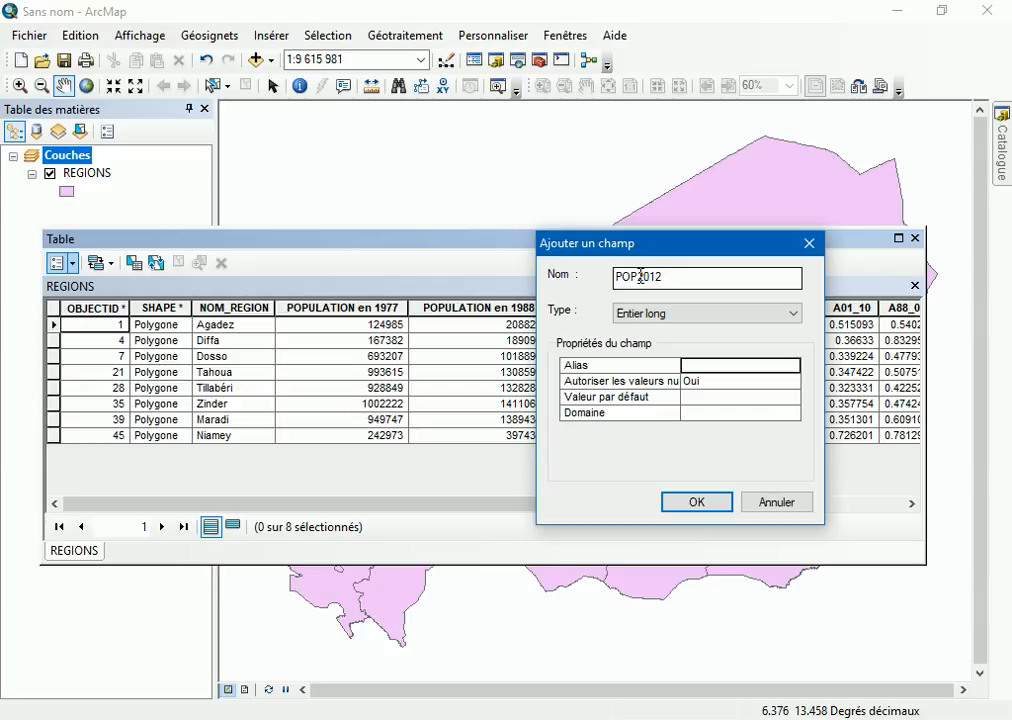
{"action": "left_click", "coordinate": [700, 360]}
{"action": "type", "text": "Population"}
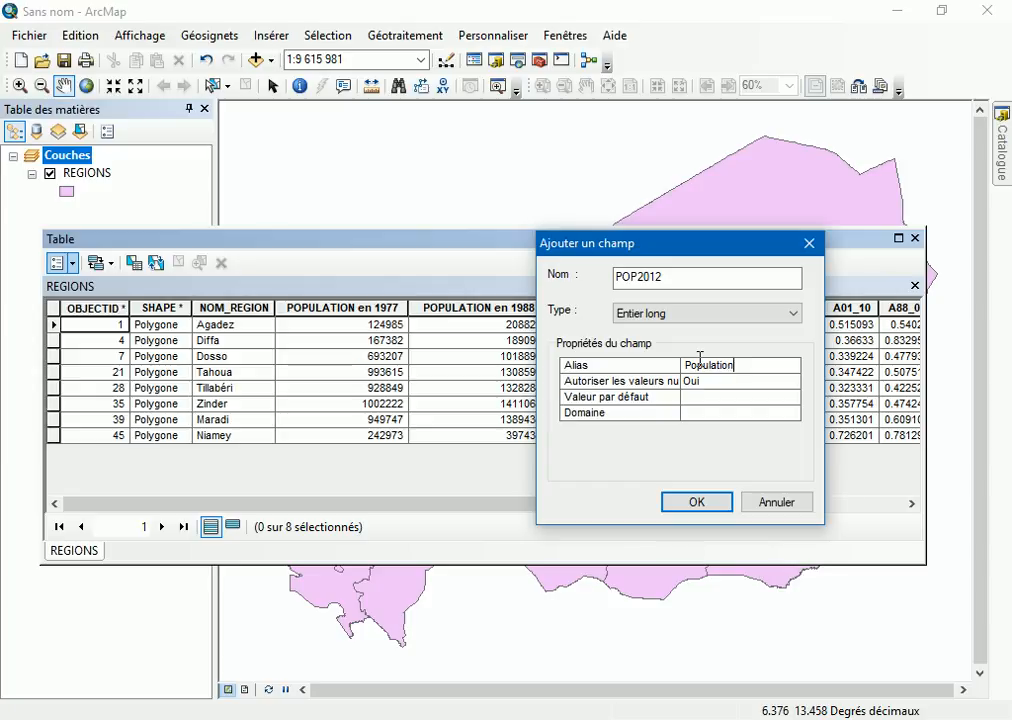
{"action": "type", "text": " en 2012"}
{"action": "left_click", "coordinate": [696, 505]}
{"action": "left_click_drag", "start_coordinate": [486, 512], "coordinate": [900, 508]}
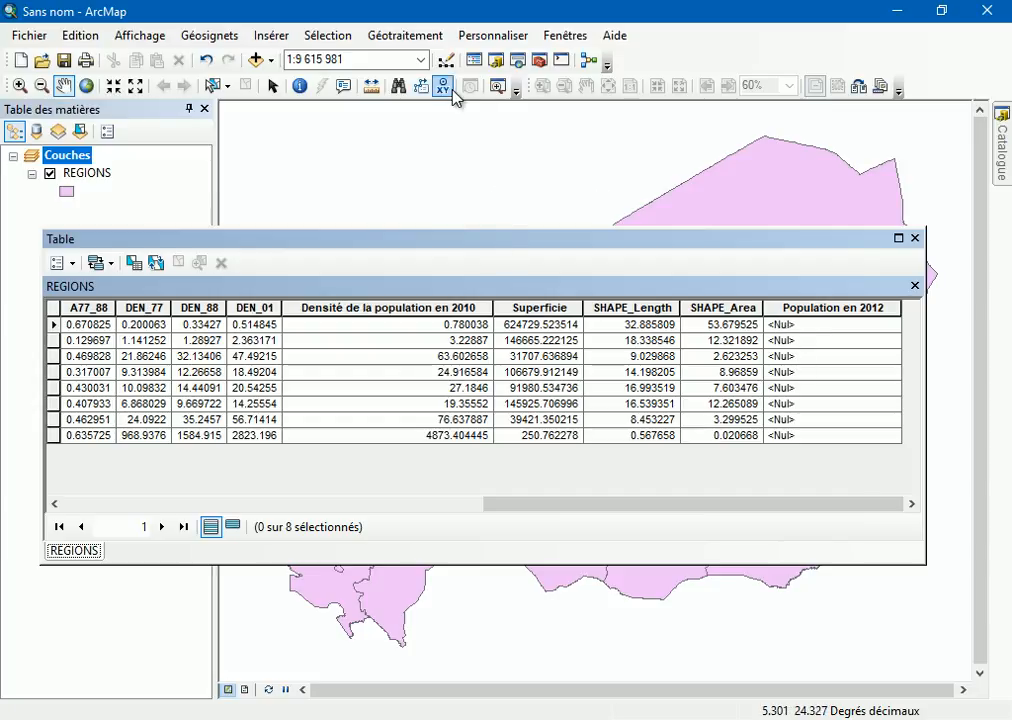
{"action": "left_click", "coordinate": [810, 326]}
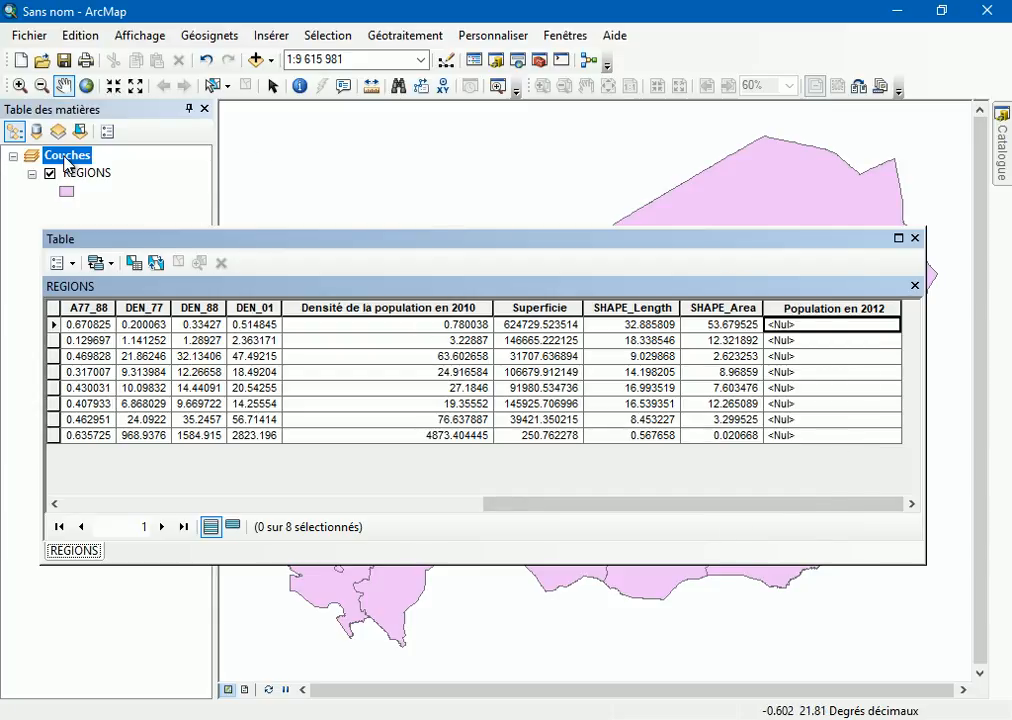
- In the REGIONS layer's field properties, move the "Population en 2012" field up to directly after NOM_REGION
{"action": "double_click", "coordinate": [90, 173]}
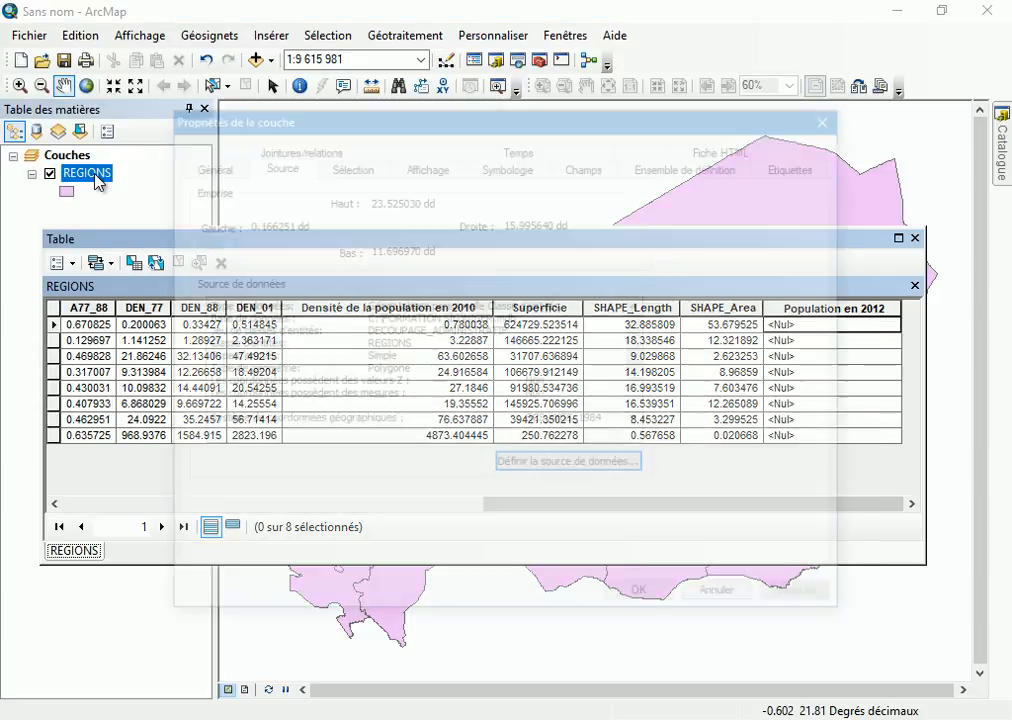
{"action": "left_click", "coordinate": [585, 163]}
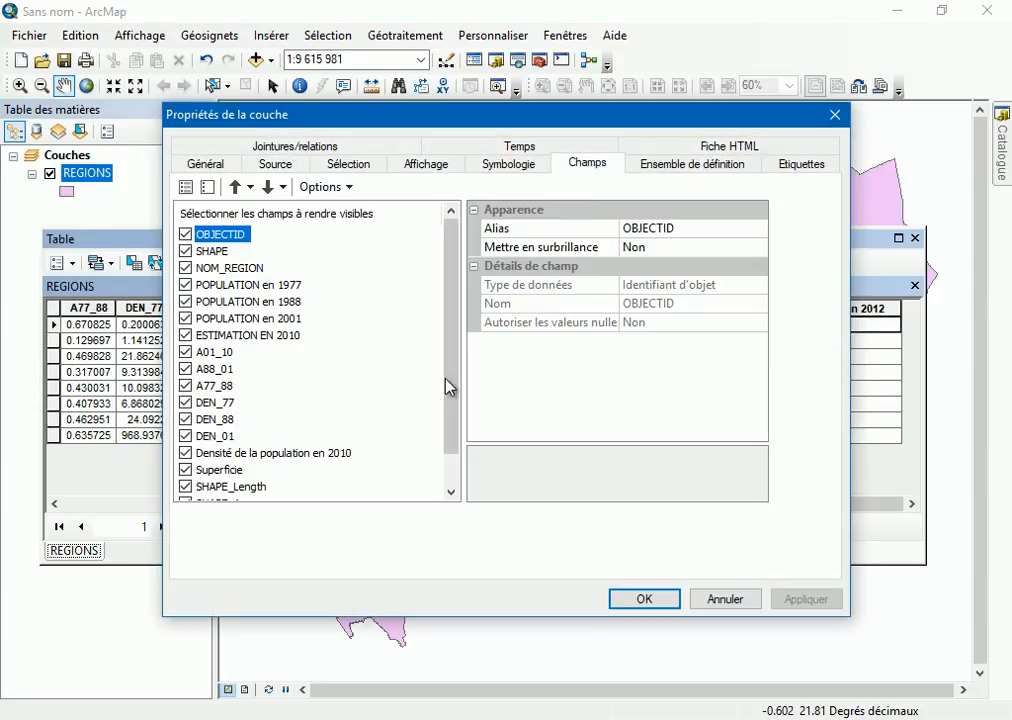
{"action": "scroll", "coordinate": [456, 377], "scroll_direction": "down", "scroll_amount": 1}
{"action": "left_click", "coordinate": [245, 487]}
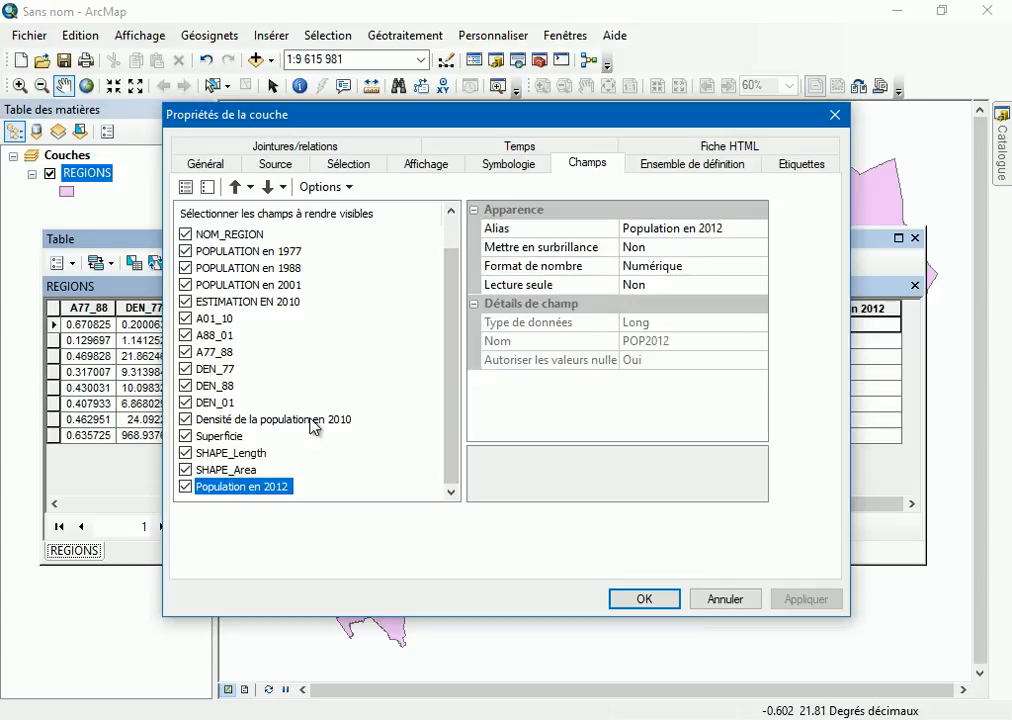
{"action": "left_click", "coordinate": [235, 187]}
{"action": "left_click", "coordinate": [235, 187]}
{"action": "left_click", "coordinate": [235, 187]}
{"action": "left_click", "coordinate": [235, 187]}
{"action": "left_click", "coordinate": [235, 187]}
{"action": "double_click", "coordinate": [235, 187]}
{"action": "double_click", "coordinate": [235, 187]}
{"action": "double_click", "coordinate": [235, 187]}
{"action": "left_click", "coordinate": [235, 187]}
{"action": "left_click", "coordinate": [235, 187]}
{"action": "left_click", "coordinate": [235, 187]}
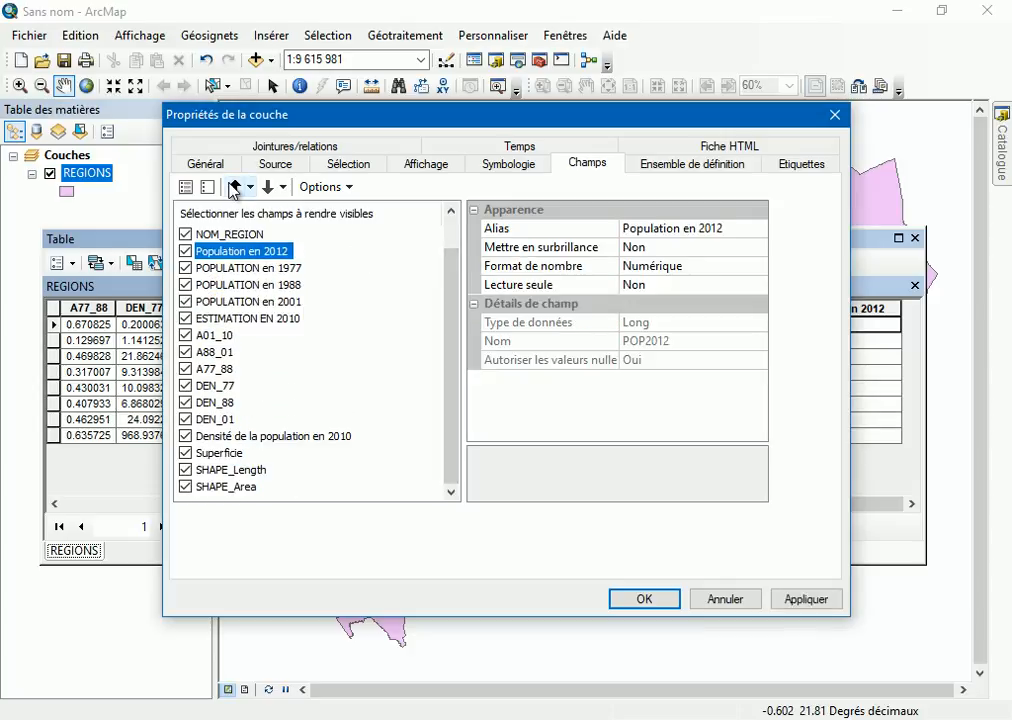
- Hide every REGIONS field except NOM_REGION and the population fields for 2012, 1977, 1988, 2001 and 2010, and accept the layer properties
{"action": "scroll", "coordinate": [203, 260], "scroll_direction": "up", "scroll_amount": 1}
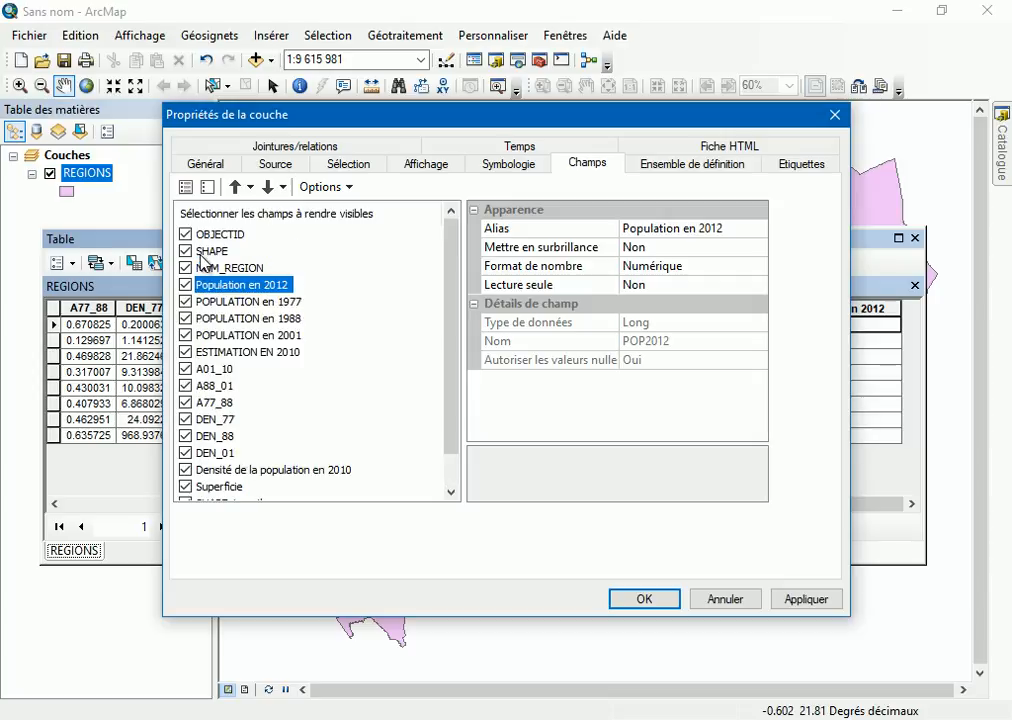
{"action": "left_click", "coordinate": [185, 234]}
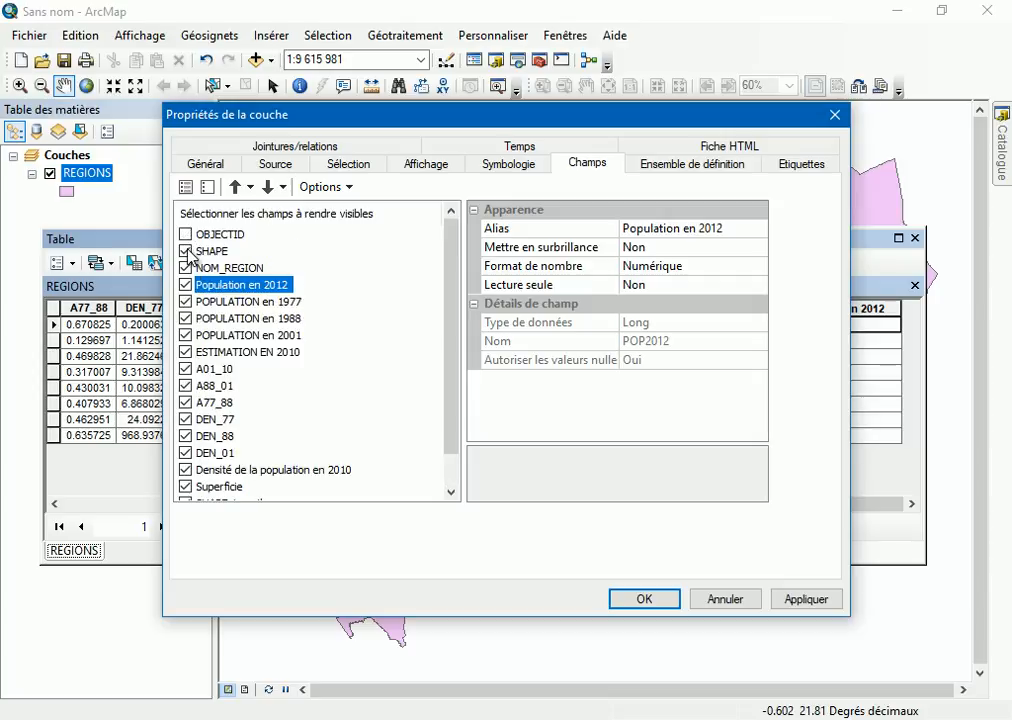
{"action": "left_click", "coordinate": [185, 368]}
{"action": "left_click", "coordinate": [185, 385]}
{"action": "left_click", "coordinate": [186, 402]}
{"action": "left_click", "coordinate": [186, 419]}
{"action": "left_click", "coordinate": [186, 436]}
{"action": "left_click", "coordinate": [186, 453]}
{"action": "left_click", "coordinate": [186, 469]}
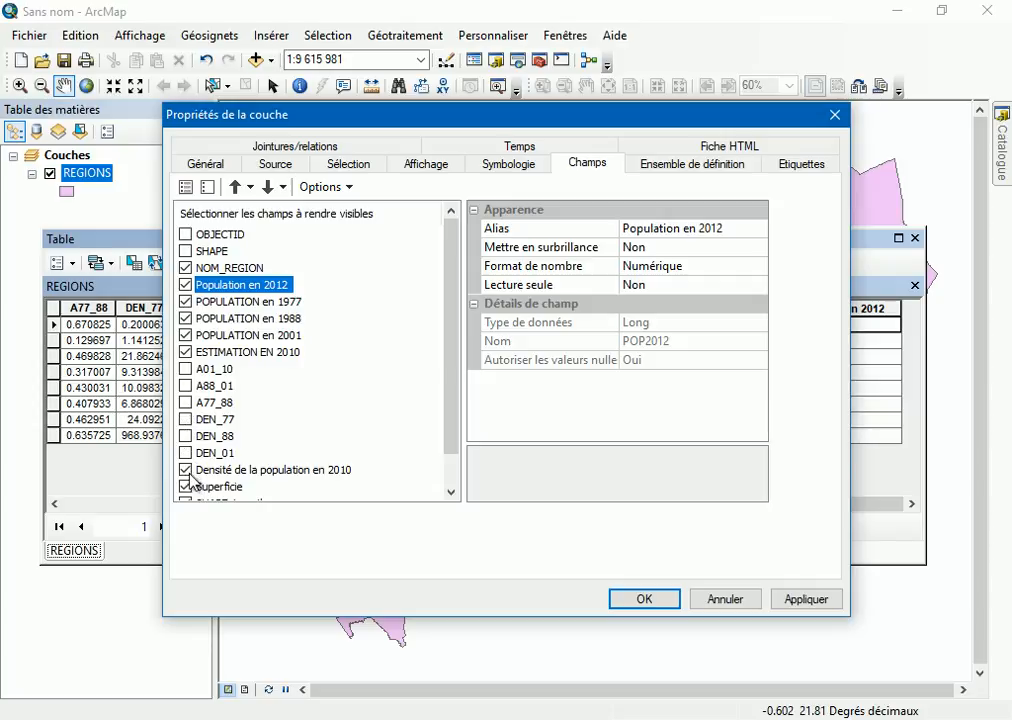
{"action": "left_click", "coordinate": [186, 485]}
{"action": "scroll", "coordinate": [187, 480], "scroll_direction": "down", "scroll_amount": 1}
{"action": "left_click", "coordinate": [185, 486]}
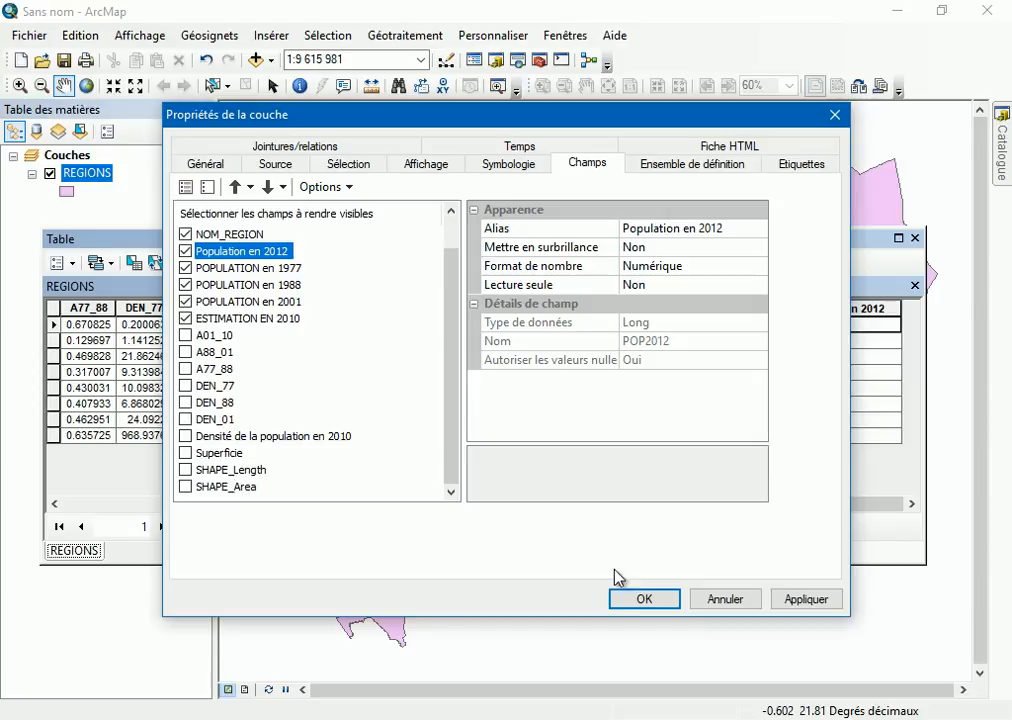
{"action": "left_click", "coordinate": [644, 598]}
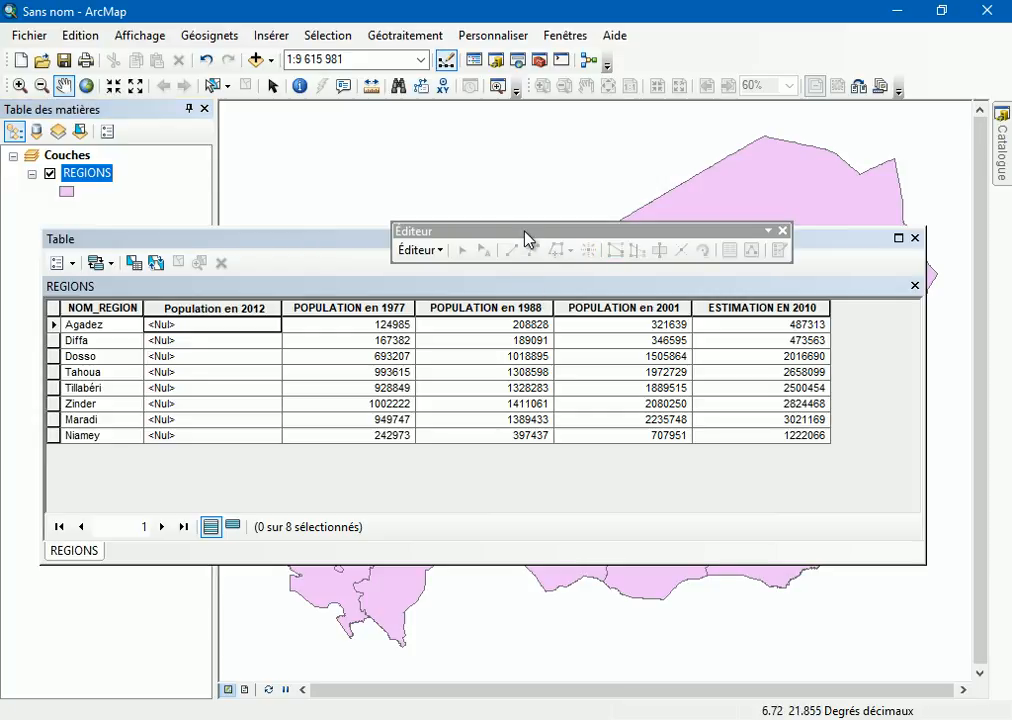
- Open an edit session on the REGIONS layer and start editing Agadez's "Population en 2012" cell
{"action": "left_click_drag", "start_coordinate": [529, 226], "coordinate": [541, 127]}
{"action": "left_click", "coordinate": [445, 158]}
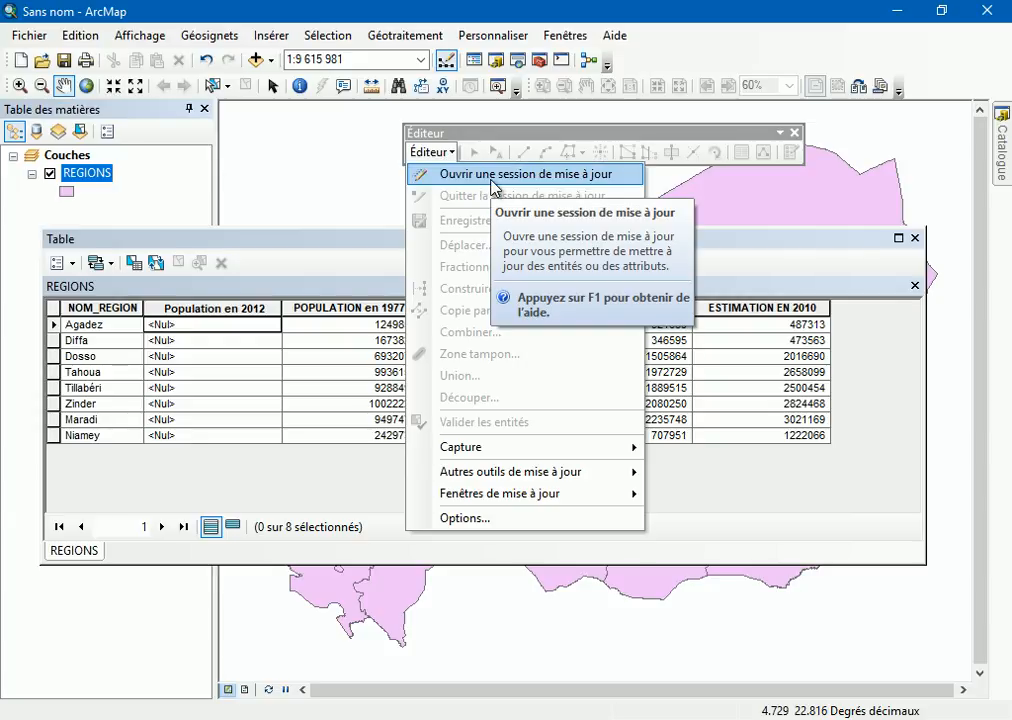
{"action": "left_click", "coordinate": [492, 176]}
{"action": "right_click", "coordinate": [97, 176]}
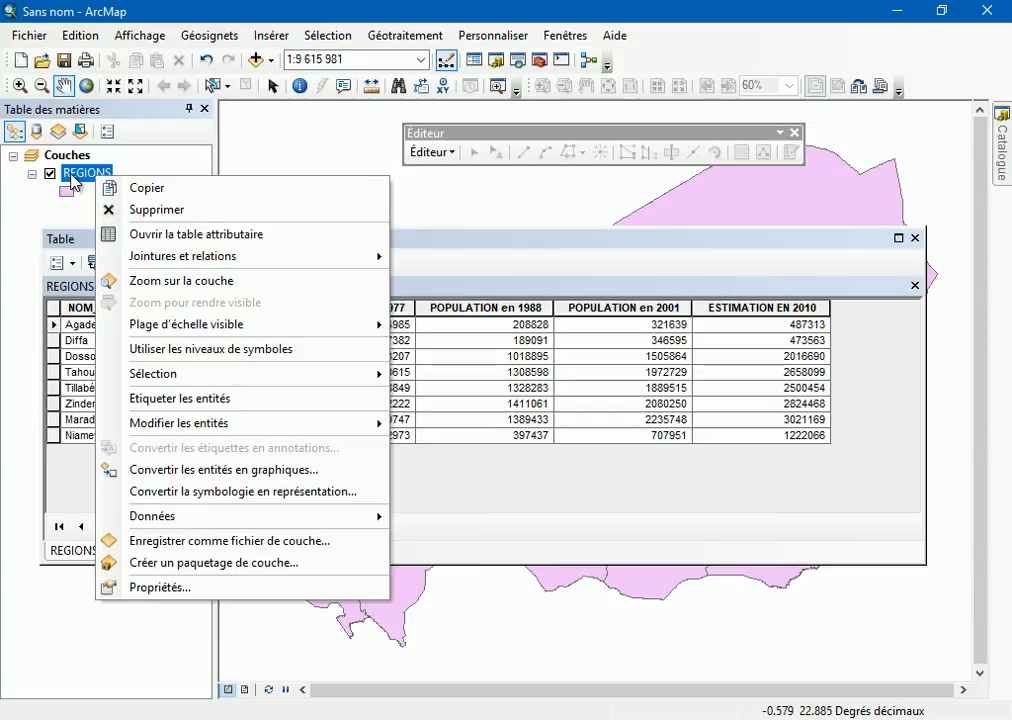
{"action": "mouse_move", "coordinate": [255, 424]}
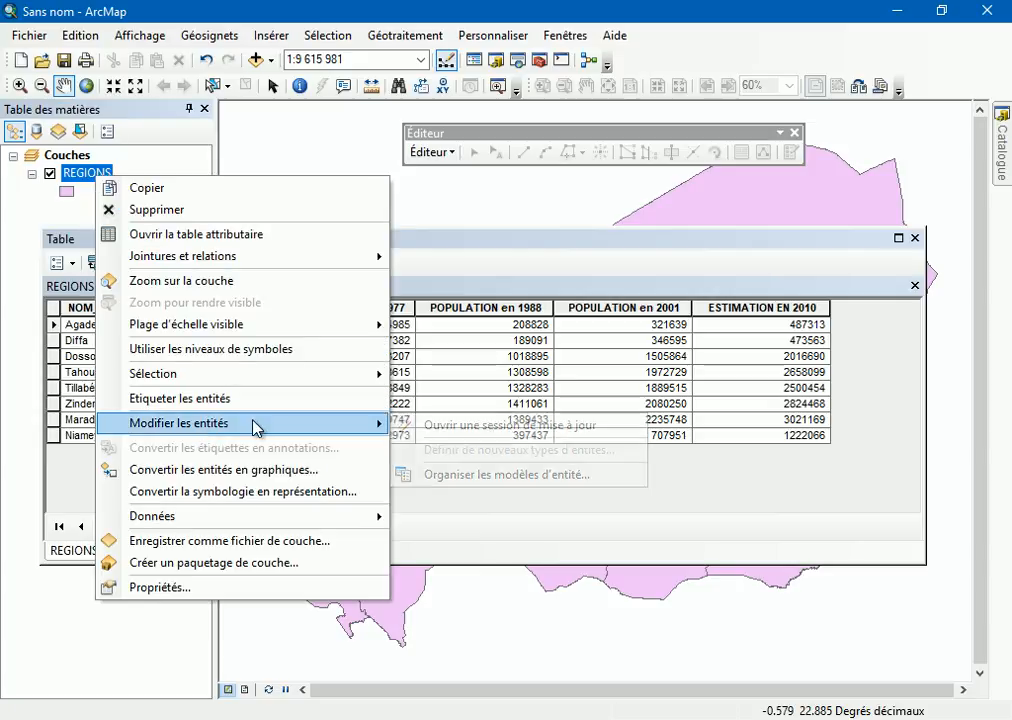
{"action": "left_click", "coordinate": [472, 428]}
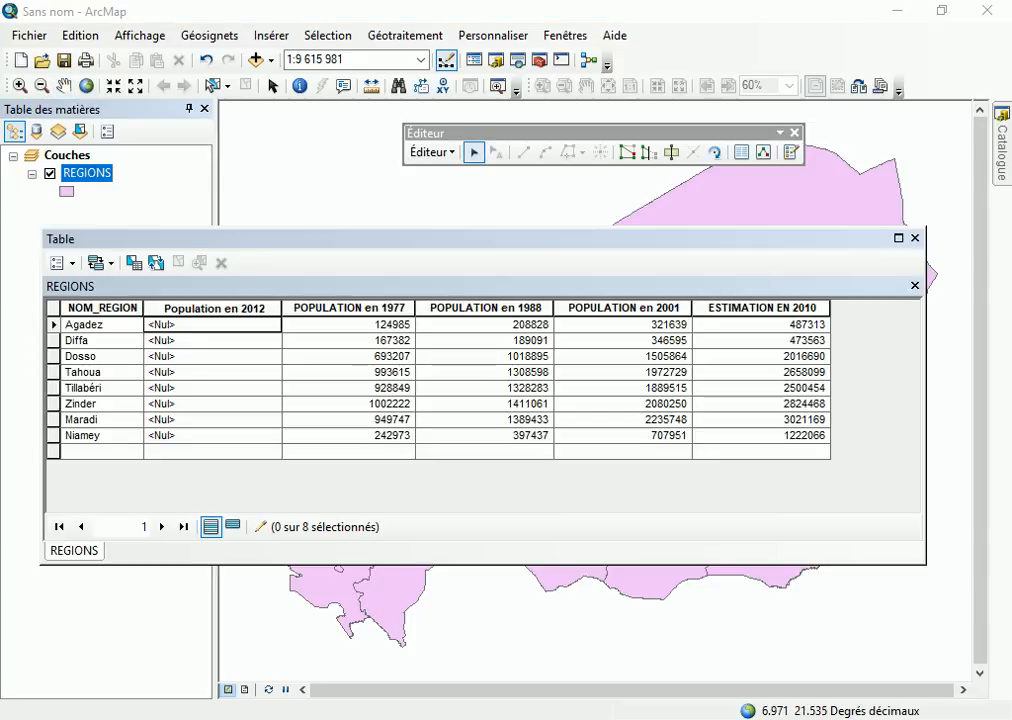
{"action": "left_click", "coordinate": [212, 325]}
{"action": "left_click", "coordinate": [212, 325]}
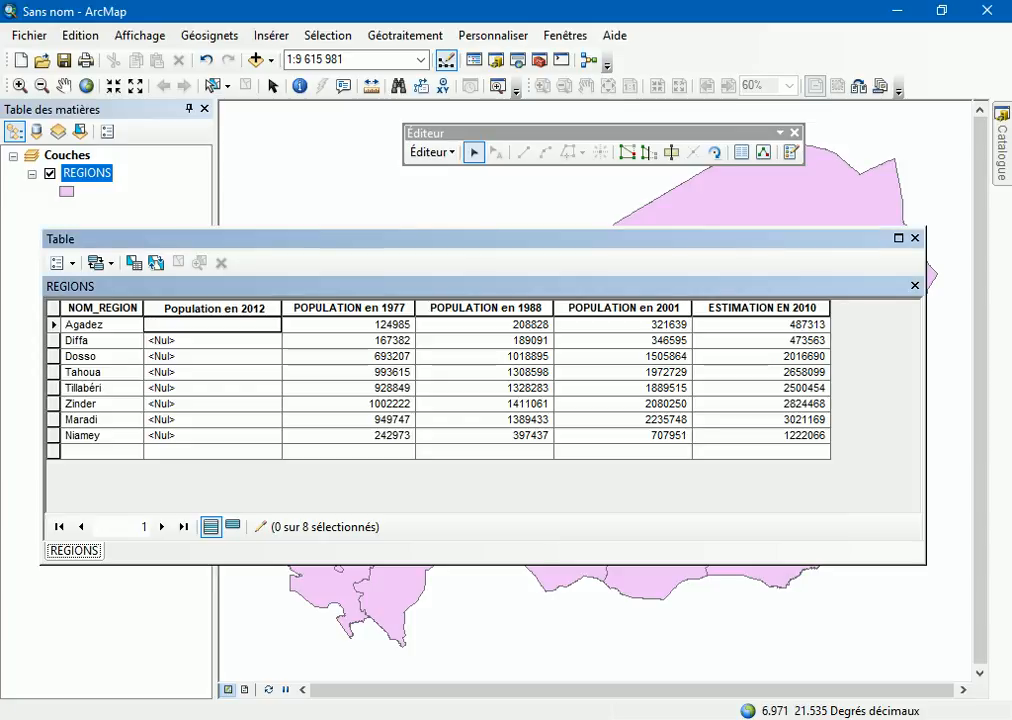
{"action": "type", "text": "455656"}
{"action": "key", "text": "BackSpace"}
{"action": "key", "text": "BackSpace"}
{"action": "key", "text": "BackSpace"}
{"action": "key", "text": "BackSpace"}
{"action": "key", "text": "BackSpace"}
{"action": "key", "text": "BackSpace"}
- Switch to Foxit Reader, search the census PDF for Agadez and read the region's total population in Table 1
{"action": "key", "text": "alt+Tab"}
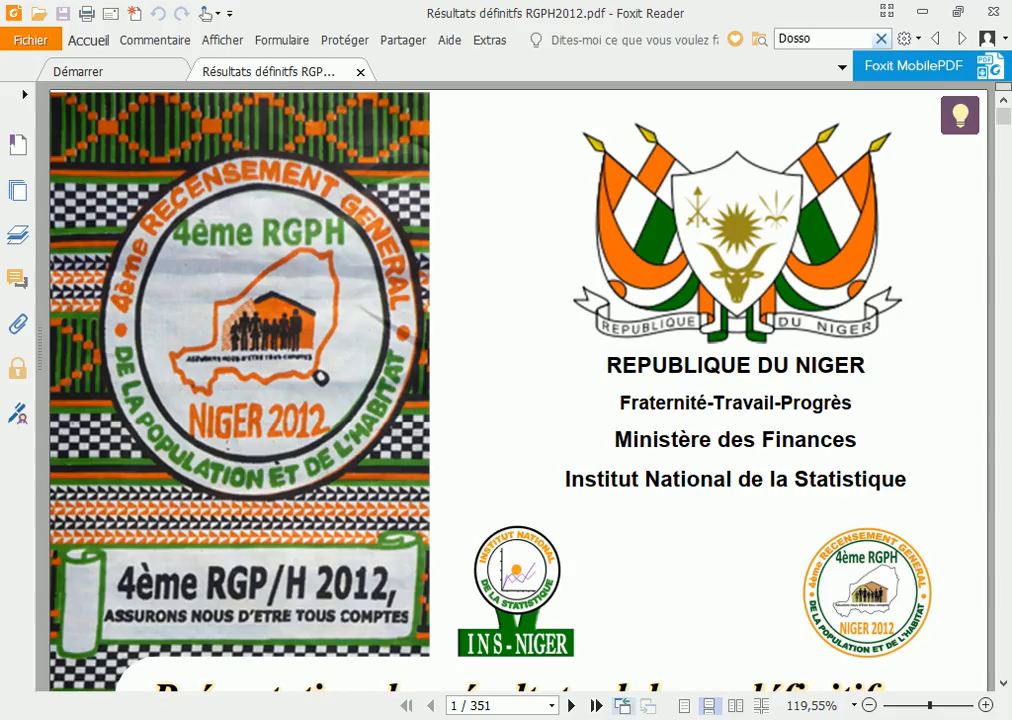
{"action": "left_click", "coordinate": [881, 39]}
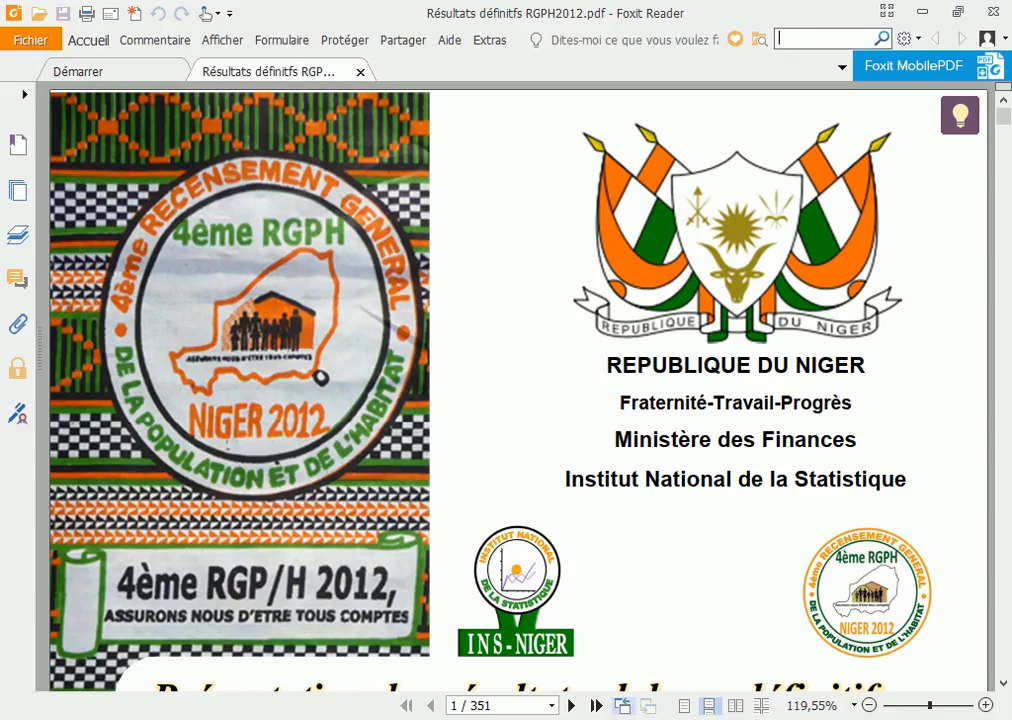
{"action": "type", "text": "Agadez"}
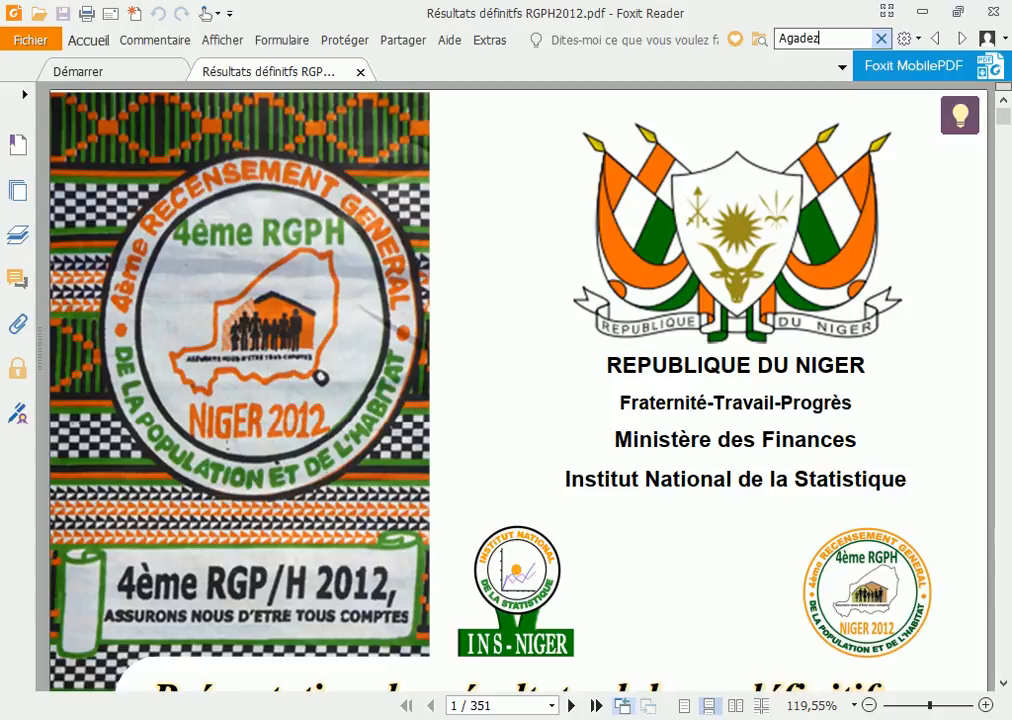
{"action": "key", "text": "Return"}
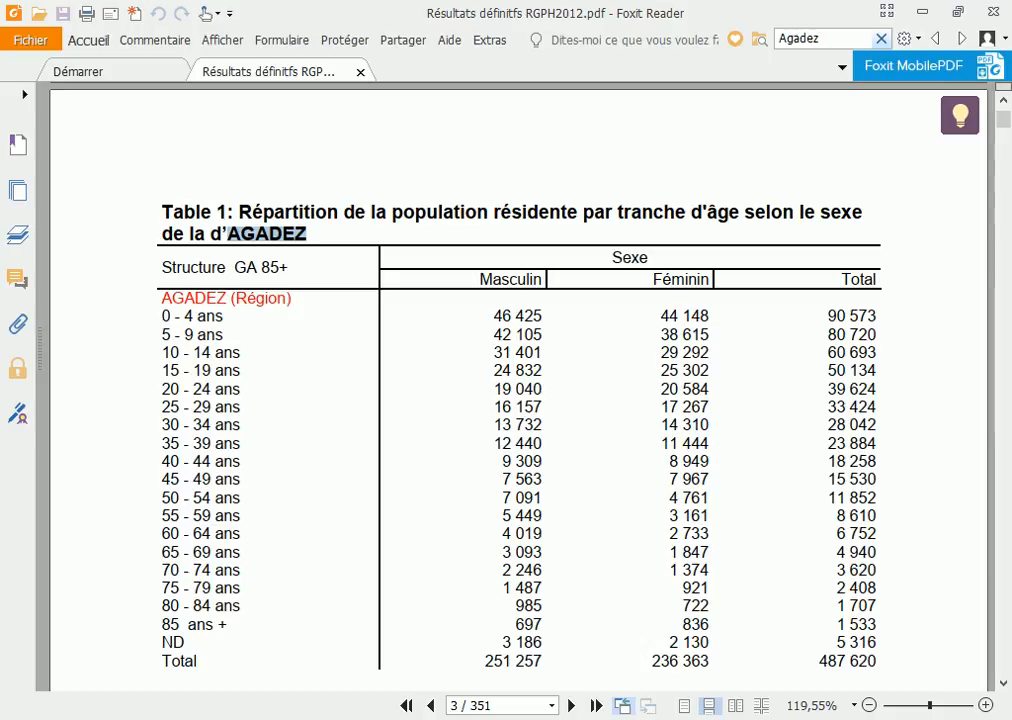
{"action": "scroll", "coordinate": [520, 400], "scroll_direction": "down", "scroll_amount": 3}
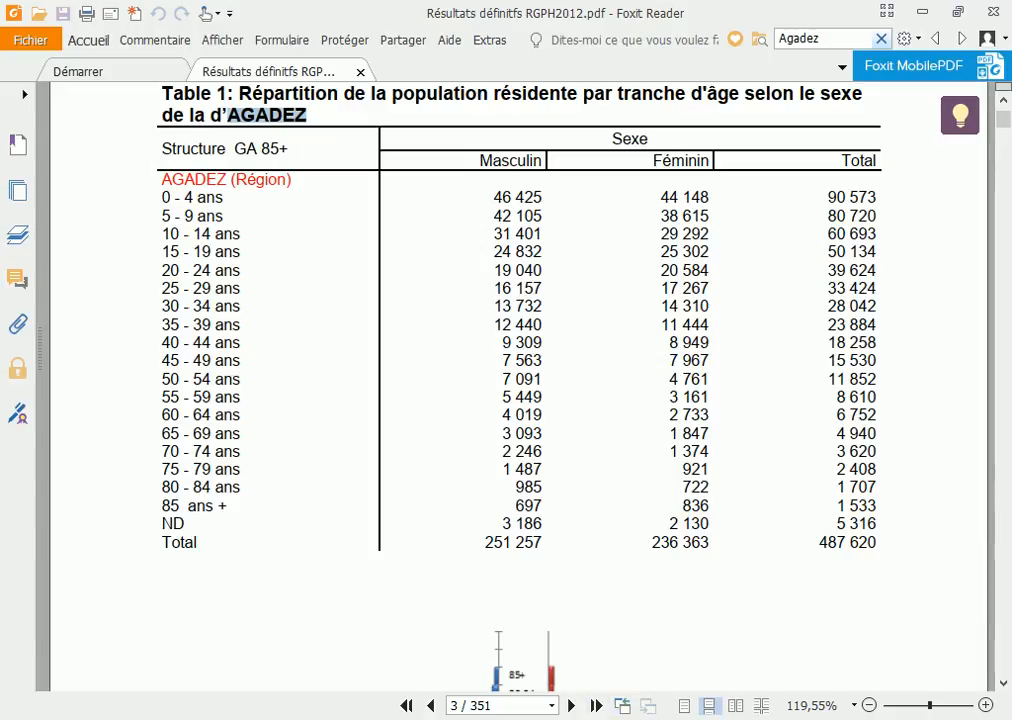
- Switch back to ArcMap and set Agadez's "Population en 2012" to 487620
{"action": "key", "text": "alt+Tab"}
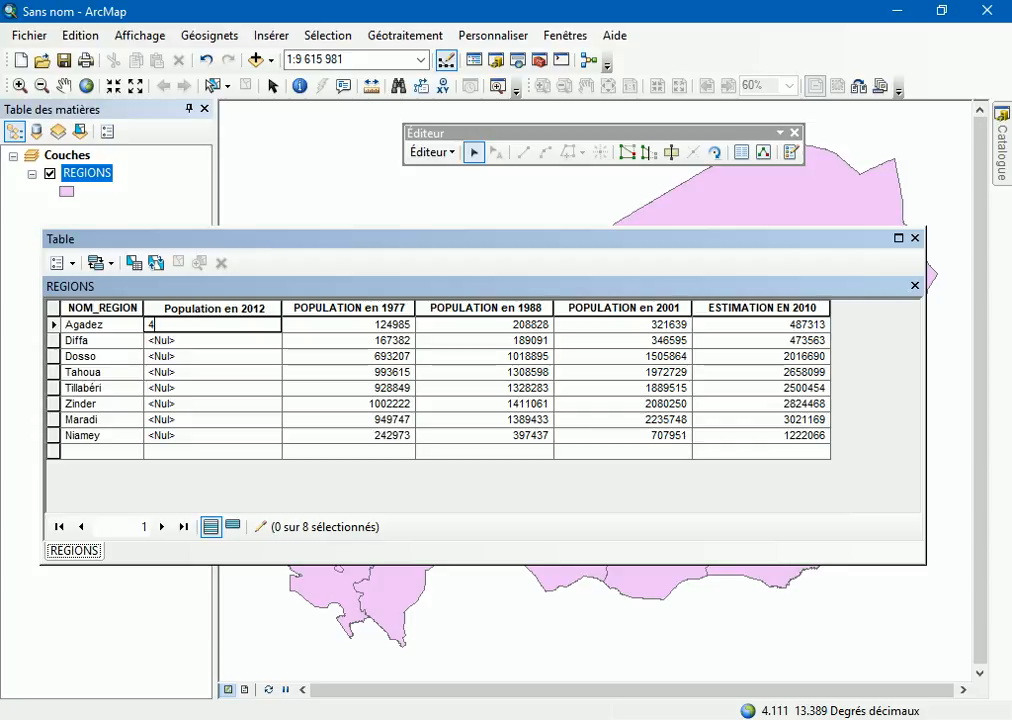
{"action": "type", "text": "487620"}
{"action": "key", "text": "Return"}
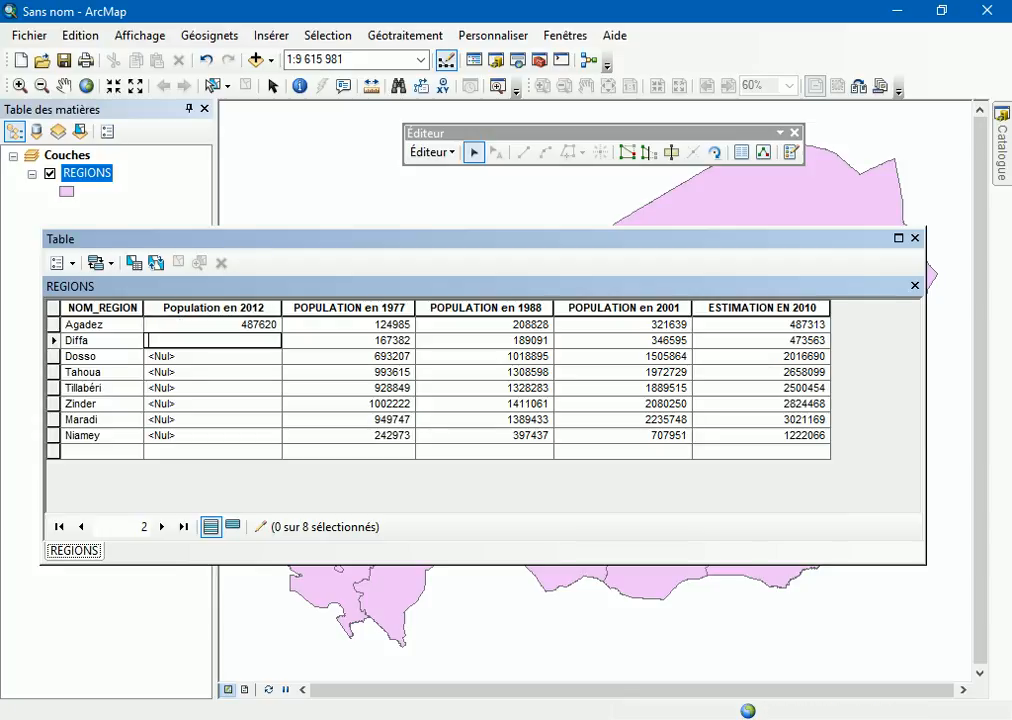
- Switch to Foxit Reader and search the census PDF for Diffa's total resident population
{"action": "key", "text": "alt+Tab"}
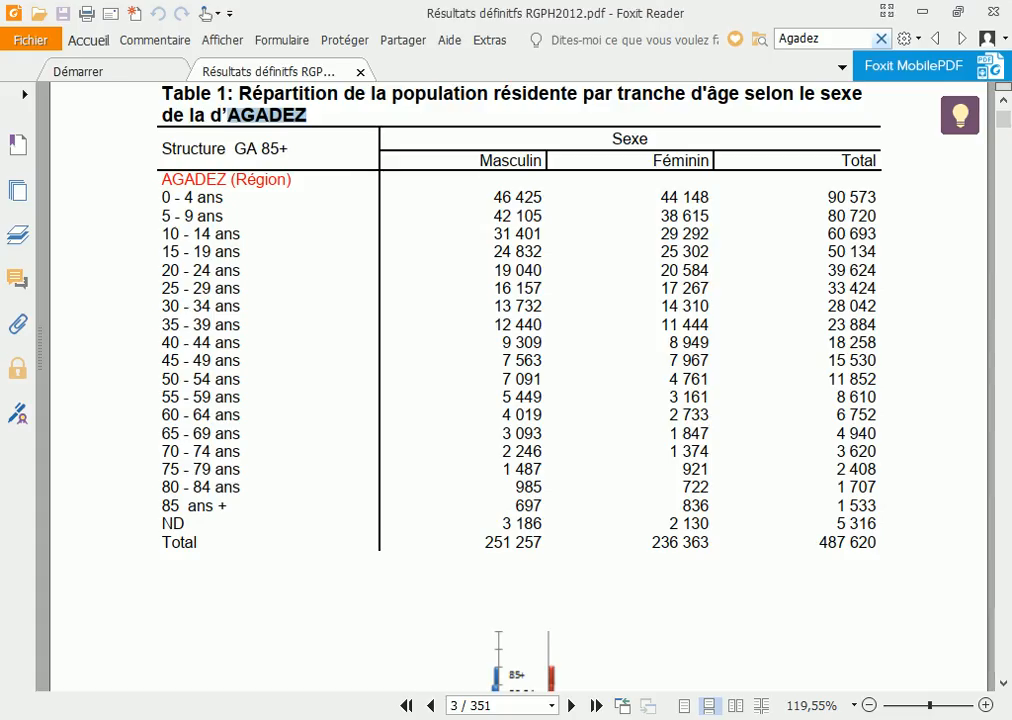
{"action": "left_click", "coordinate": [881, 39]}
{"action": "type", "text": "D"}
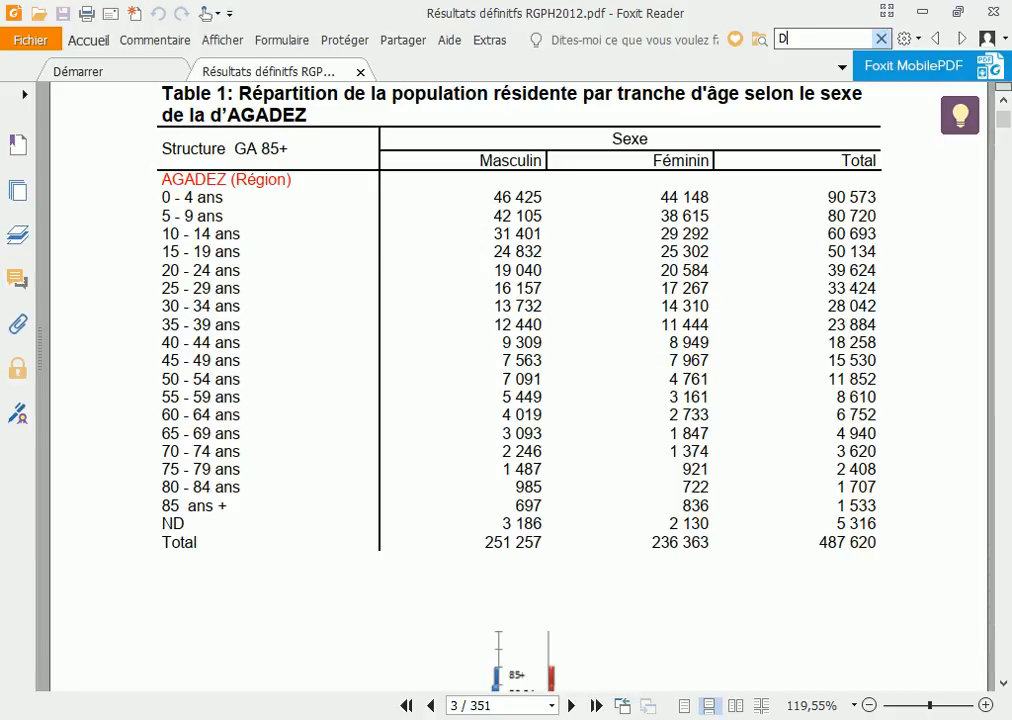
{"action": "type", "text": "iffa"}
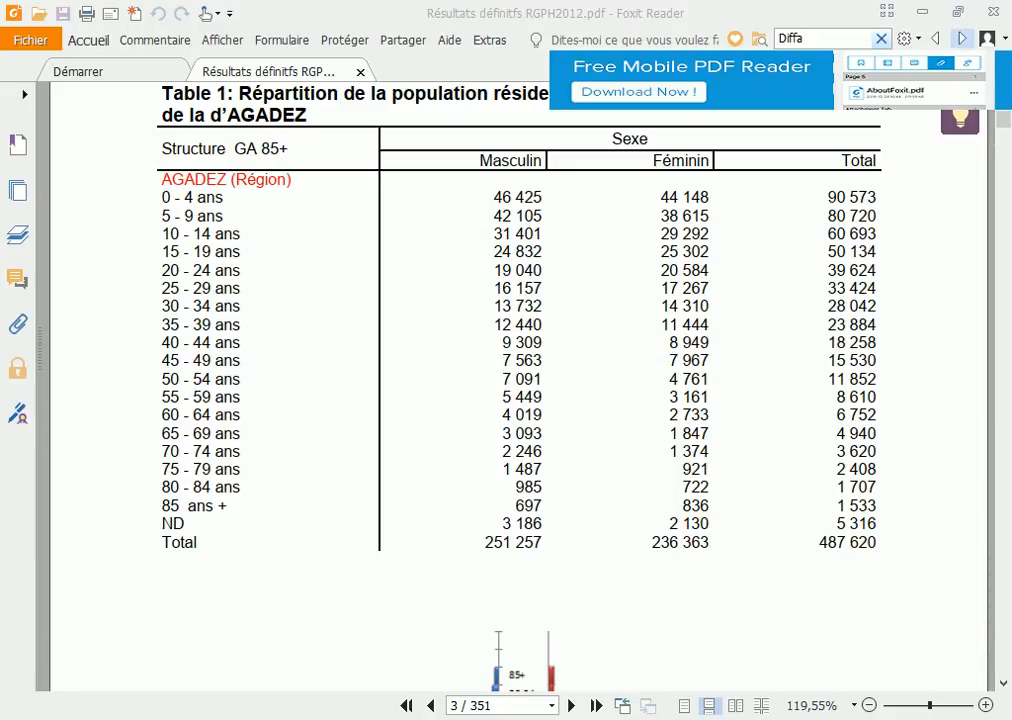
{"action": "left_click", "coordinate": [962, 38]}
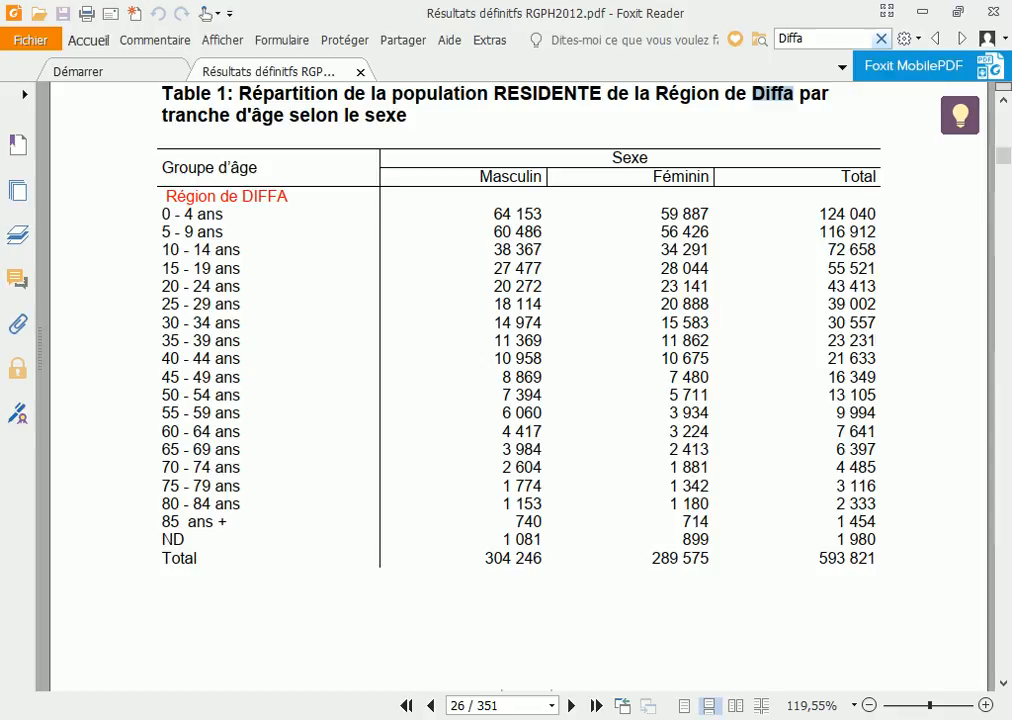
- Switch back to ArcMap and set Diffa's "Population en 2012" to 593821
{"action": "left_click", "coordinate": [474, 717]}
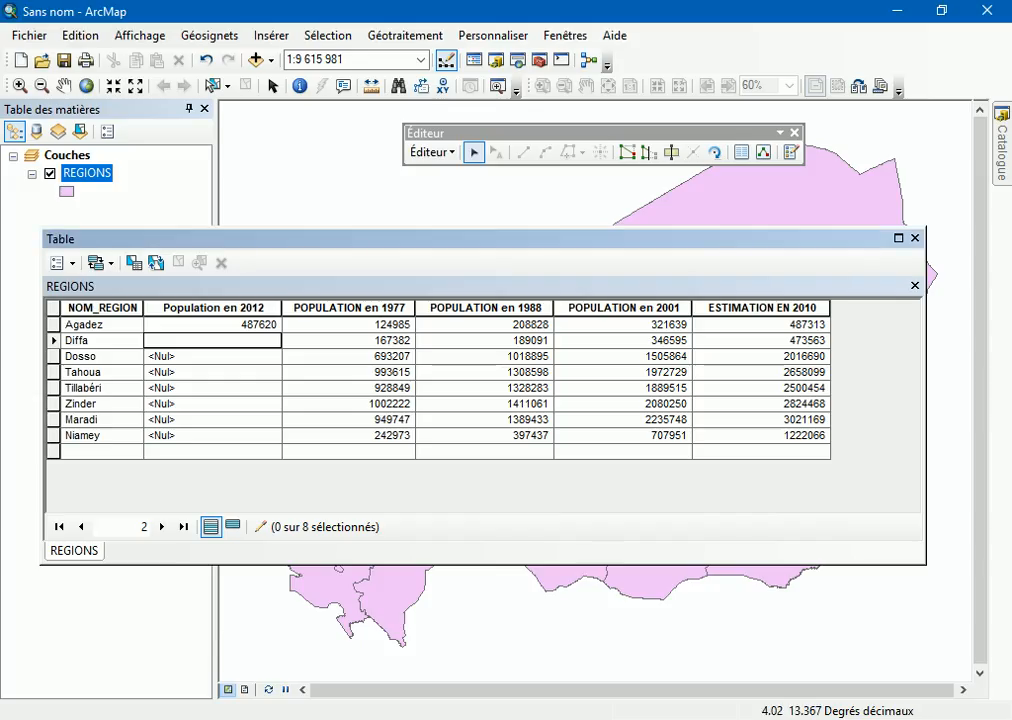
{"action": "left_click", "coordinate": [196, 341]}
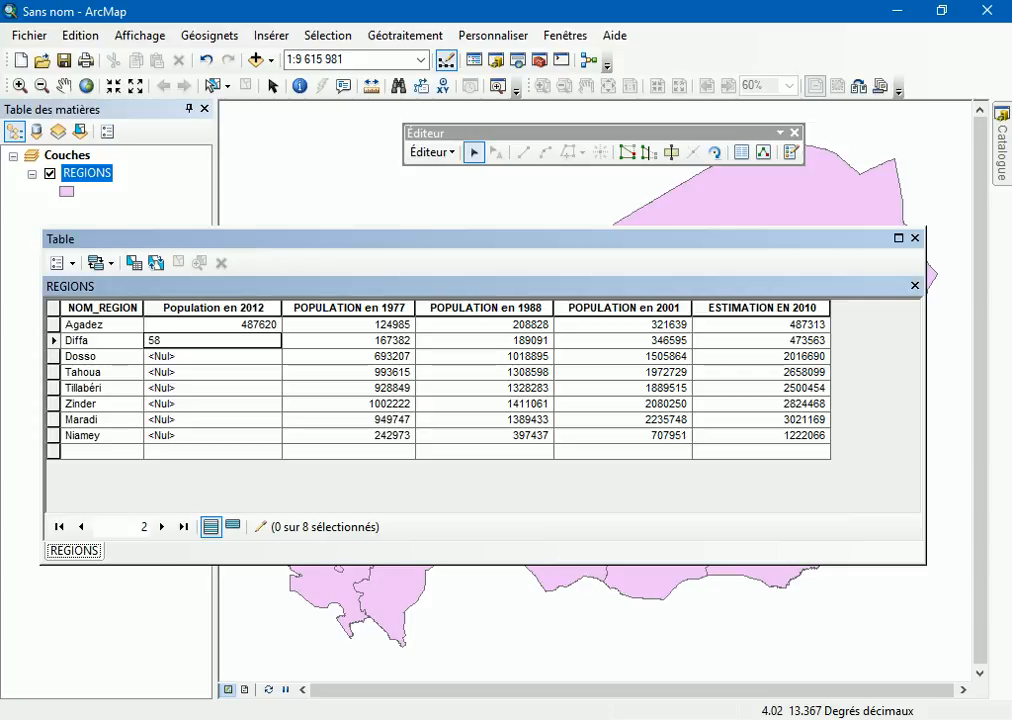
{"action": "type", "text": "821"}
{"action": "key", "text": "Return"}
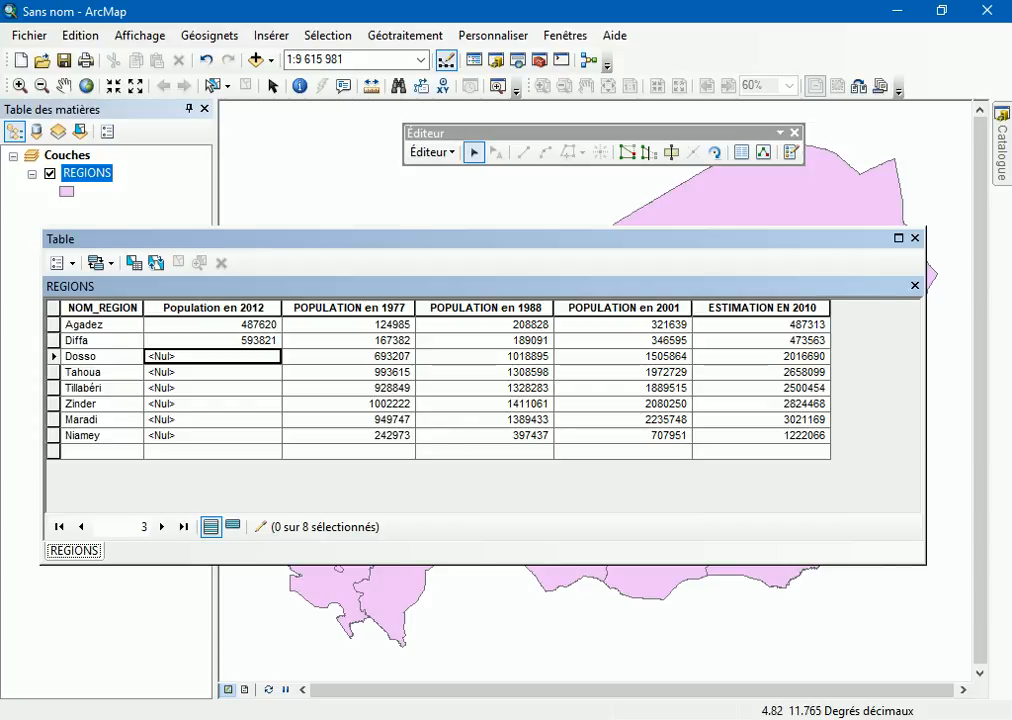
- Switch to Foxit Reader and search the census PDF for Dosso's total resident population
{"action": "key", "text": "alt+Tab"}
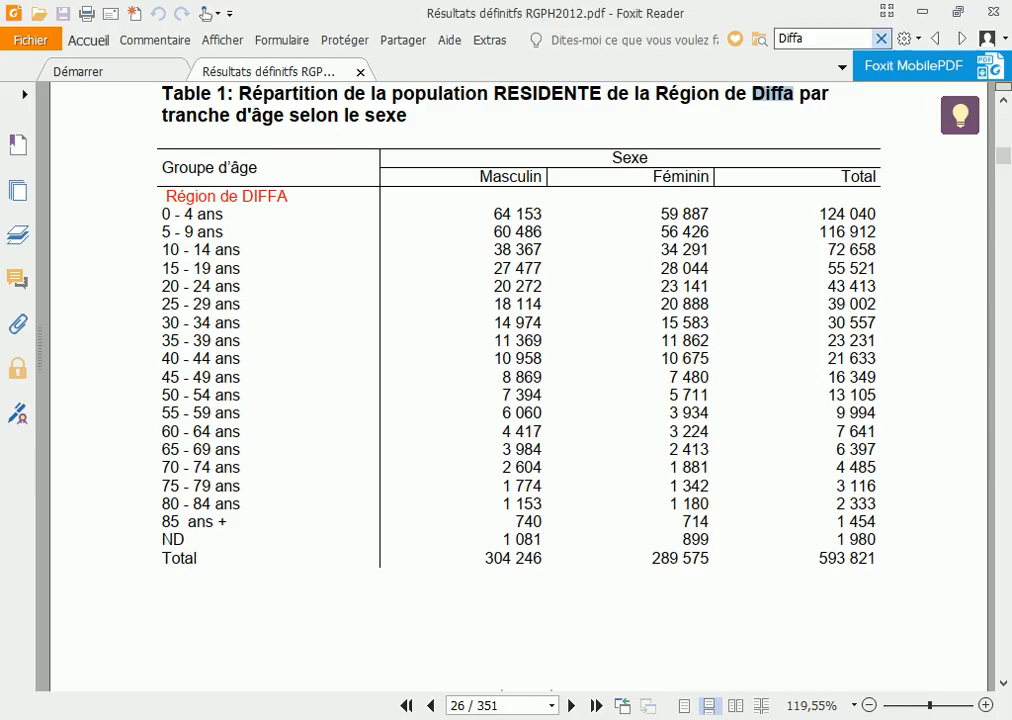
{"action": "left_click", "coordinate": [881, 39]}
{"action": "type", "text": "Dosso"}
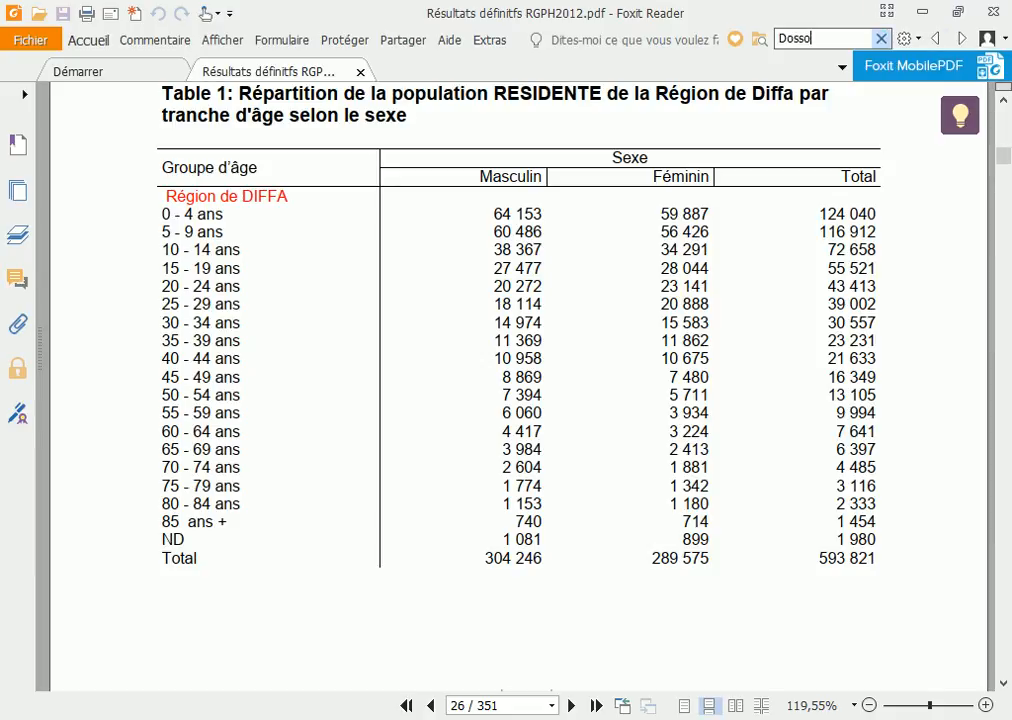
{"action": "key", "text": "Return"}
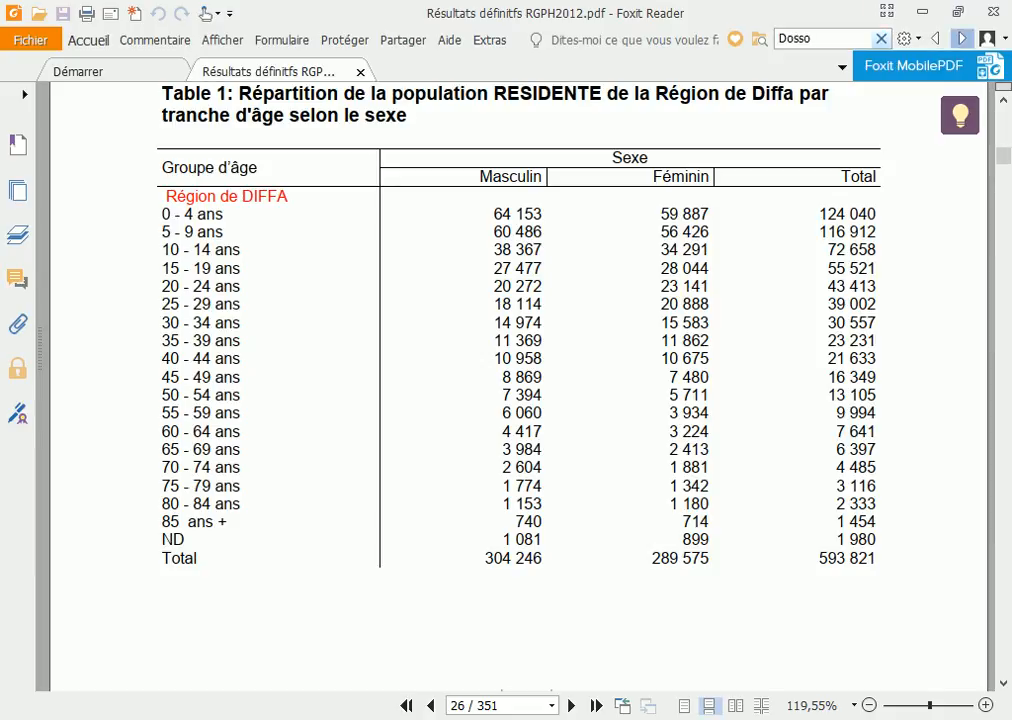
{"action": "scroll", "coordinate": [519, 400], "scroll_direction": "down", "scroll_amount": 1}
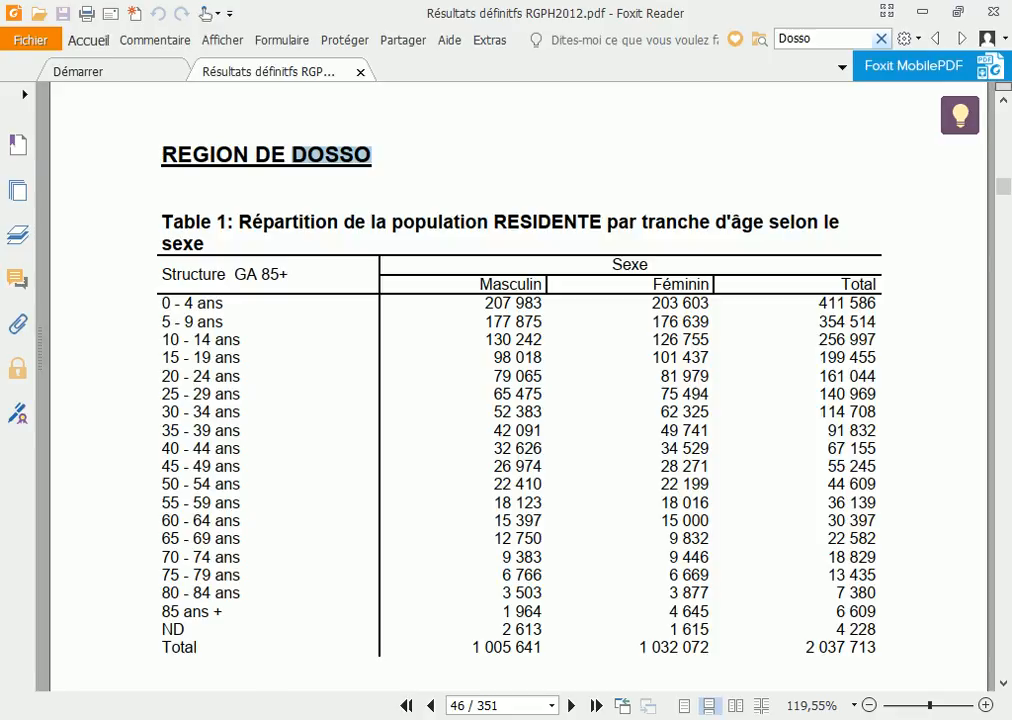
- Switch back to ArcMap, set Dosso's "Population en 2012" to 2037713, and check the figure against the census PDF in Foxit Reader
{"action": "key", "text": "alt+Tab"}
{"action": "type", "text": "20"}
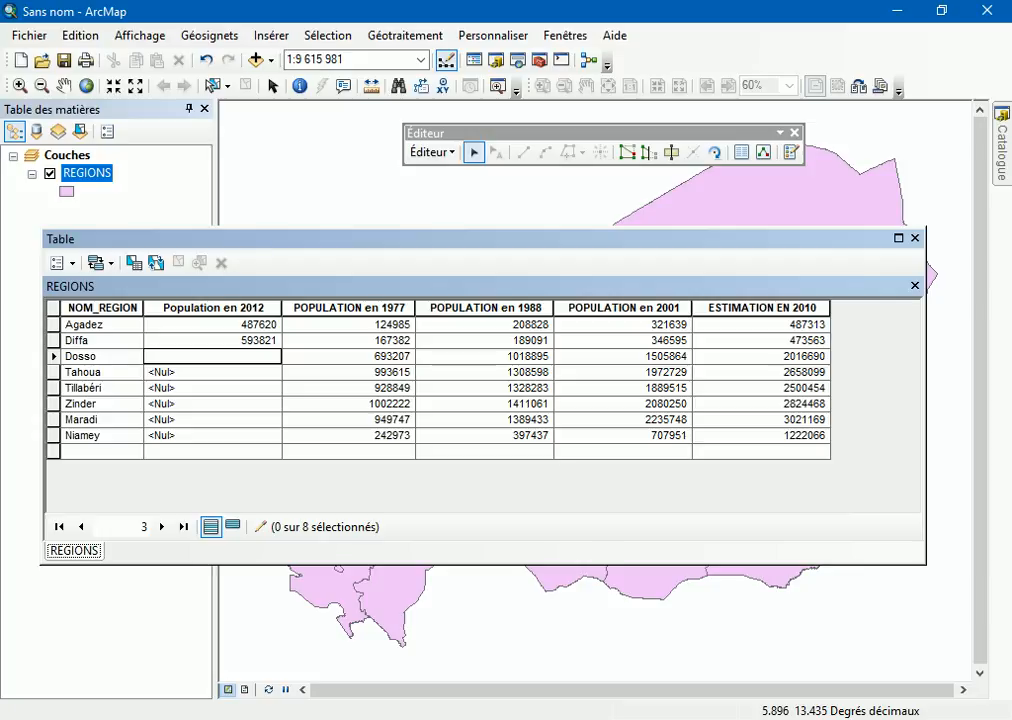
{"action": "type", "text": "7"}
{"action": "key", "text": "BackSpace"}
{"action": "type", "text": "37613"}
{"action": "key", "text": "alt+Tab"}
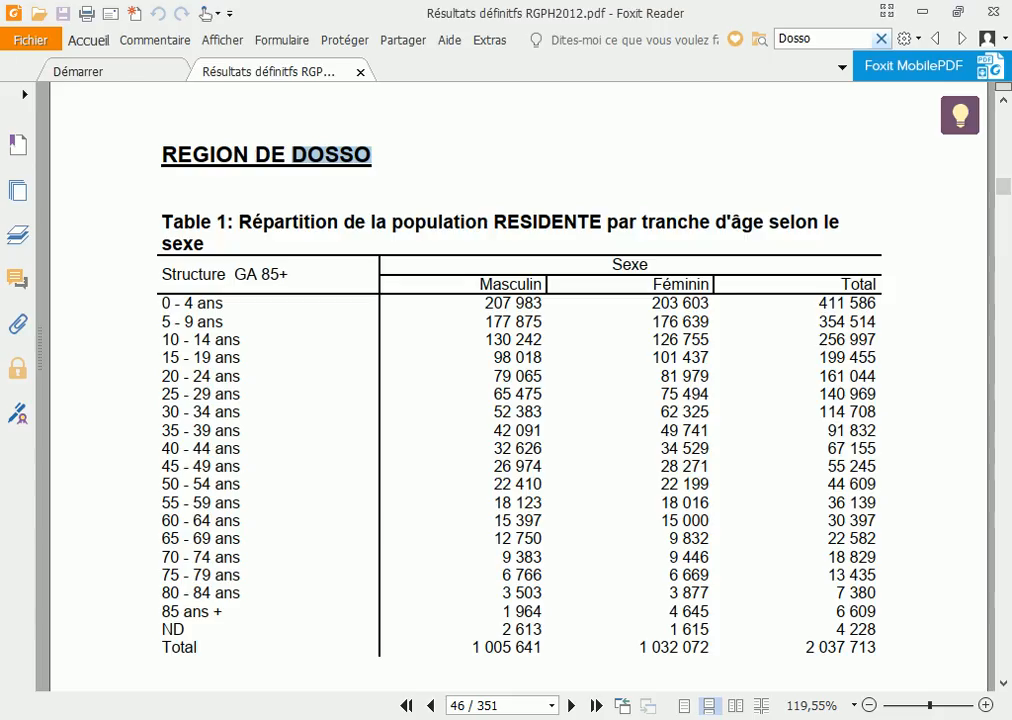
{"action": "key", "text": "alt+Tab"}
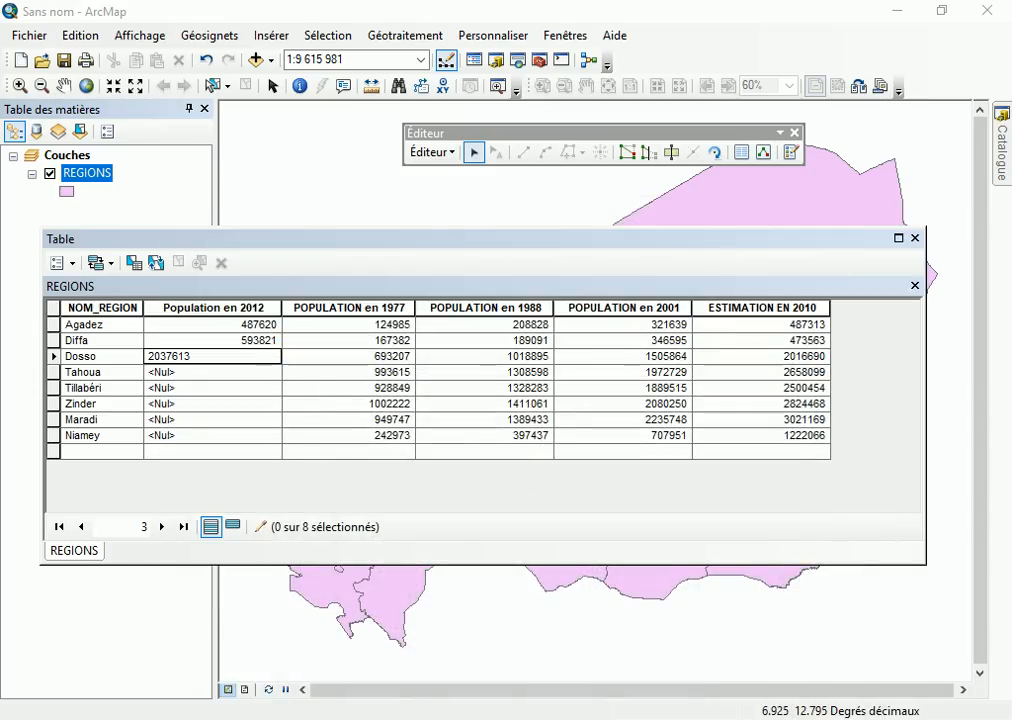
{"action": "key", "text": "BackSpace"}
{"action": "type", "text": "7"}
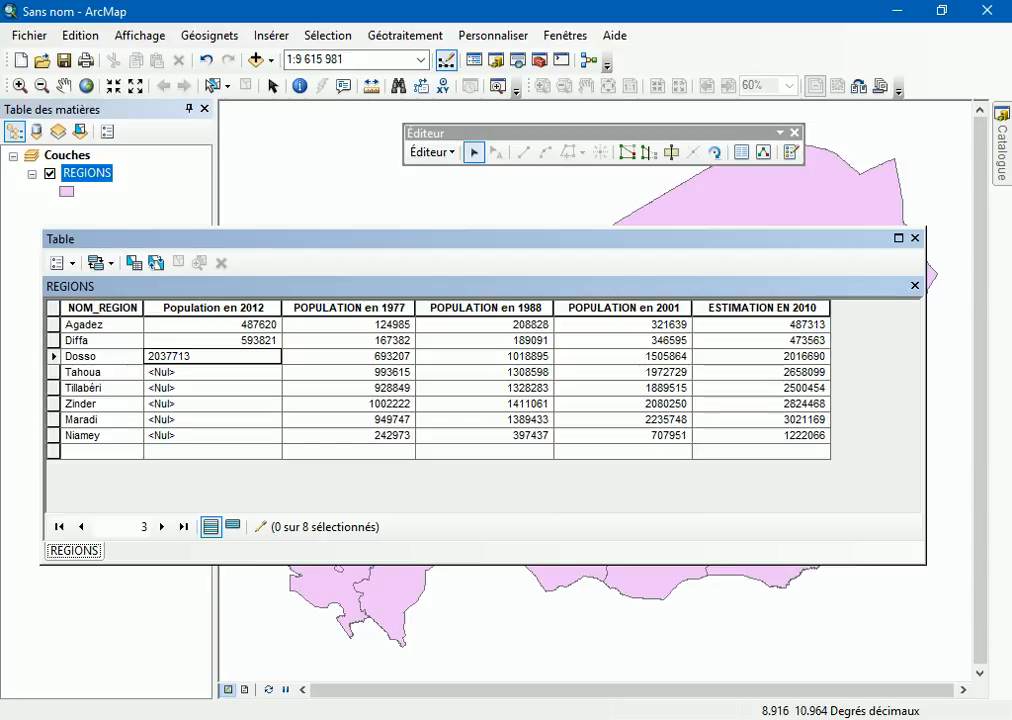
{"action": "key", "text": "alt+Tab"}
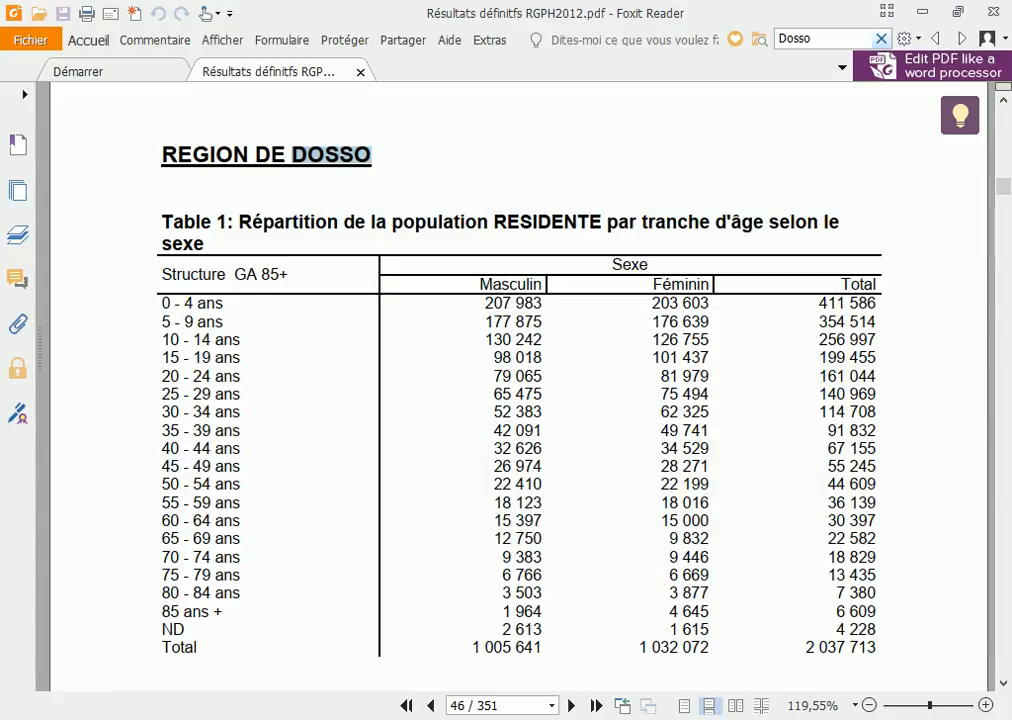
- Switch back to ArcMap, save the edits to the REGIONS layer and end the edit session
{"action": "key", "text": "alt+Tab"}
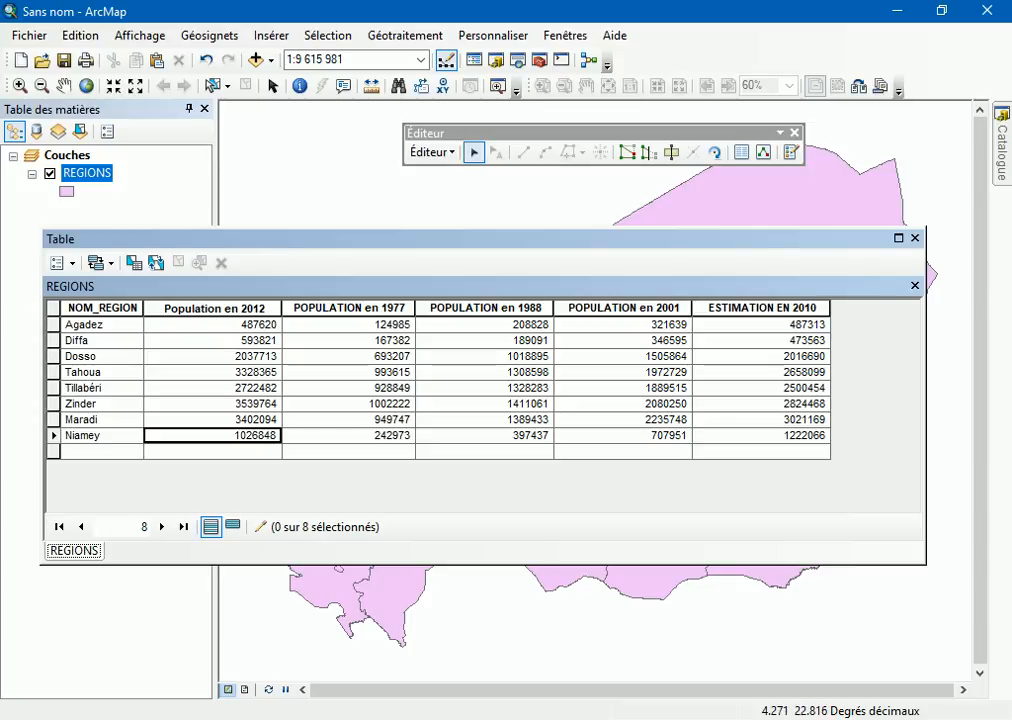
{"action": "left_click", "coordinate": [432, 153]}
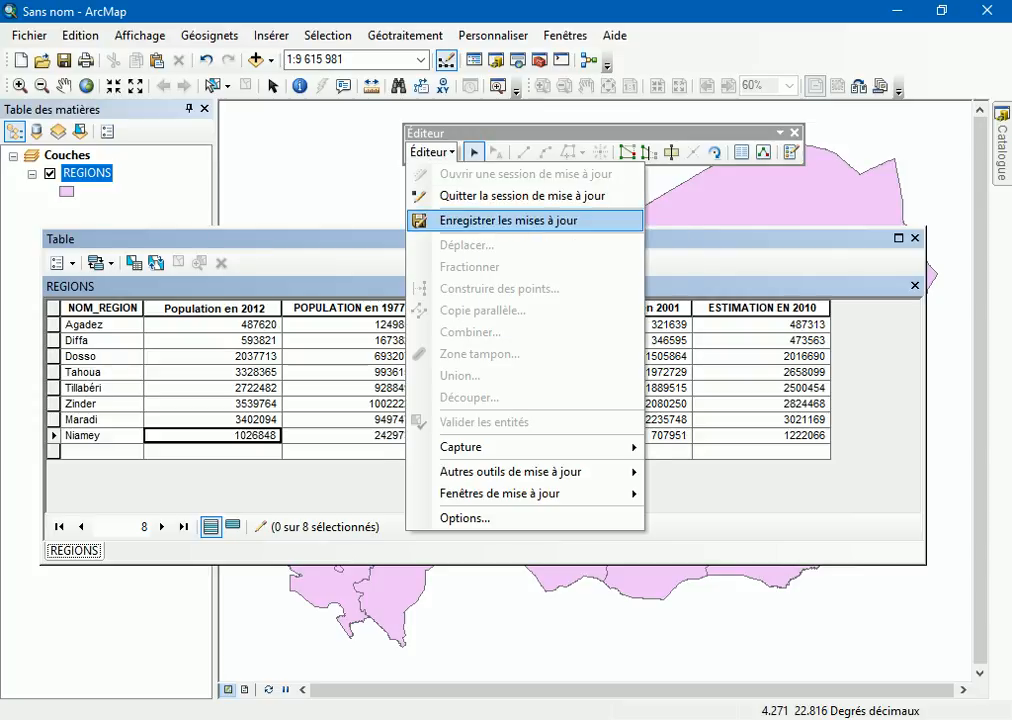
{"action": "left_click", "coordinate": [490, 220]}
{"action": "left_click", "coordinate": [432, 153]}
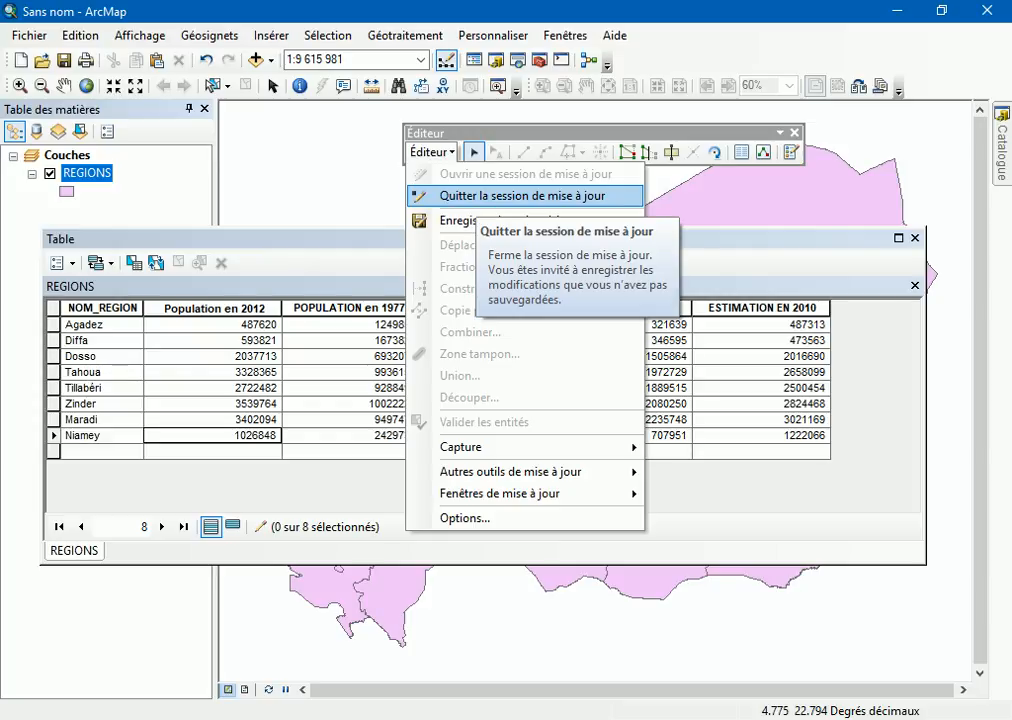
{"action": "left_click", "coordinate": [478, 197]}
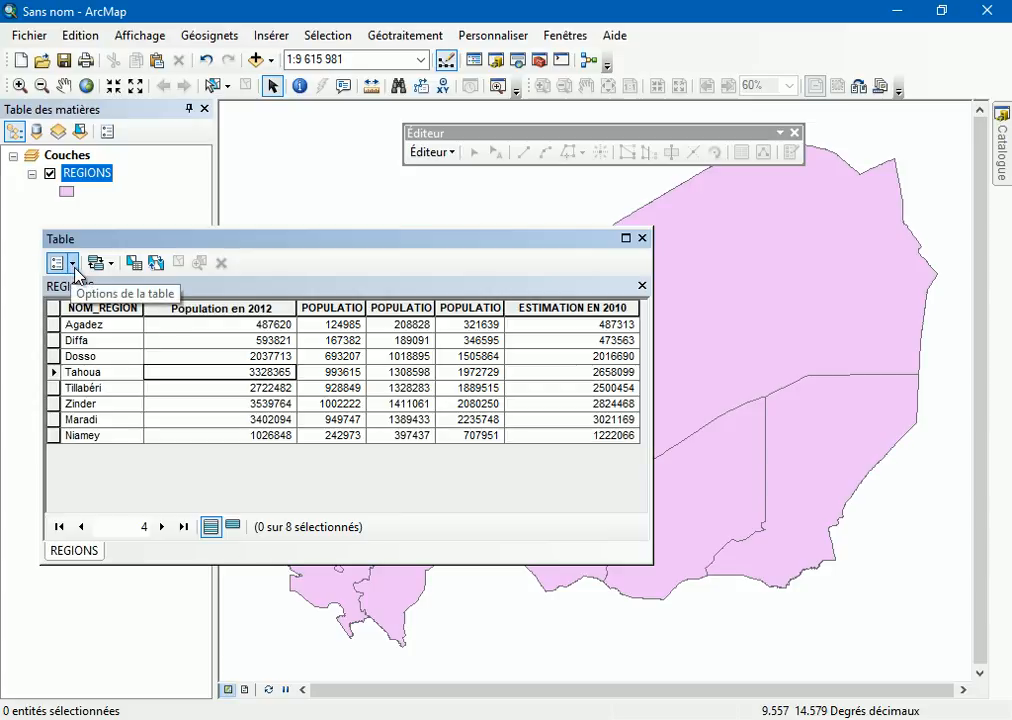
- Start adding a field named DEN2012 to the REGIONS table, with the type Réel double
{"action": "left_click", "coordinate": [75, 270]}
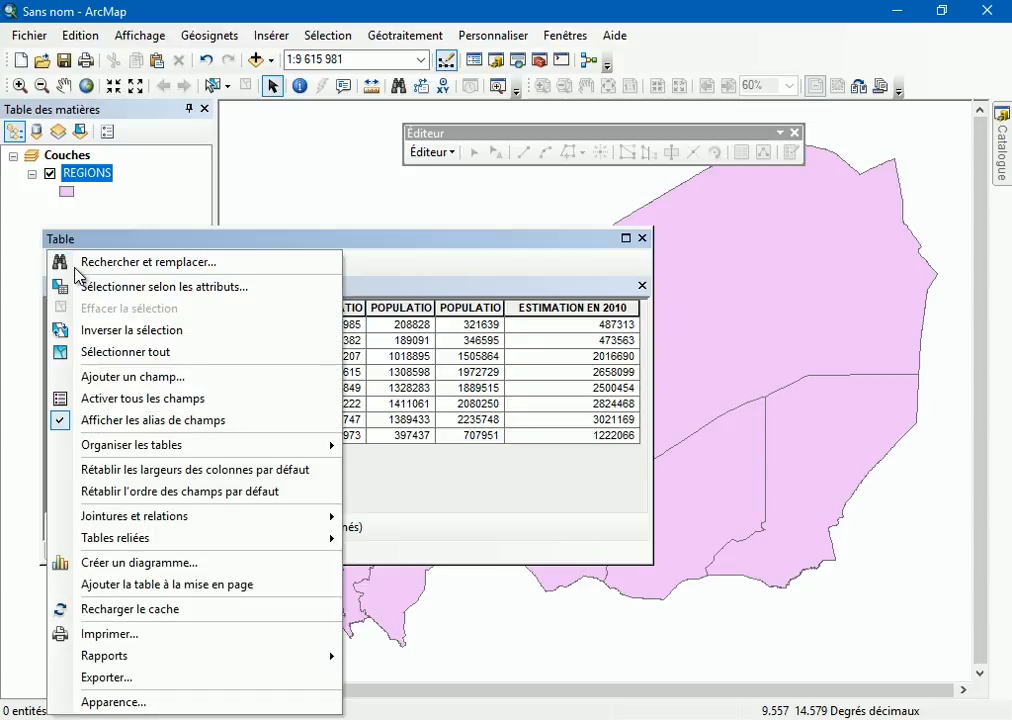
{"action": "left_click", "coordinate": [368, 256]}
{"action": "left_click", "coordinate": [60, 264]}
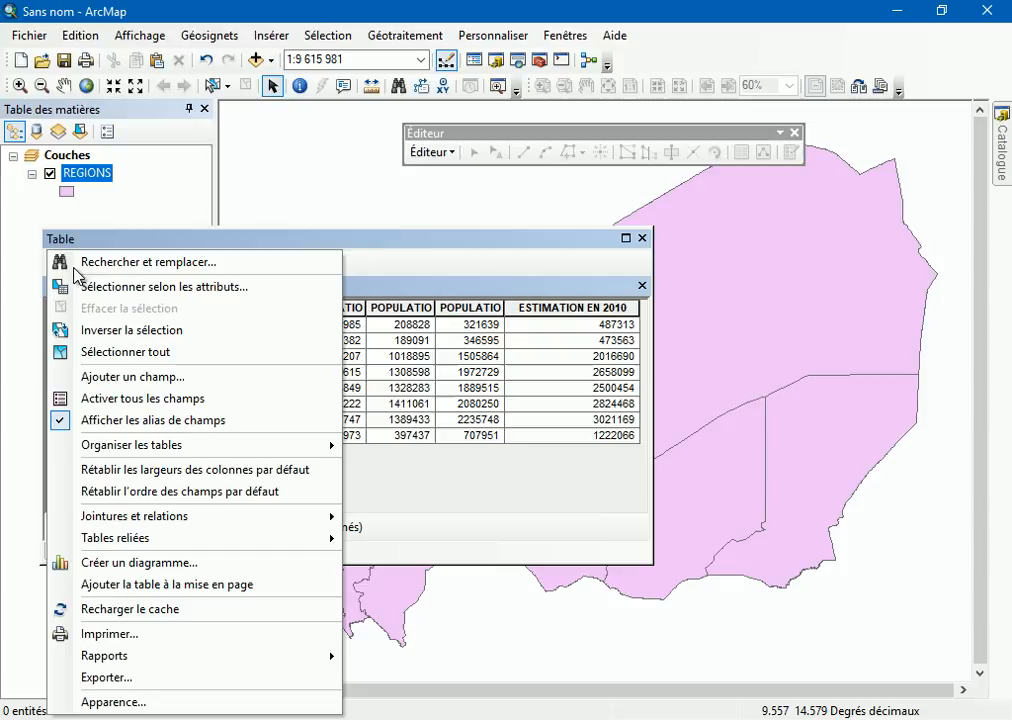
{"action": "left_click", "coordinate": [161, 378]}
{"action": "type", "text": "DEN"}
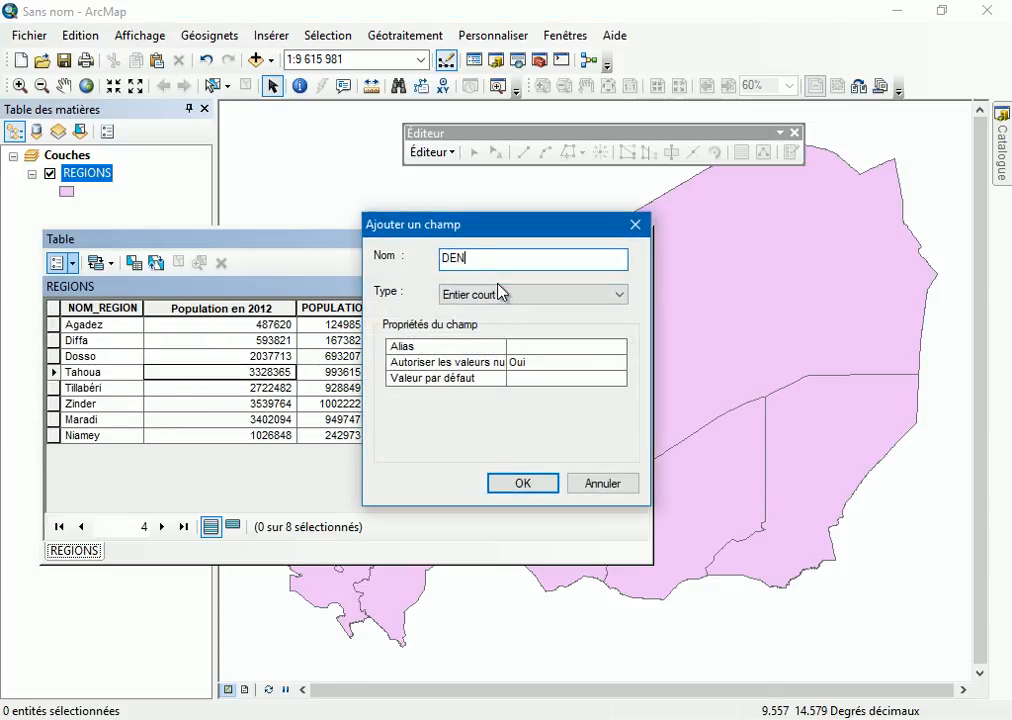
{"action": "type", "text": "S"}
{"action": "type", "text": "012"}
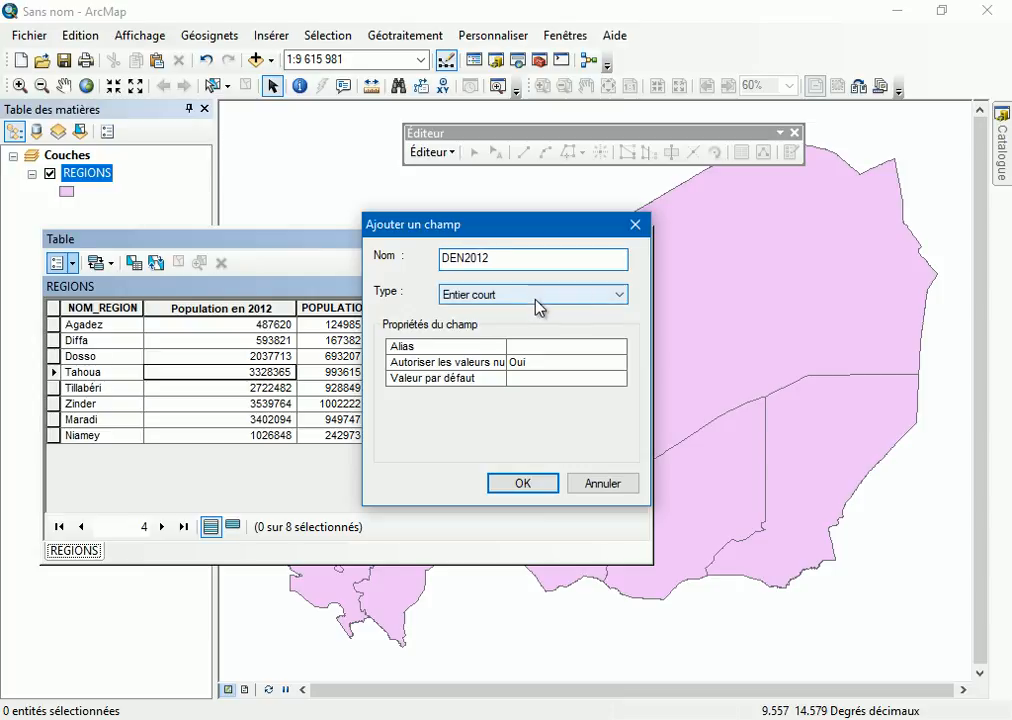
{"action": "left_click", "coordinate": [535, 298]}
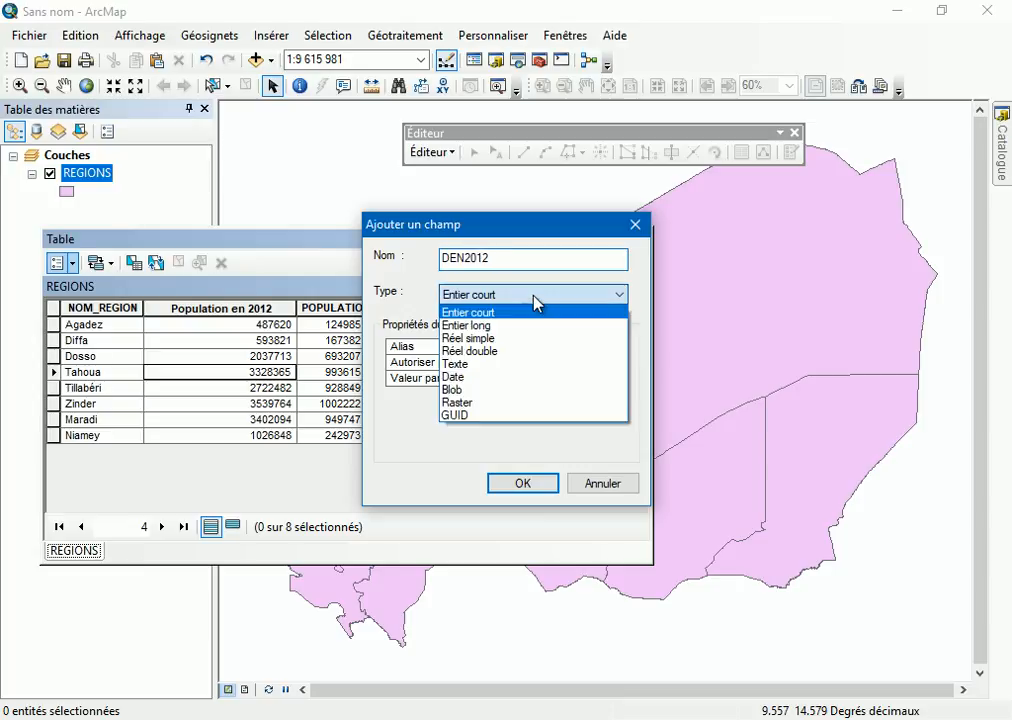
{"action": "left_click", "coordinate": [505, 352]}
- Give the DEN2012 field the alias "Densité en 2012" and create it
{"action": "left_click", "coordinate": [533, 364]}
{"action": "left_click", "coordinate": [531, 351]}
{"action": "left_click", "coordinate": [530, 350]}
{"action": "type", "text": "Densité"}
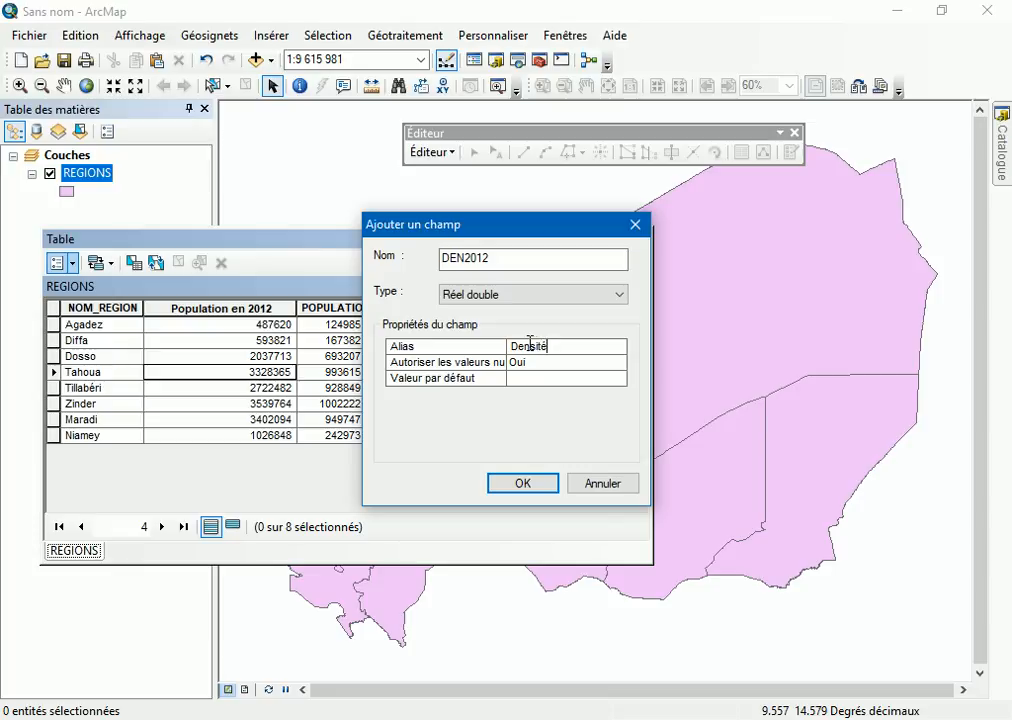
{"action": "type", "text": " en 2012"}
{"action": "left_click", "coordinate": [540, 487]}
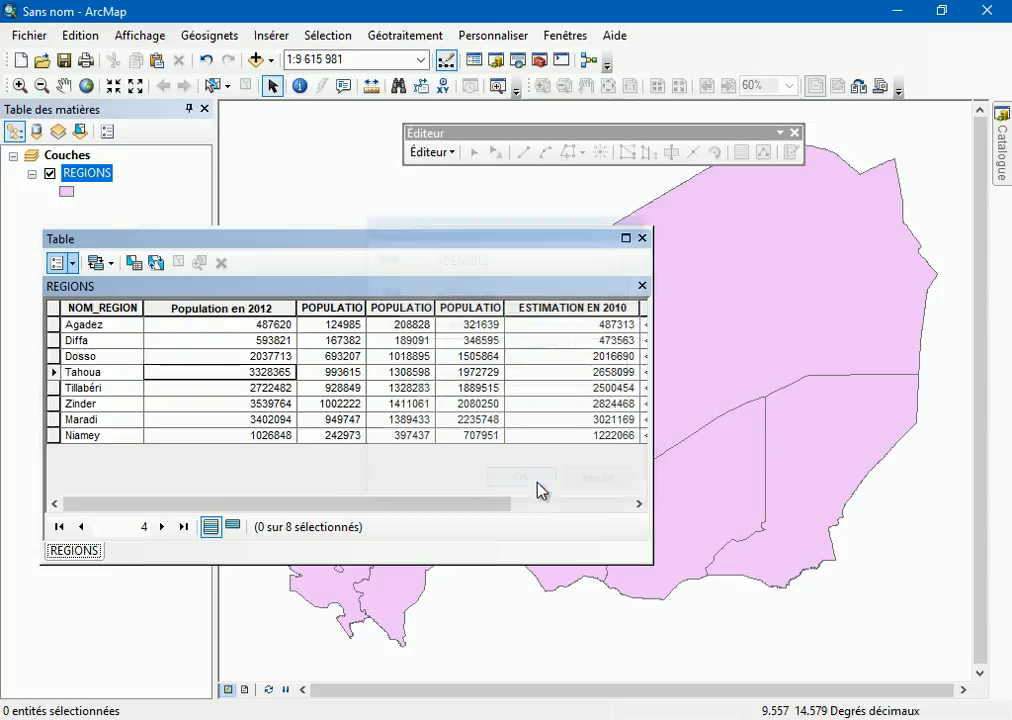
- Widen the table window to fit the "Densité en 2012" column and select Agadez's cell in it
{"action": "left_click_drag", "start_coordinate": [355, 502], "coordinate": [459, 502]}
{"action": "left_click_drag", "start_coordinate": [652, 388], "coordinate": [831, 380]}
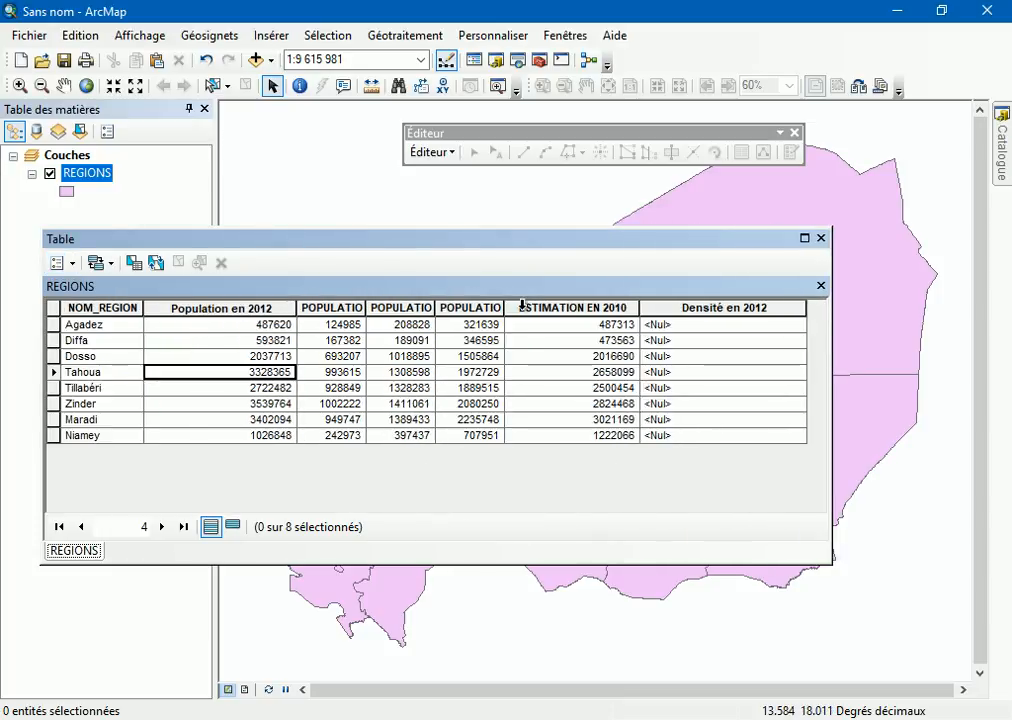
{"action": "left_click", "coordinate": [675, 324]}
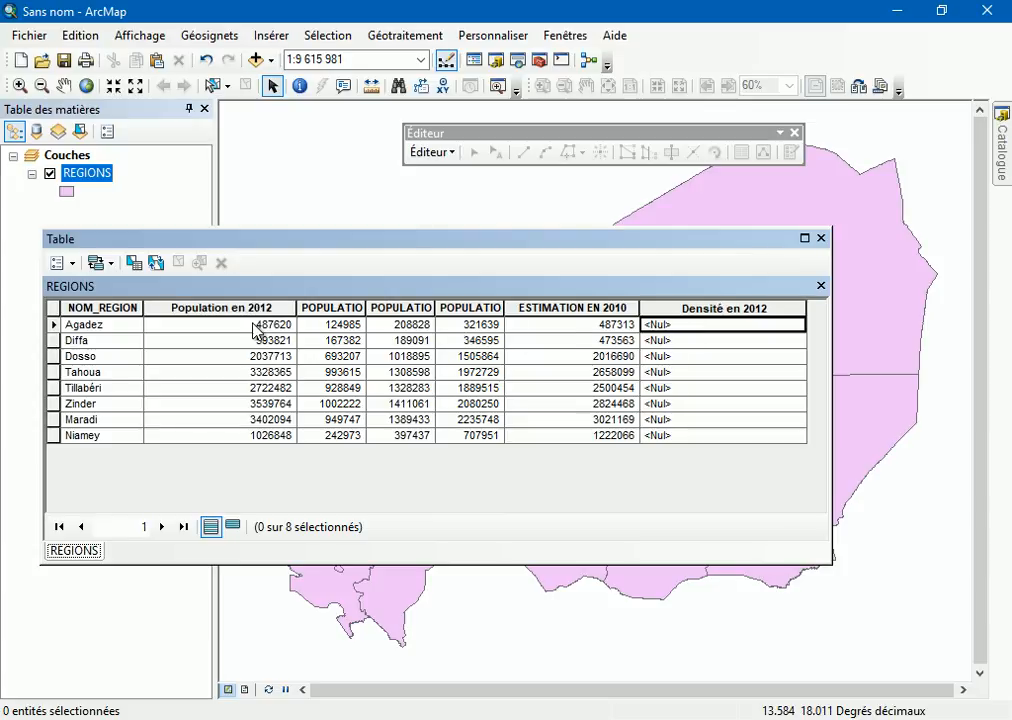
- Fill the "Densité en 2012" column with the Field Calculator, dividing POP2012 by Superficie and accepting calculation outside an edit session
{"action": "left_click", "coordinate": [715, 309]}
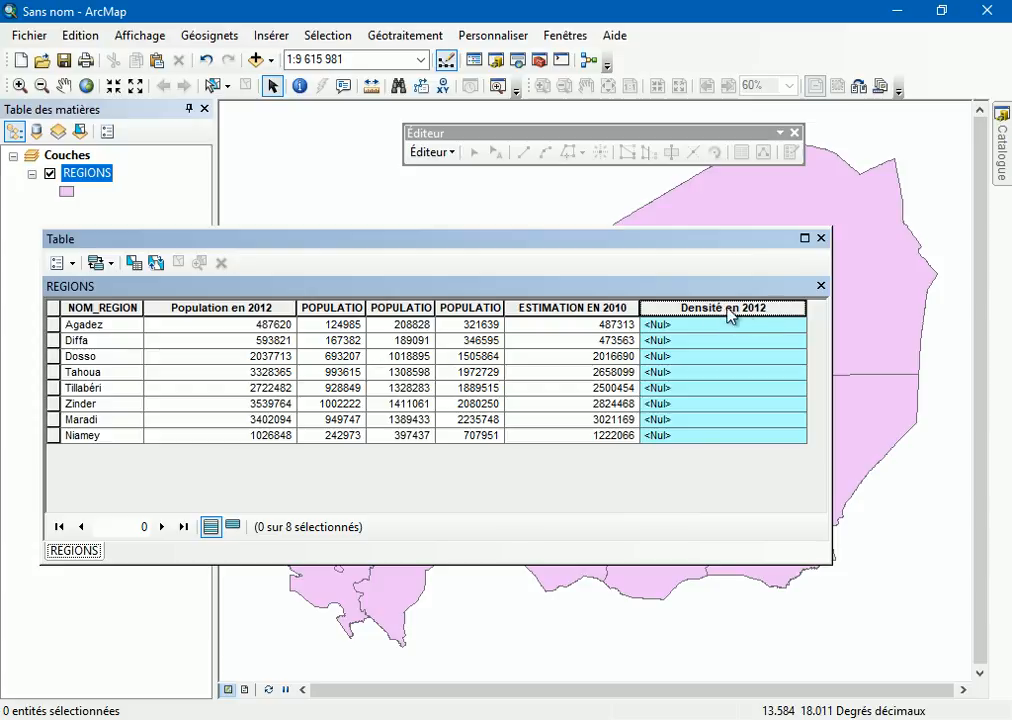
{"action": "right_click", "coordinate": [749, 311]}
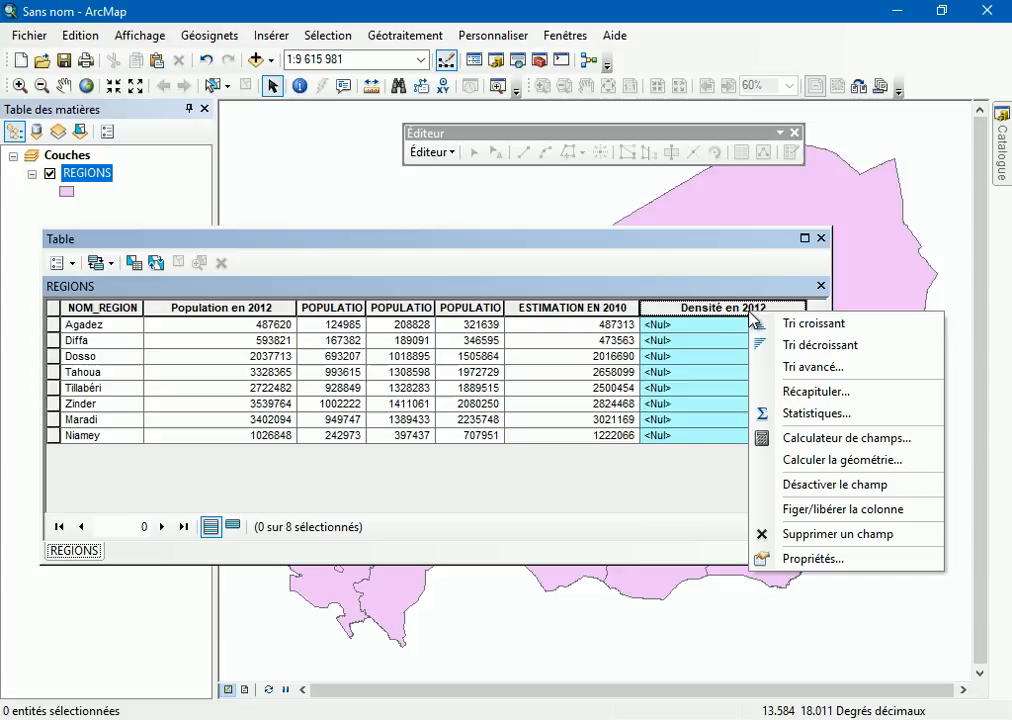
{"action": "left_click", "coordinate": [860, 439]}
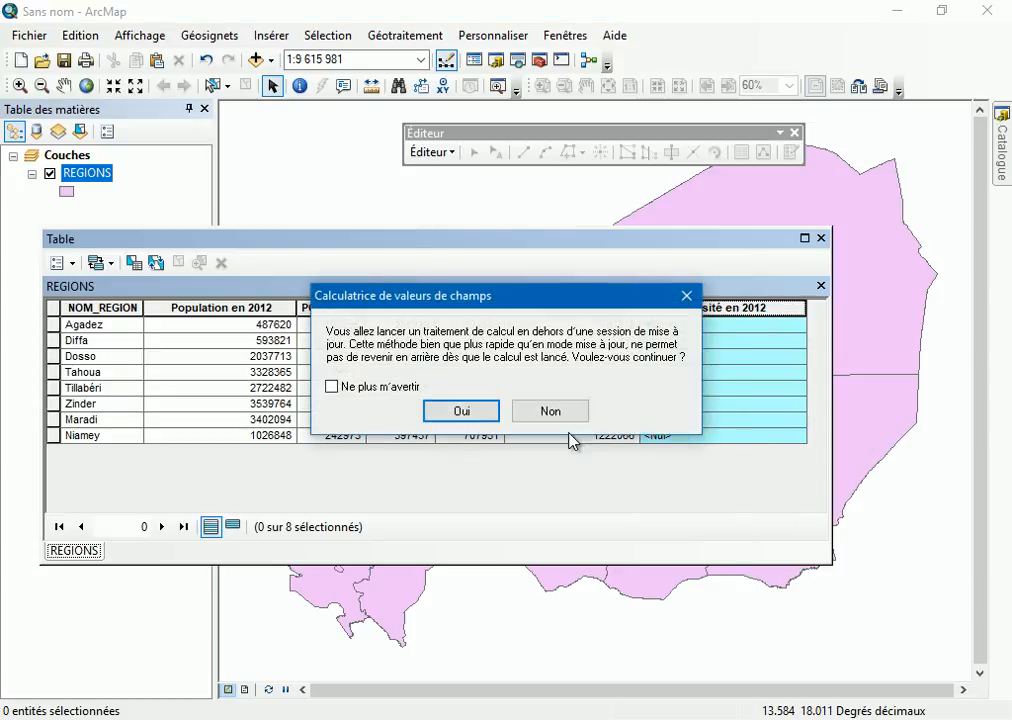
{"action": "left_click", "coordinate": [461, 411]}
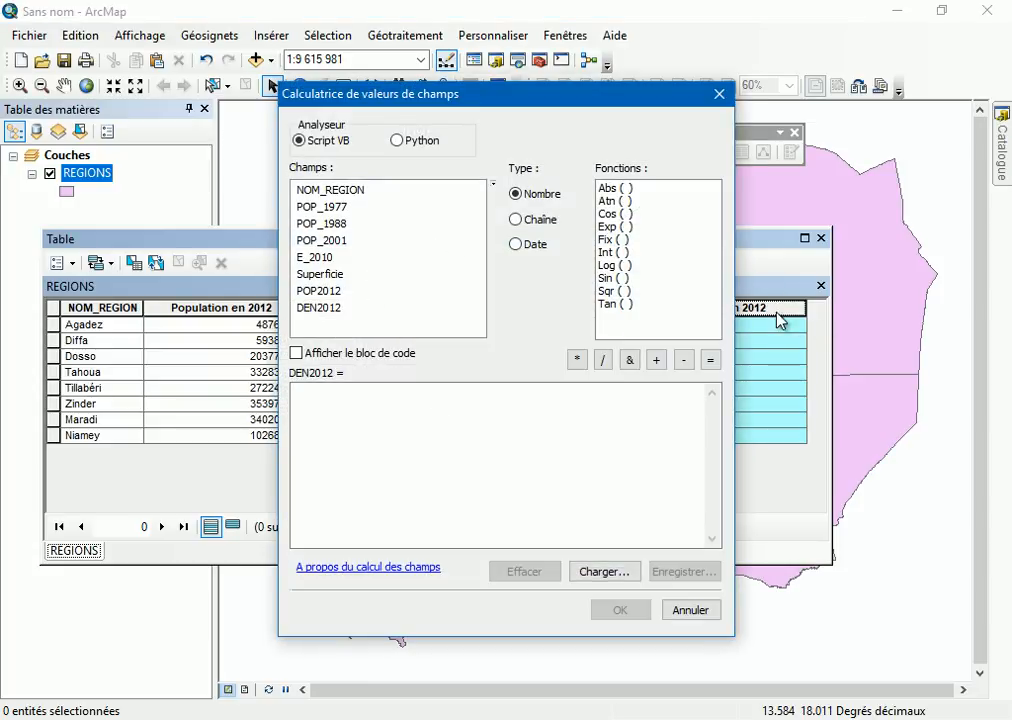
{"action": "left_click_drag", "start_coordinate": [622, 108], "coordinate": [452, 107]}
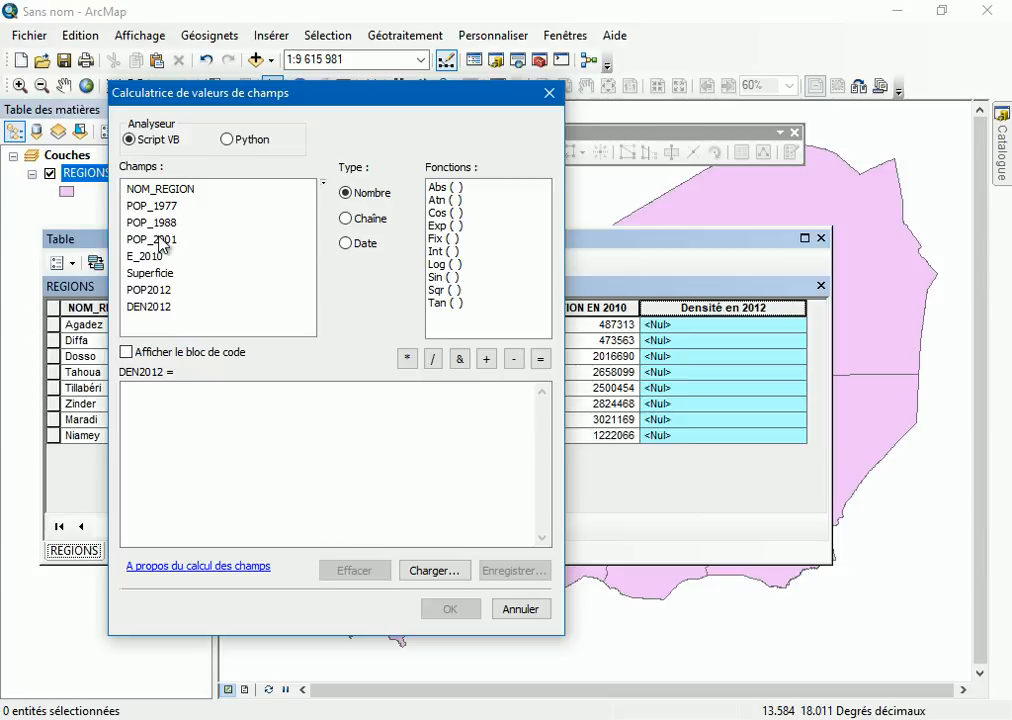
{"action": "left_click", "coordinate": [154, 208]}
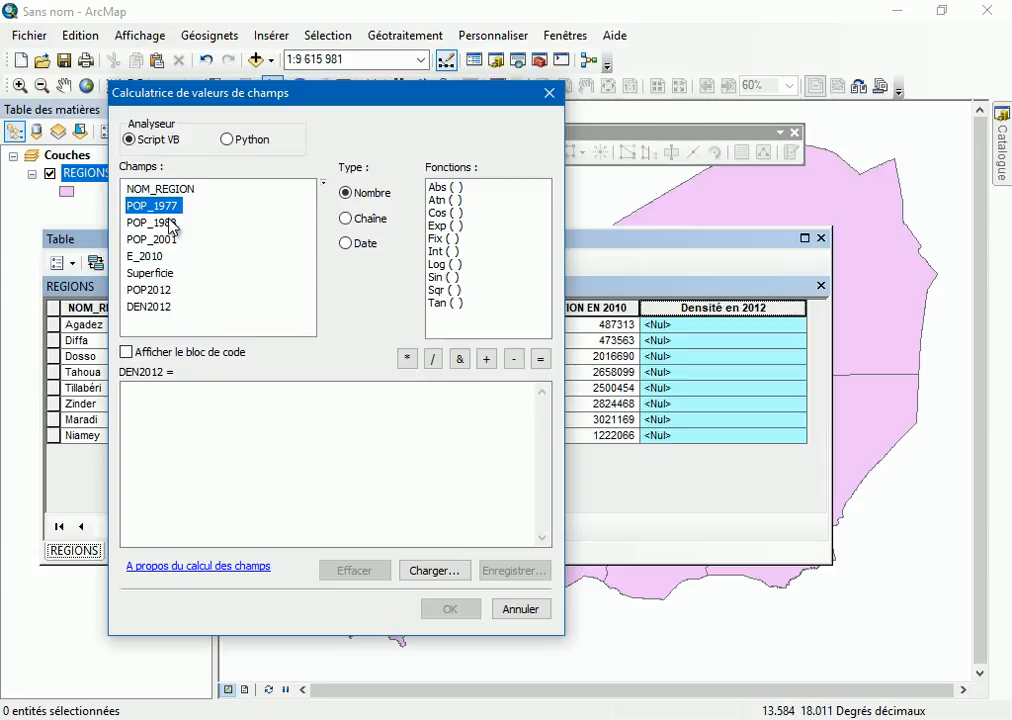
{"action": "left_click", "coordinate": [192, 402]}
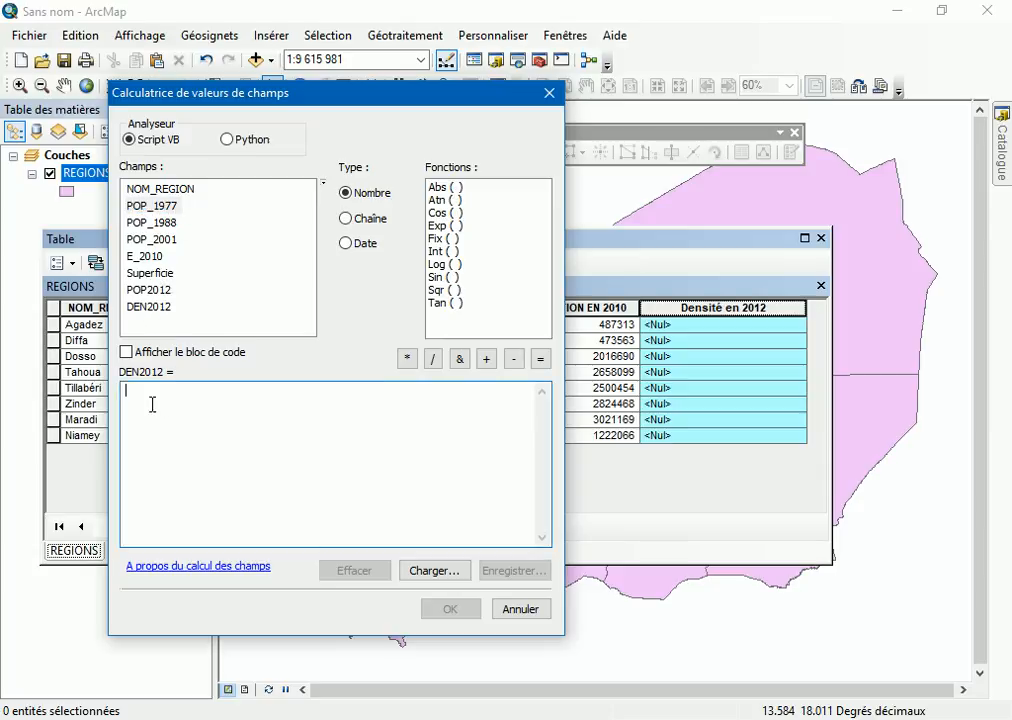
{"action": "double_click", "coordinate": [150, 290]}
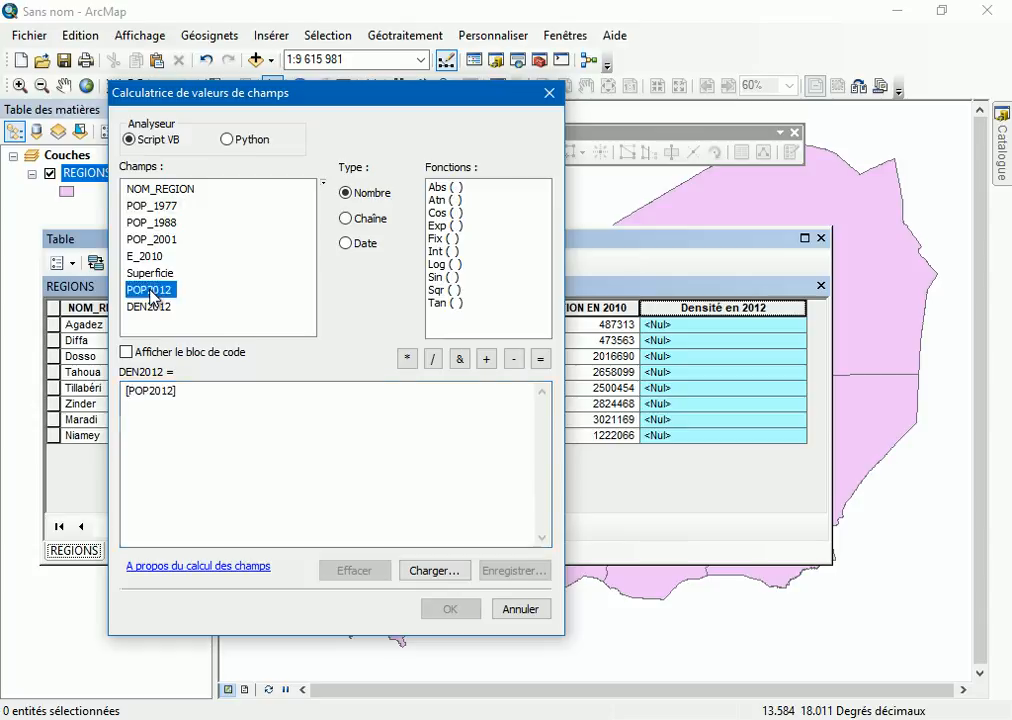
{"action": "left_click", "coordinate": [434, 360]}
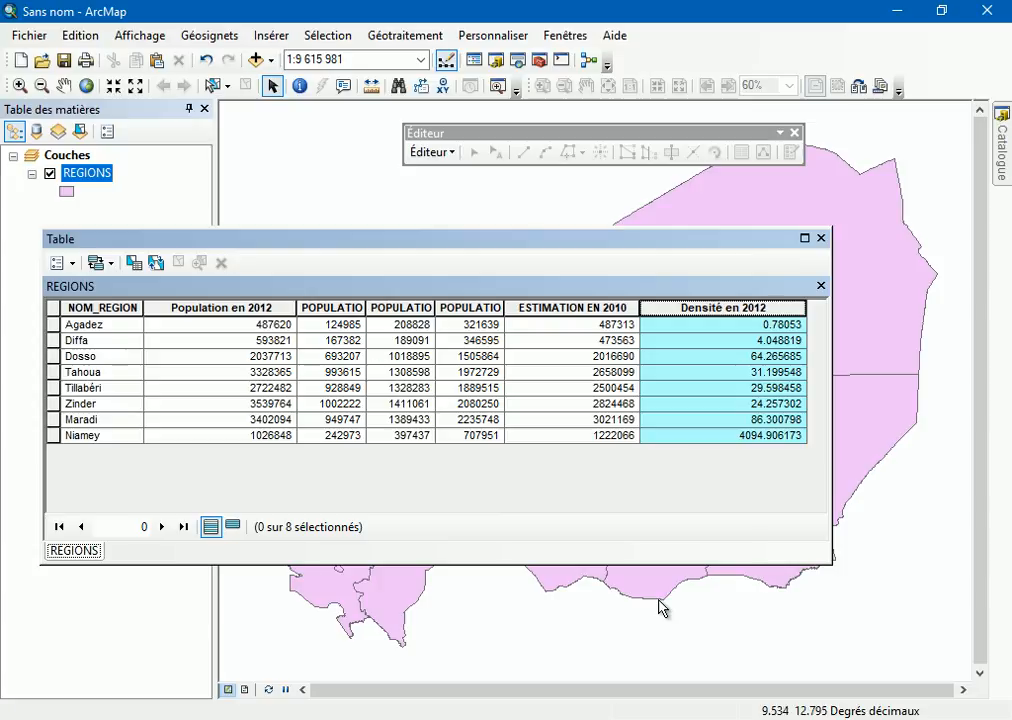
- Add a field named SuperficieKM2 of type Réel double with the alias "Superficie en km²" to the REGIONS table
{"action": "left_click", "coordinate": [73, 263]}
{"action": "left_click", "coordinate": [190, 377]}
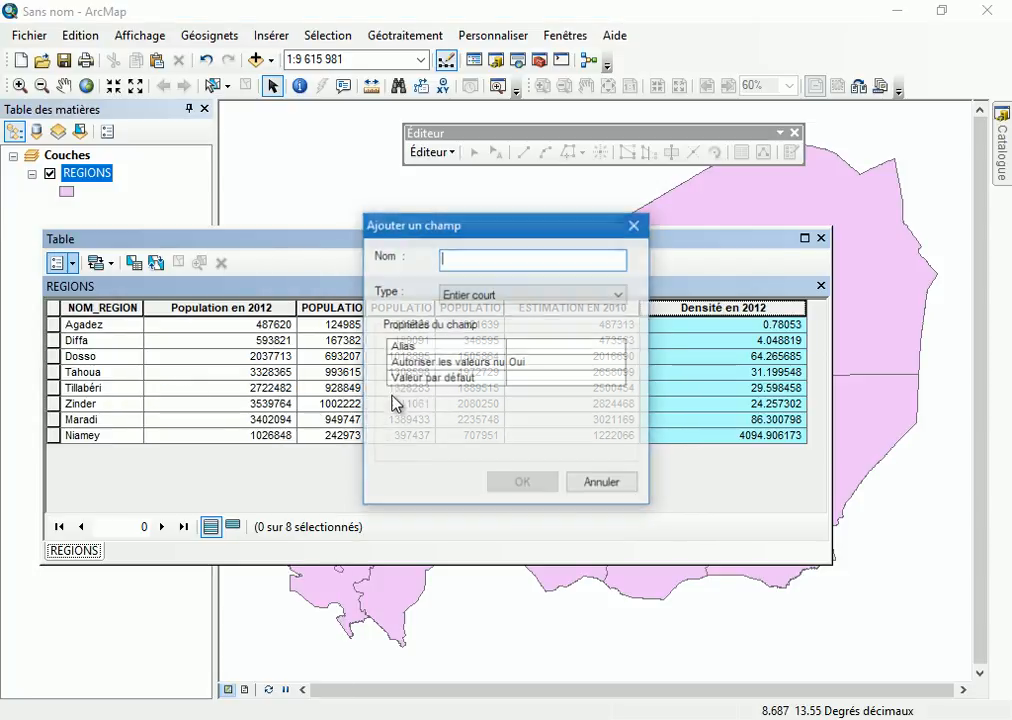
{"action": "type", "text": "Su"}
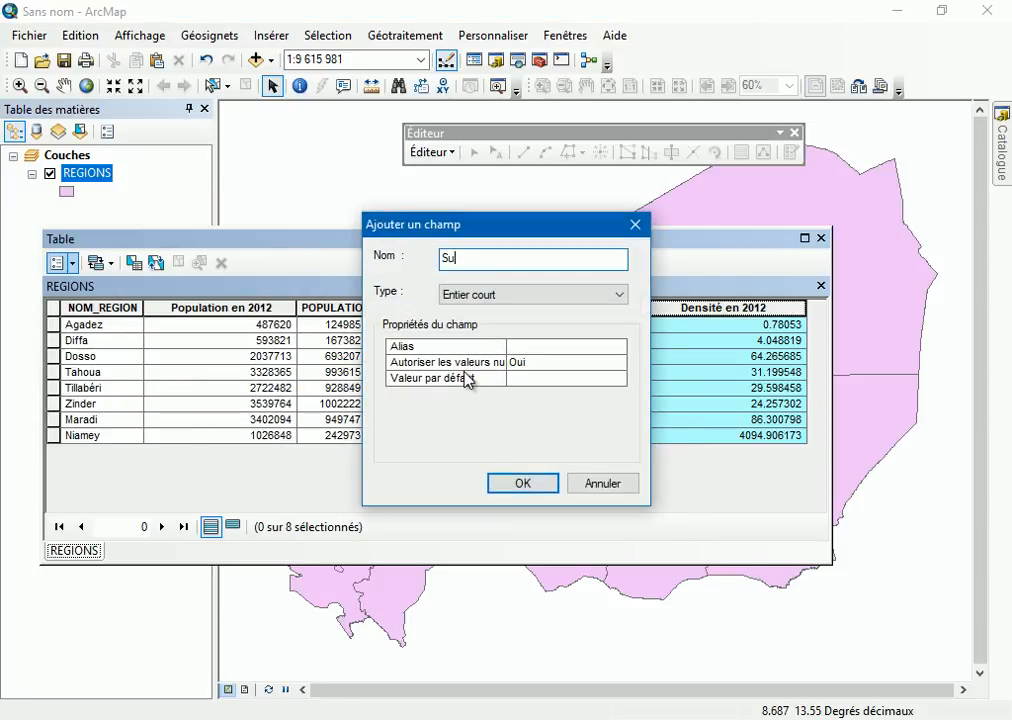
{"action": "type", "text": "perficieKM2"}
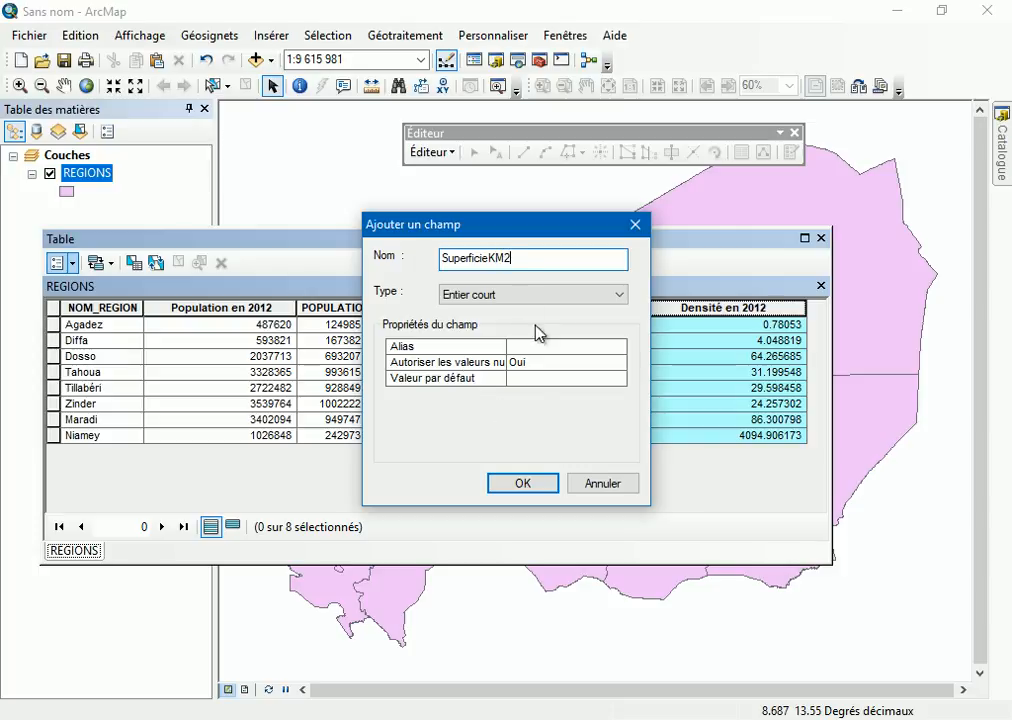
{"action": "left_click", "coordinate": [508, 296]}
{"action": "left_click", "coordinate": [494, 352]}
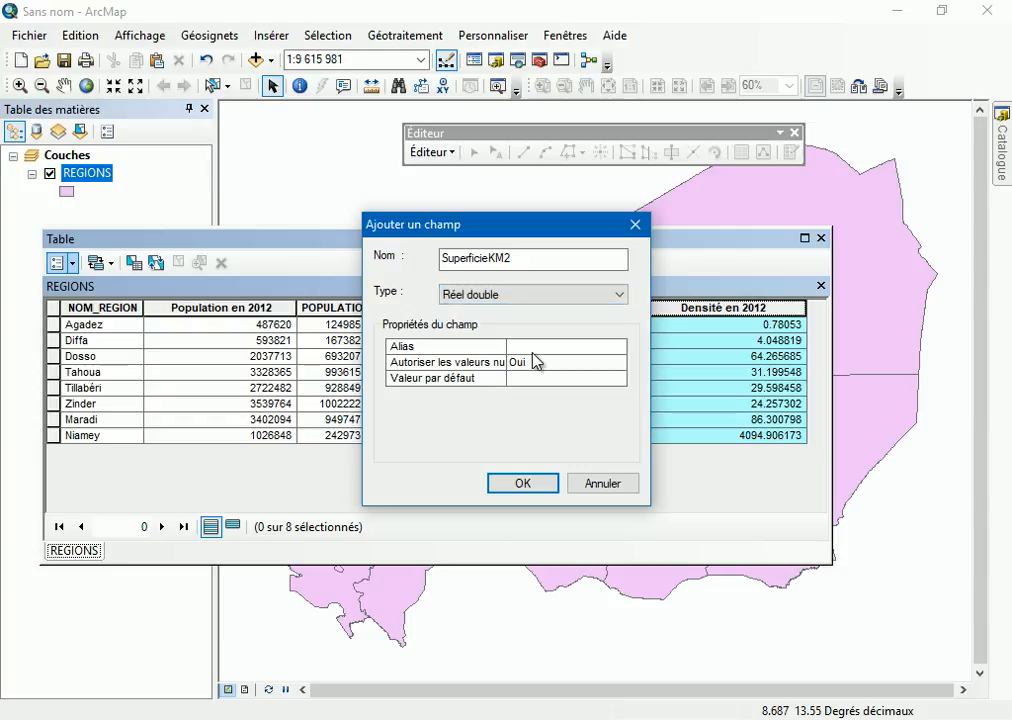
{"action": "type", "text": "Superficie en km²"}
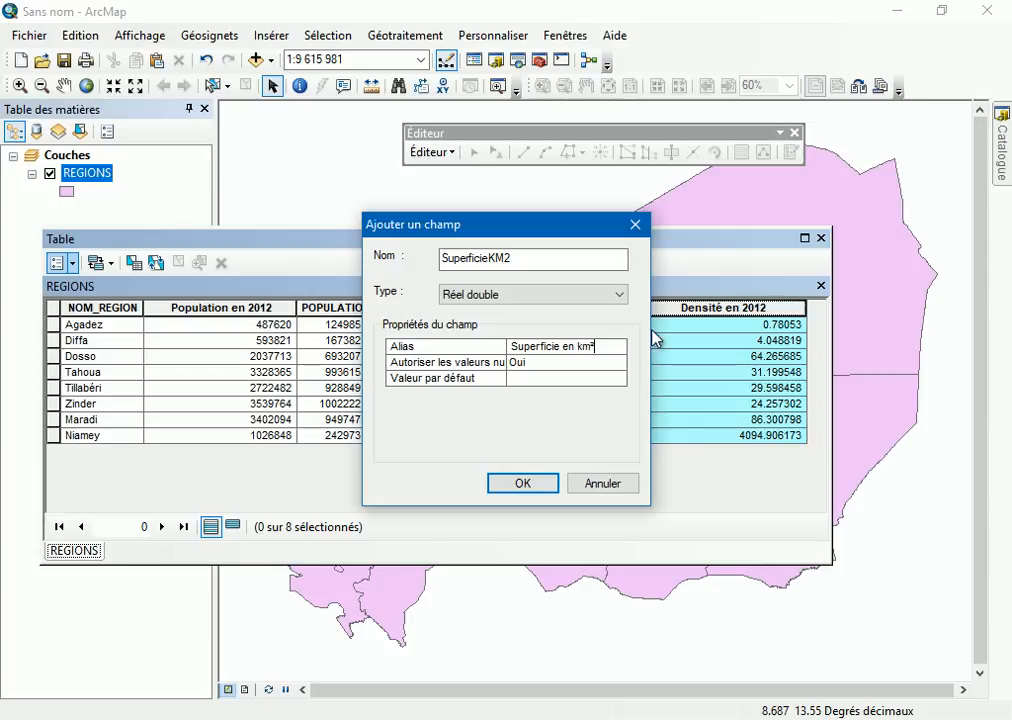
{"action": "left_click", "coordinate": [521, 484]}
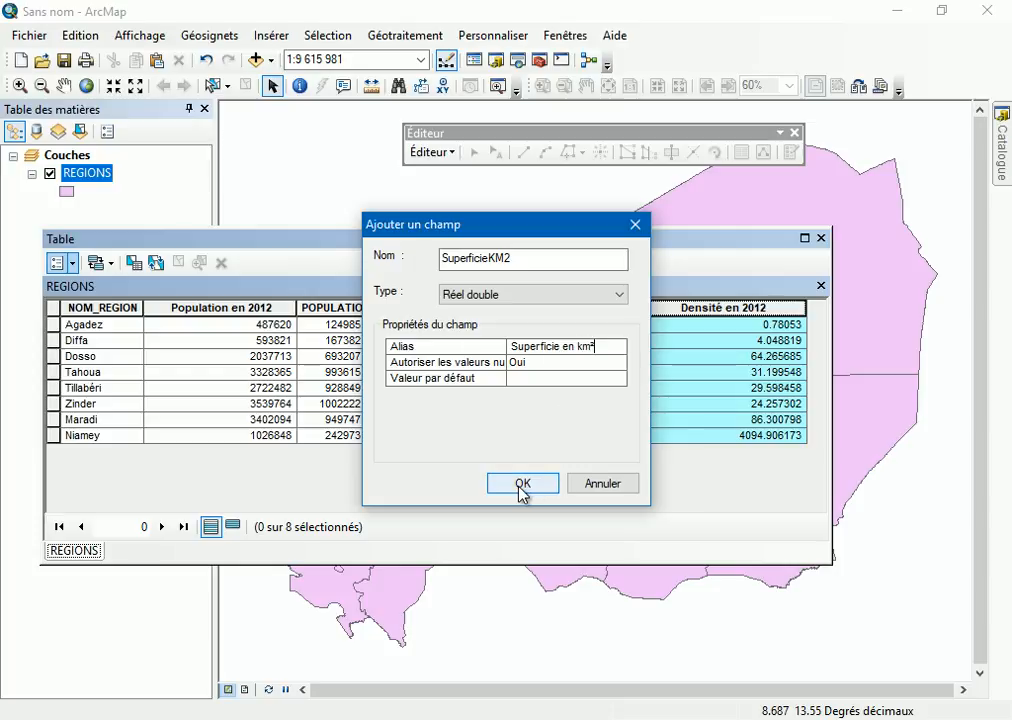
{"action": "left_click", "coordinate": [521, 485]}
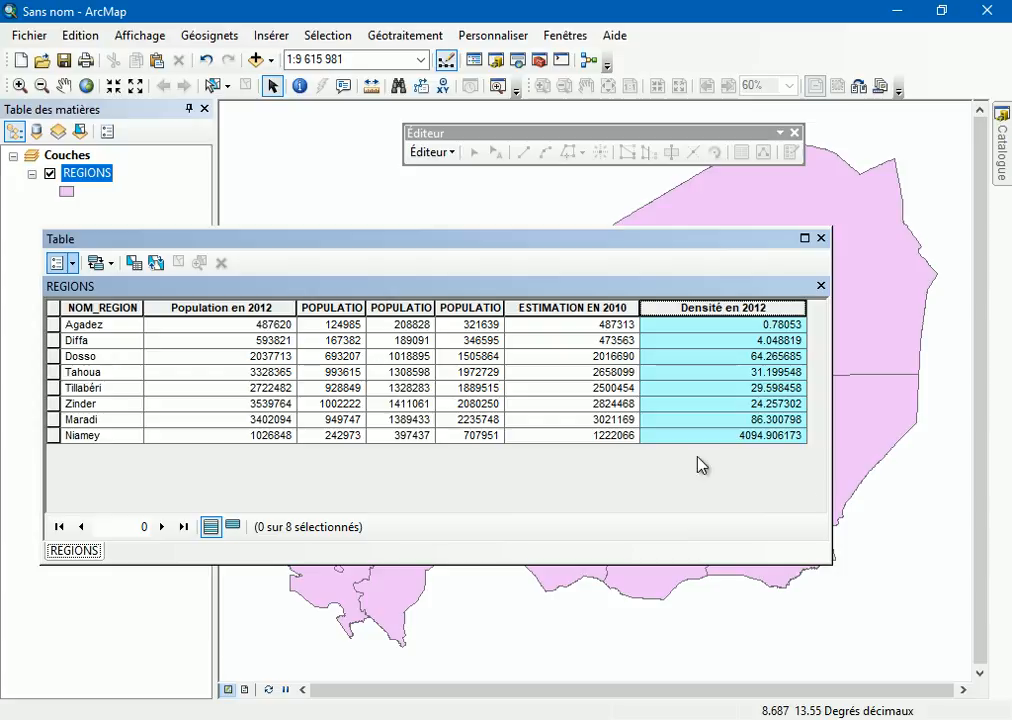
{"action": "left_click_drag", "start_coordinate": [602, 504], "coordinate": [759, 507]}
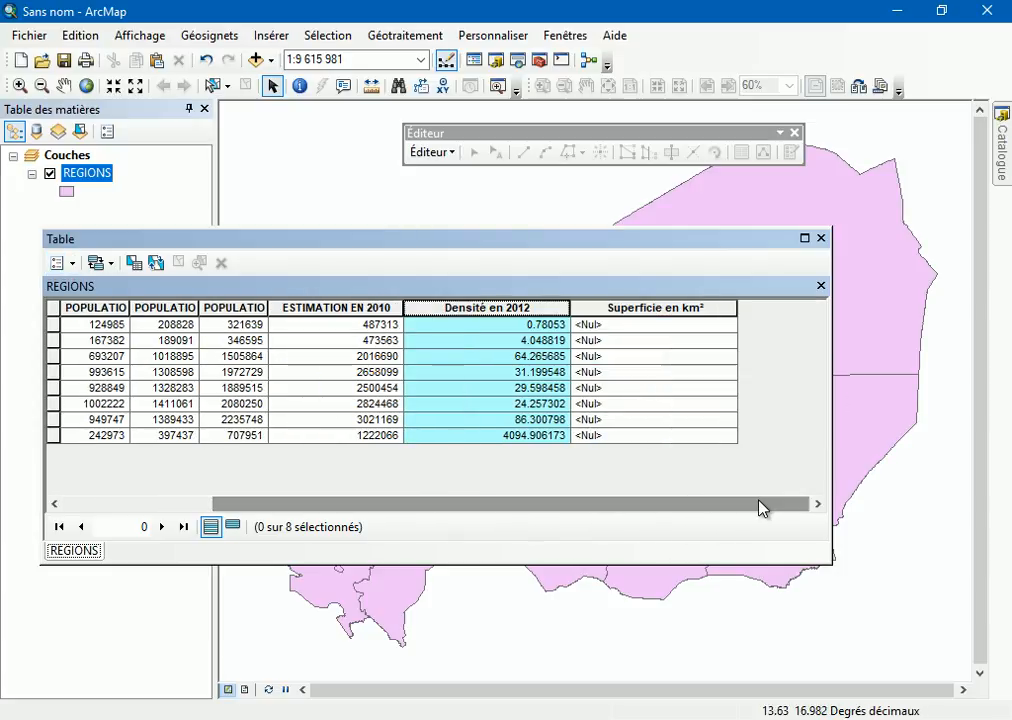
{"action": "right_click", "coordinate": [617, 311]}
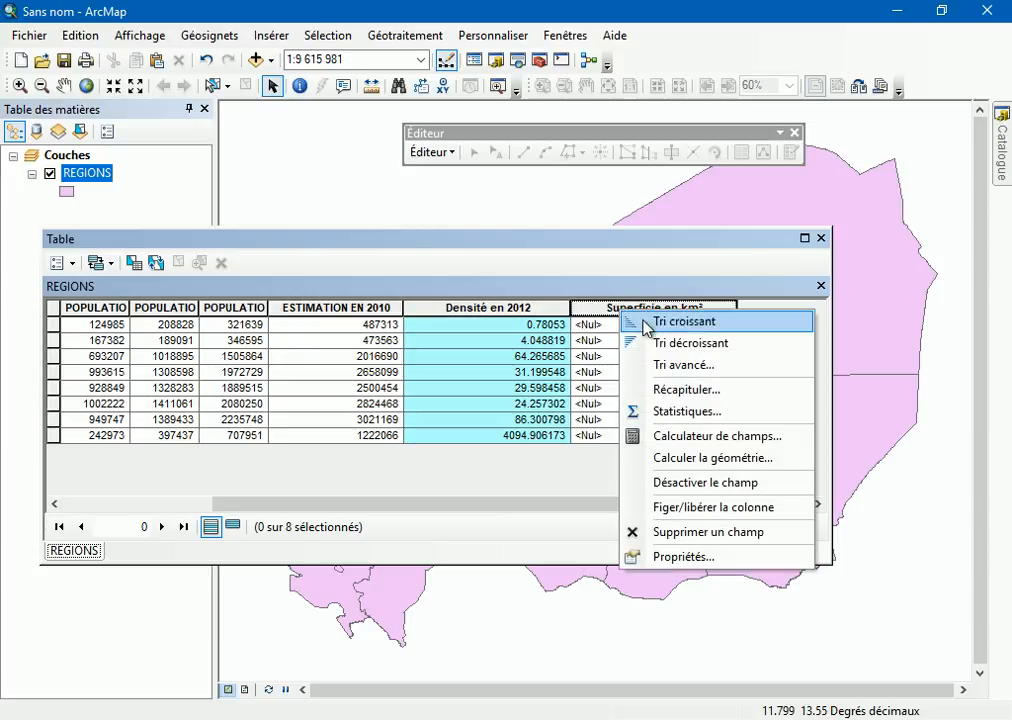
{"action": "left_click", "coordinate": [709, 461]}
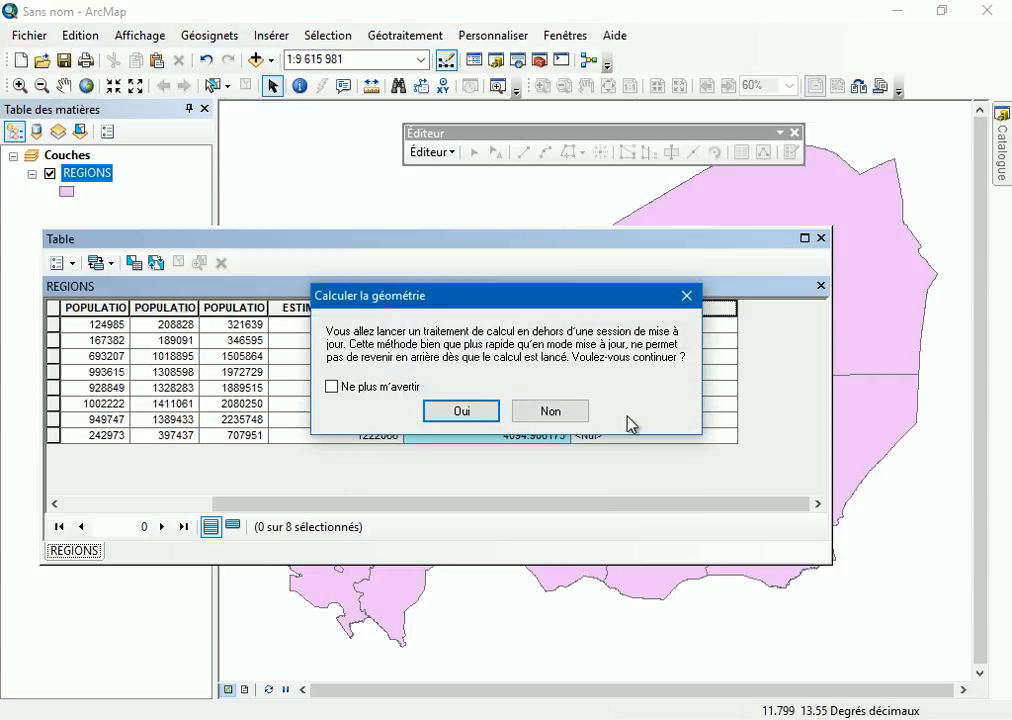
{"action": "left_click", "coordinate": [464, 418]}
{"action": "left_click", "coordinate": [530, 400]}
{"action": "left_click", "coordinate": [521, 248]}
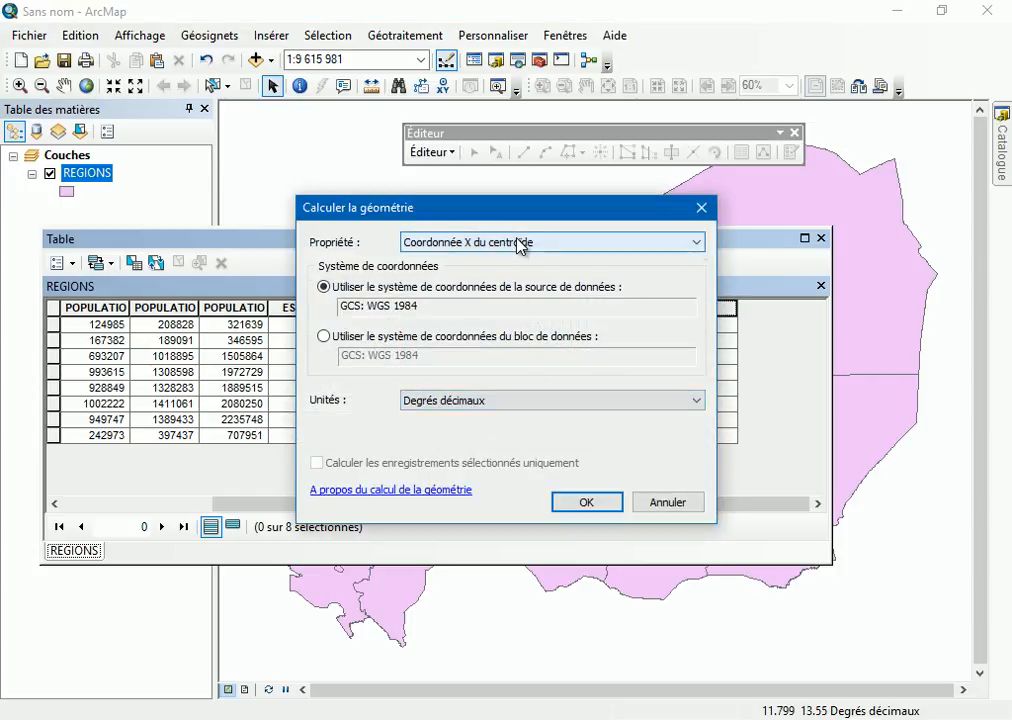
{"action": "left_click", "coordinate": [522, 245]}
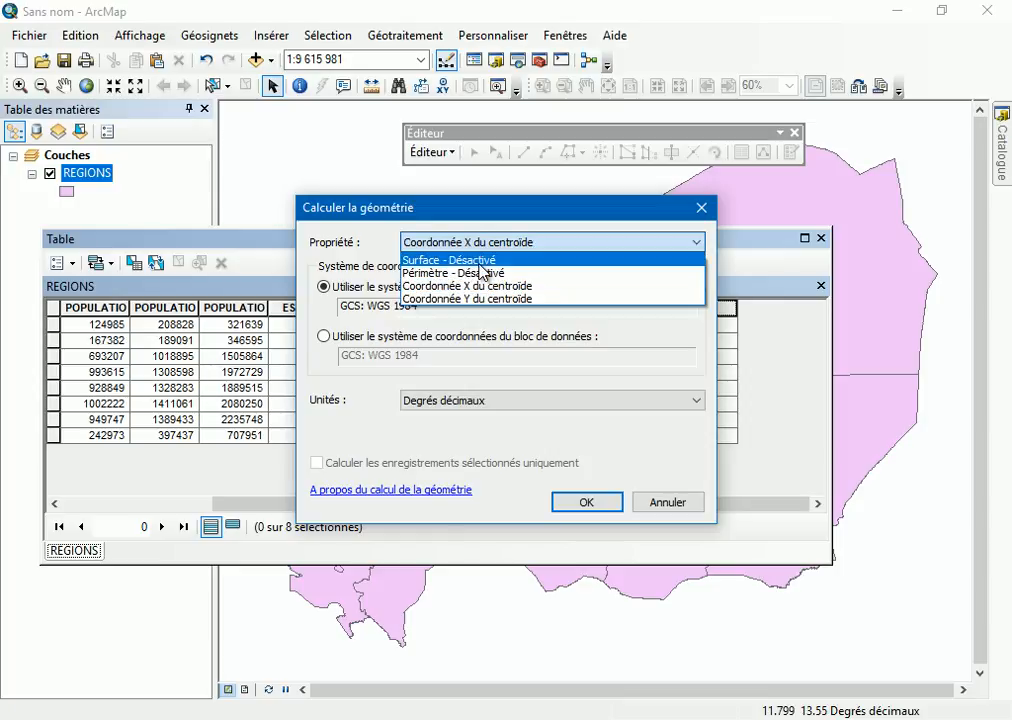
{"action": "left_click", "coordinate": [481, 261]}
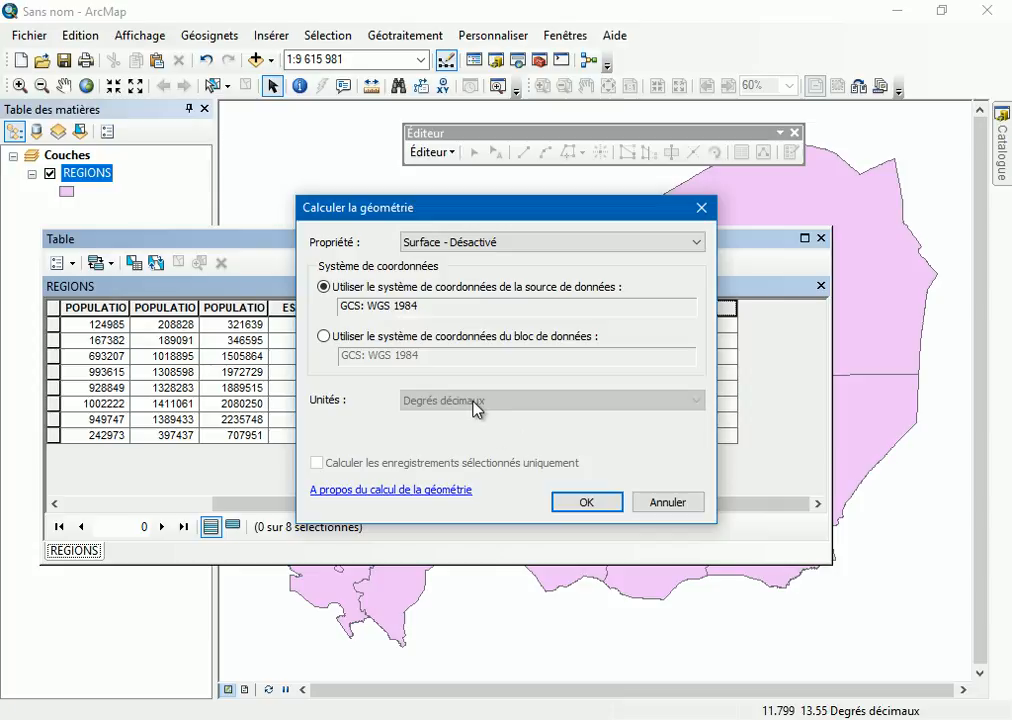
{"action": "left_click", "coordinate": [672, 505]}
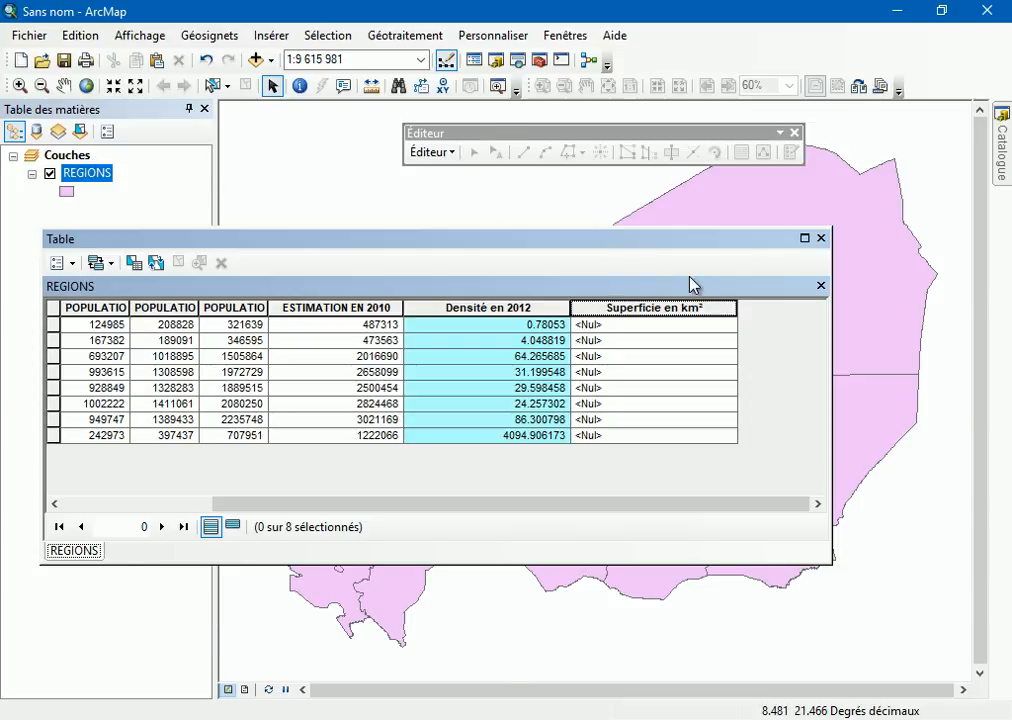
- Open the Couches data frame's coordinate system settings and expand the projected systems down to UTM, WGS 1984, Hémisphère Nord
{"action": "left_click_drag", "start_coordinate": [611, 246], "coordinate": [727, 352]}
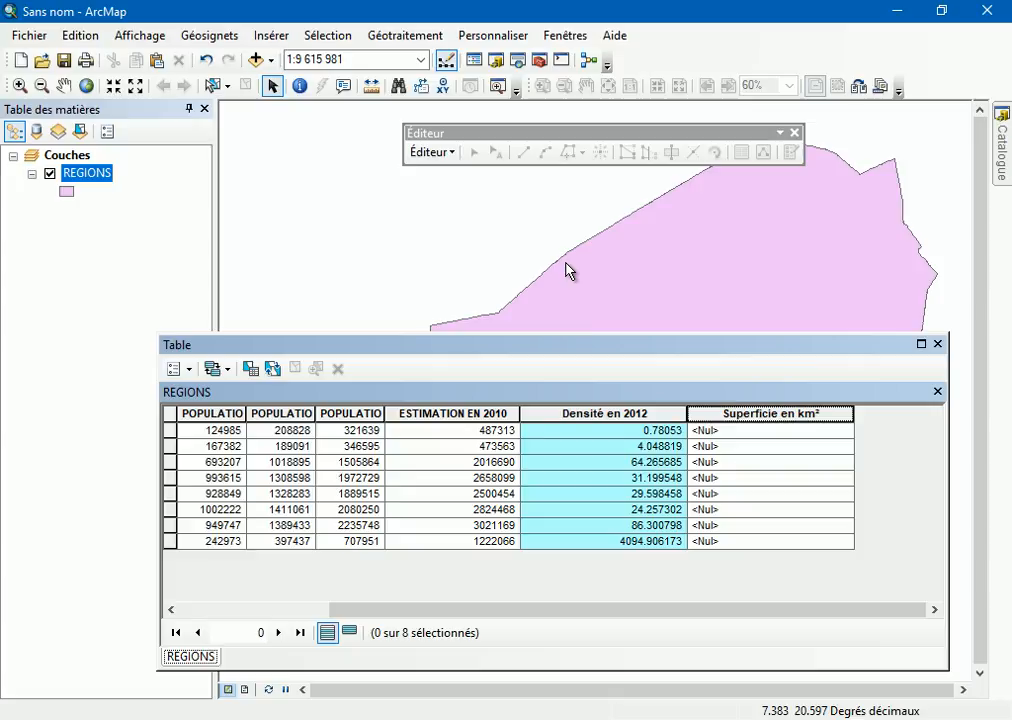
{"action": "double_click", "coordinate": [80, 158]}
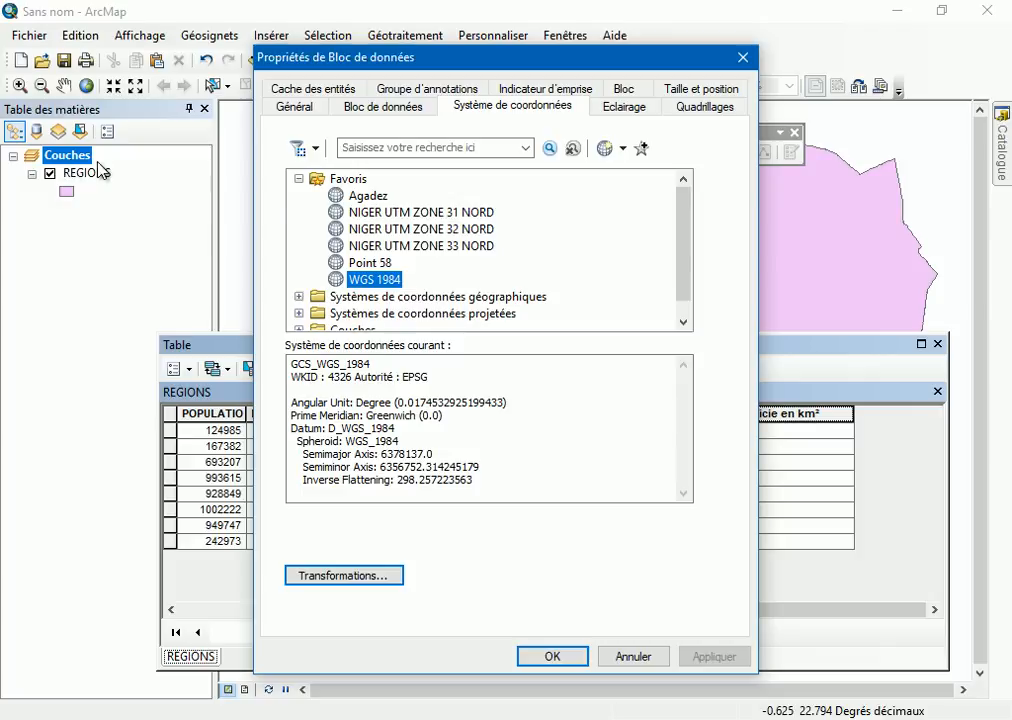
{"action": "left_click", "coordinate": [516, 107]}
{"action": "scroll", "coordinate": [326, 270], "scroll_direction": "down", "scroll_amount": 1}
{"action": "left_click", "coordinate": [298, 297]}
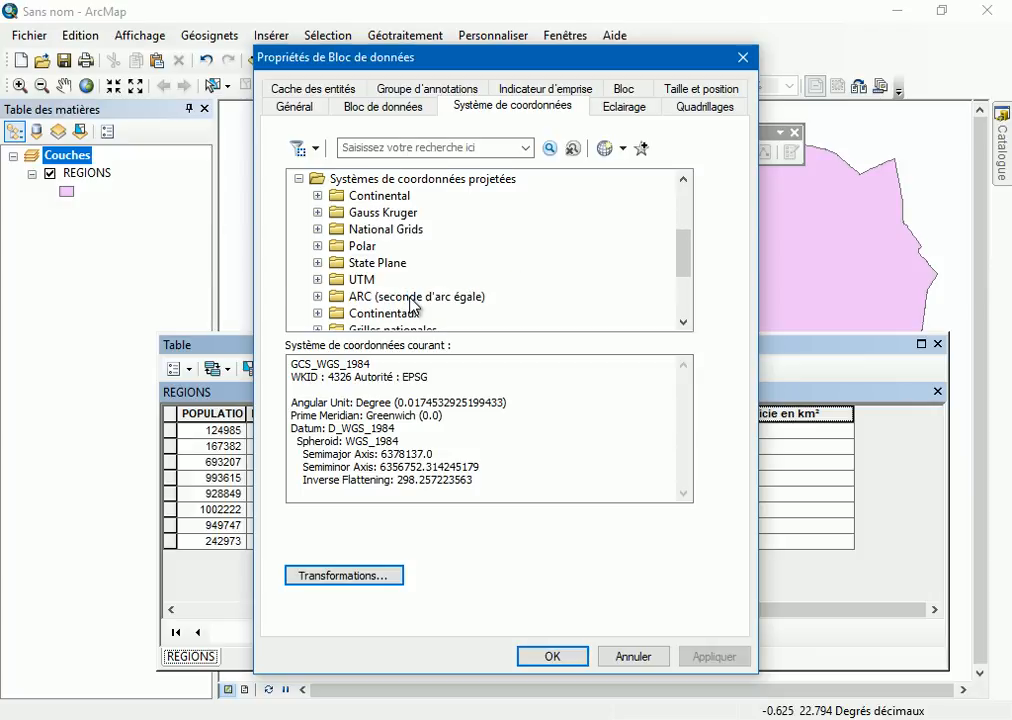
{"action": "left_click", "coordinate": [317, 280]}
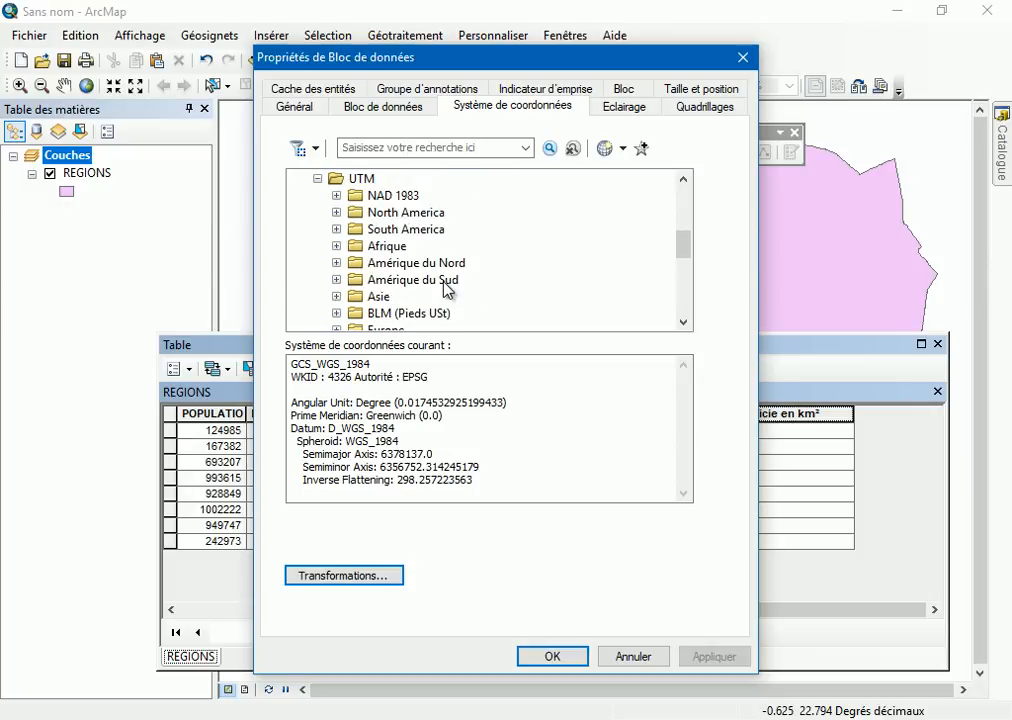
{"action": "scroll", "coordinate": [446, 289], "scroll_direction": "down", "scroll_amount": 6}
{"action": "scroll", "coordinate": [395, 276], "scroll_direction": "up", "scroll_amount": 2}
{"action": "left_click", "coordinate": [365, 265]}
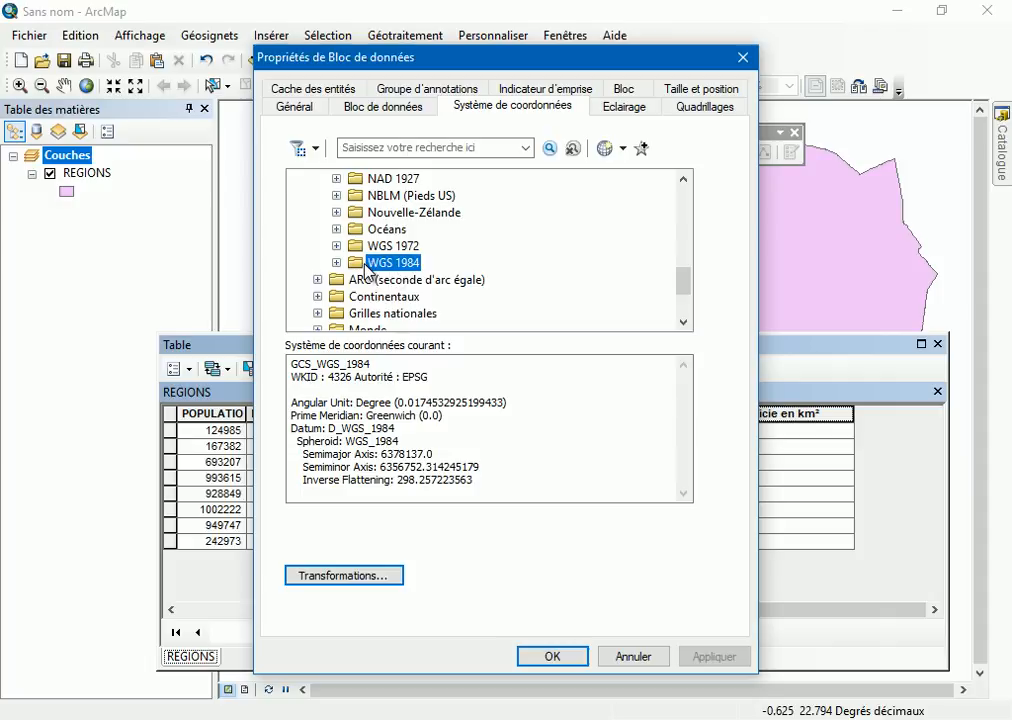
{"action": "left_click", "coordinate": [336, 262]}
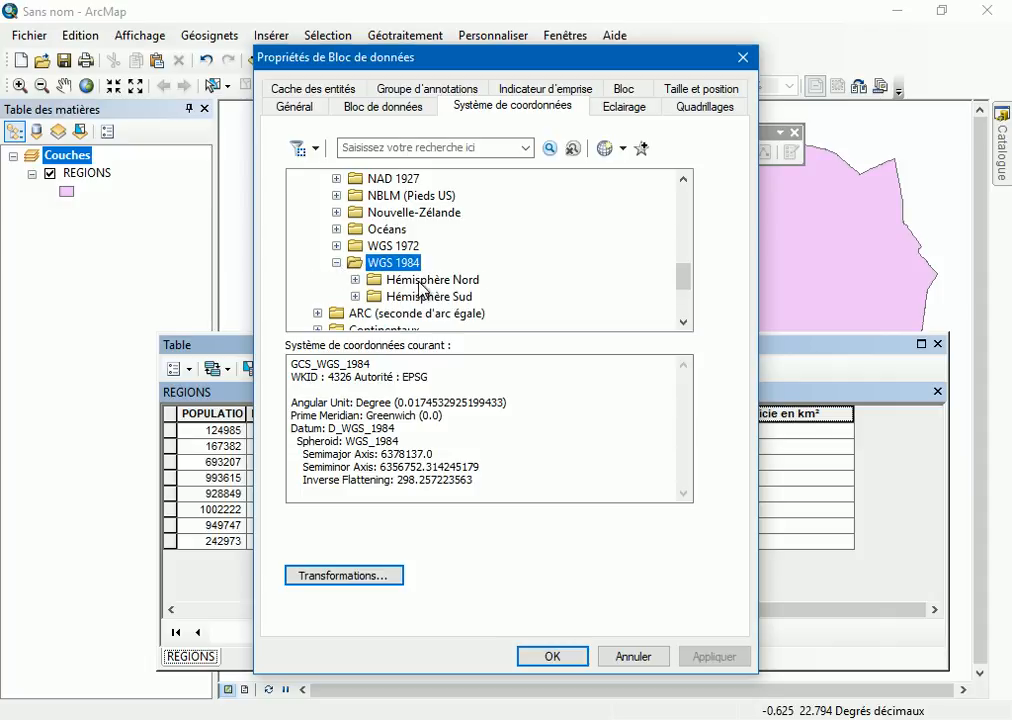
{"action": "left_click", "coordinate": [355, 280]}
- Set the data frame's coordinate system to WGS 1984 UTM Zone 32N and add that system to the favourites
{"action": "scroll", "coordinate": [465, 292], "scroll_direction": "down", "scroll_amount": 3}
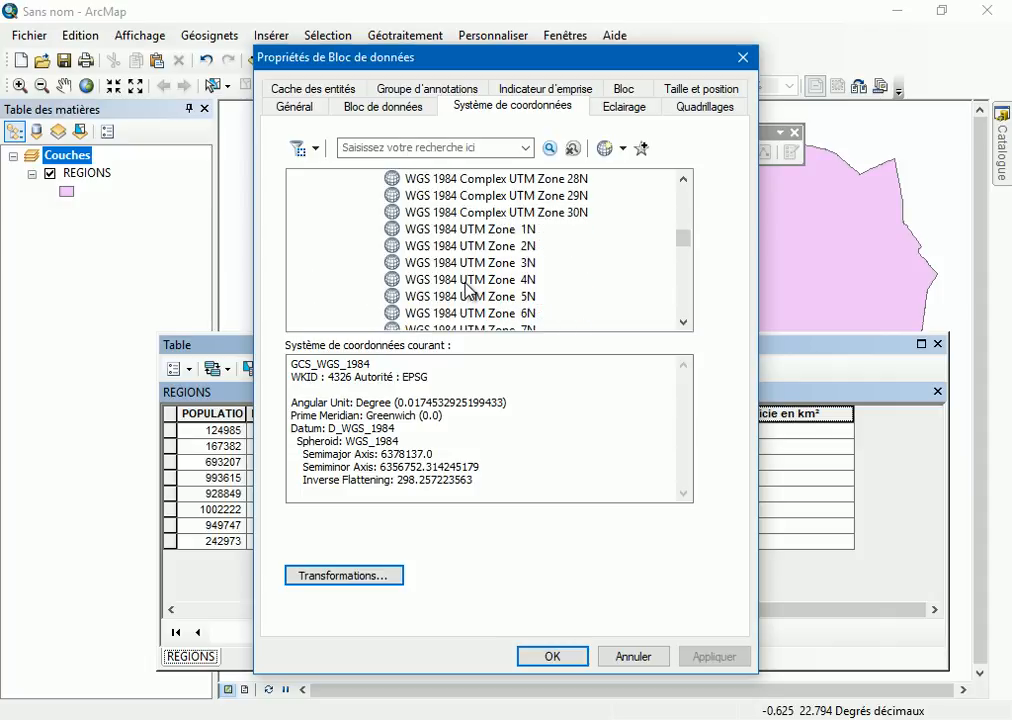
{"action": "scroll", "coordinate": [510, 289], "scroll_direction": "down", "scroll_amount": 13}
{"action": "scroll", "coordinate": [510, 285], "scroll_direction": "up", "scroll_amount": 2}
{"action": "left_click", "coordinate": [427, 196]}
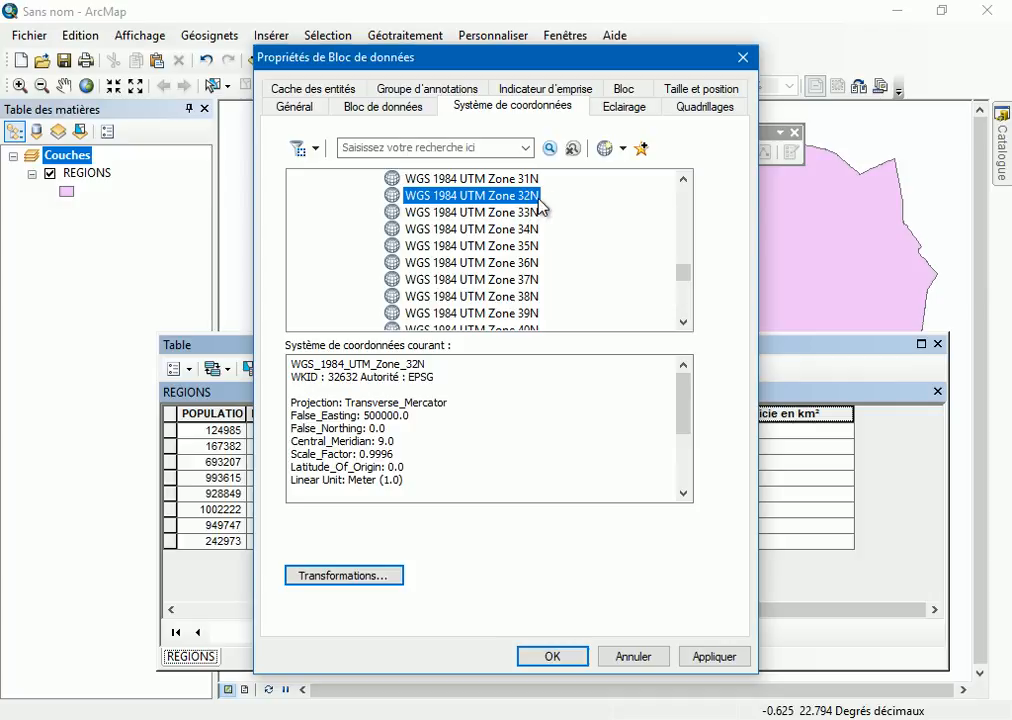
{"action": "left_click", "coordinate": [641, 148]}
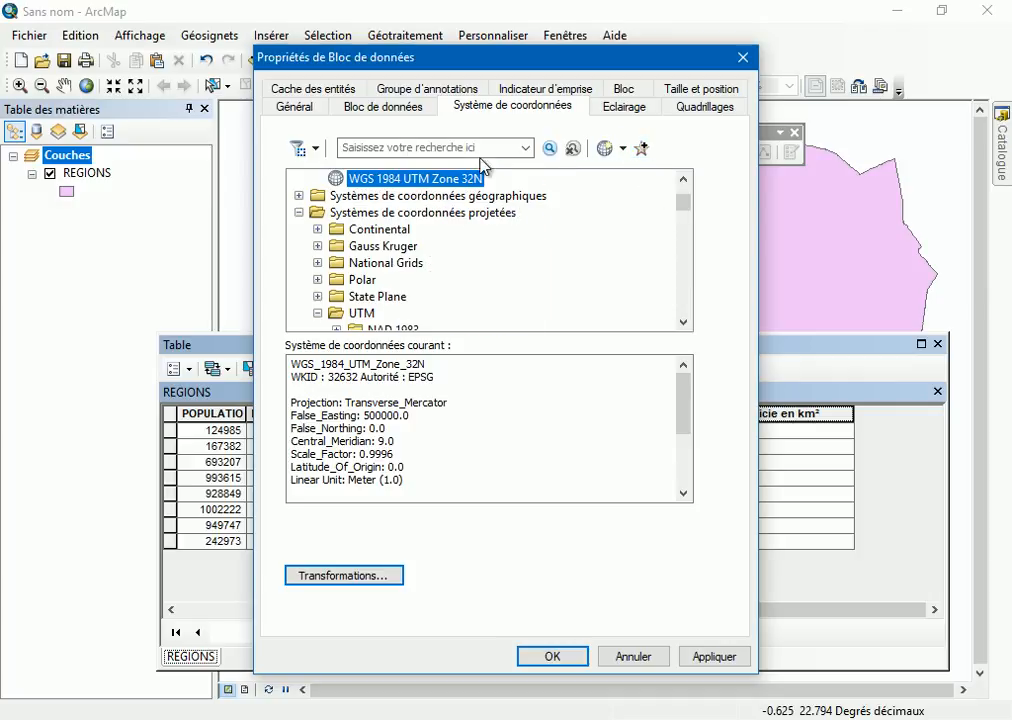
{"action": "left_click", "coordinate": [563, 663]}
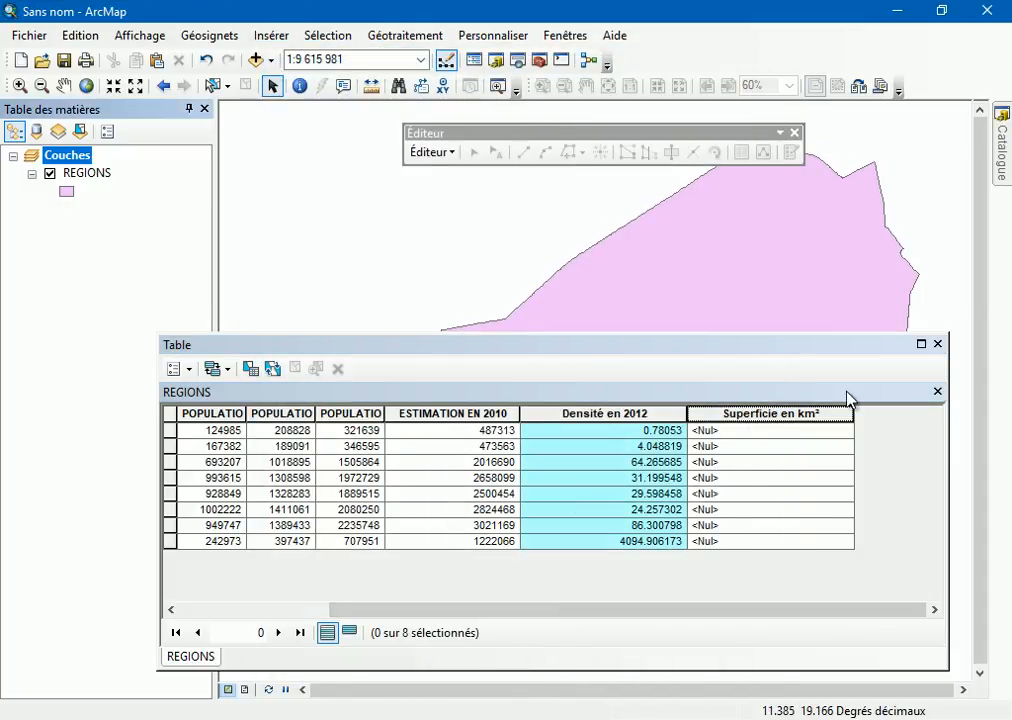
- Check the map and display units in the general properties of the Couches data frame
{"action": "double_click", "coordinate": [63, 160]}
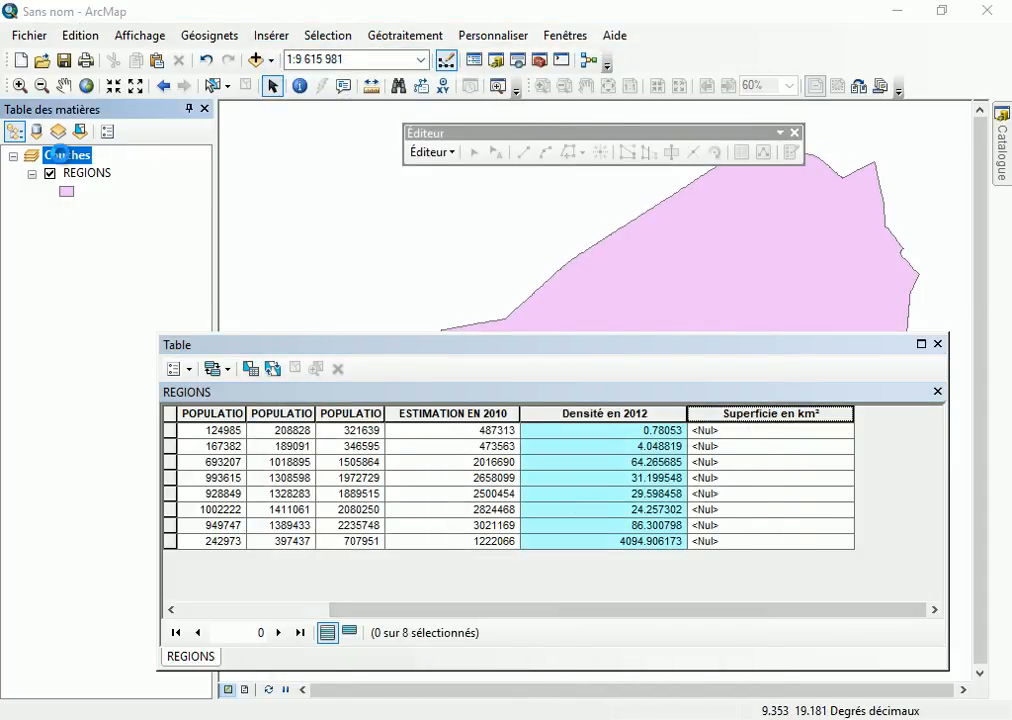
{"action": "left_click", "coordinate": [298, 112]}
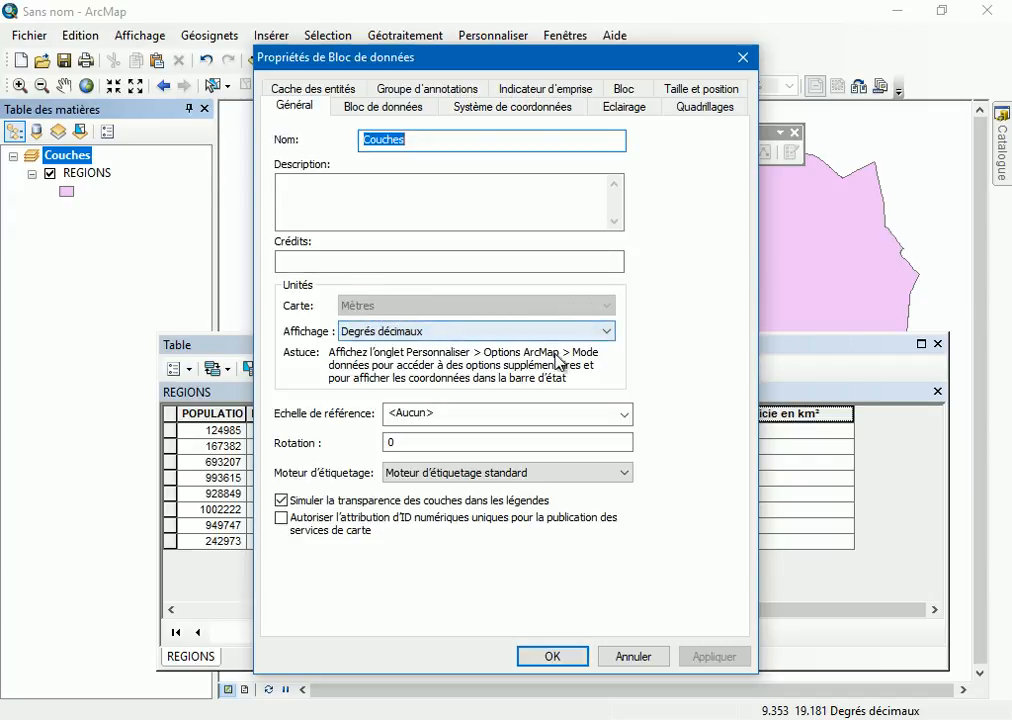
{"action": "left_click", "coordinate": [742, 60]}
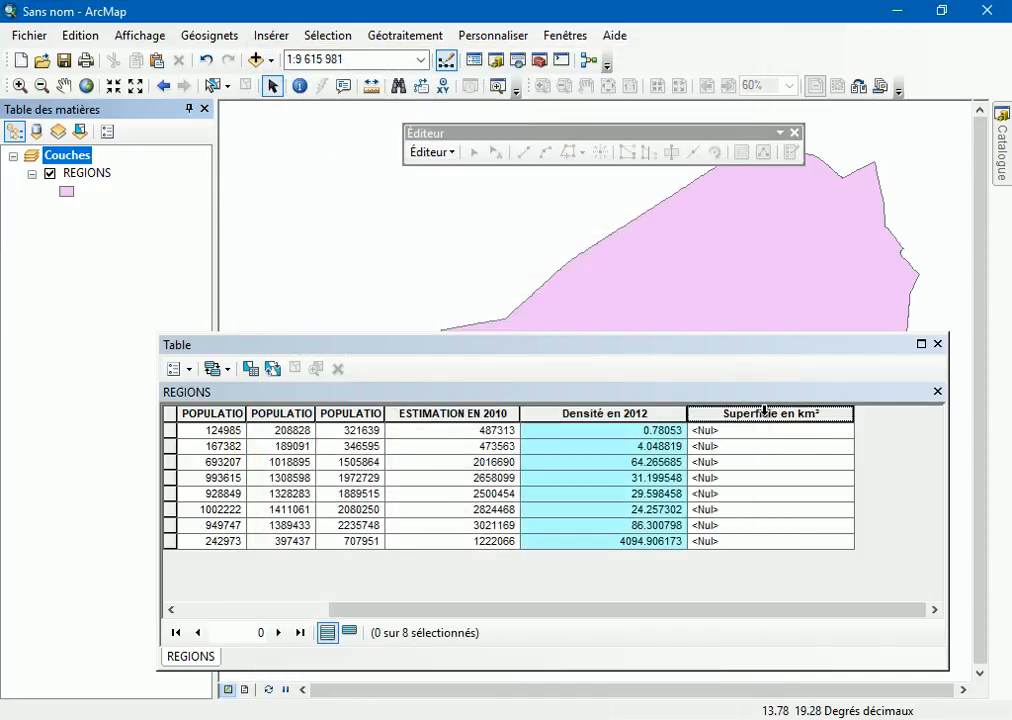
- Fill the "Superficie en km²" column with Calculate Geometry, using Surface in Kilomètres carrés [km²], the data frame's coordinate system and calculation outside an edit session
{"action": "right_click", "coordinate": [764, 410]}
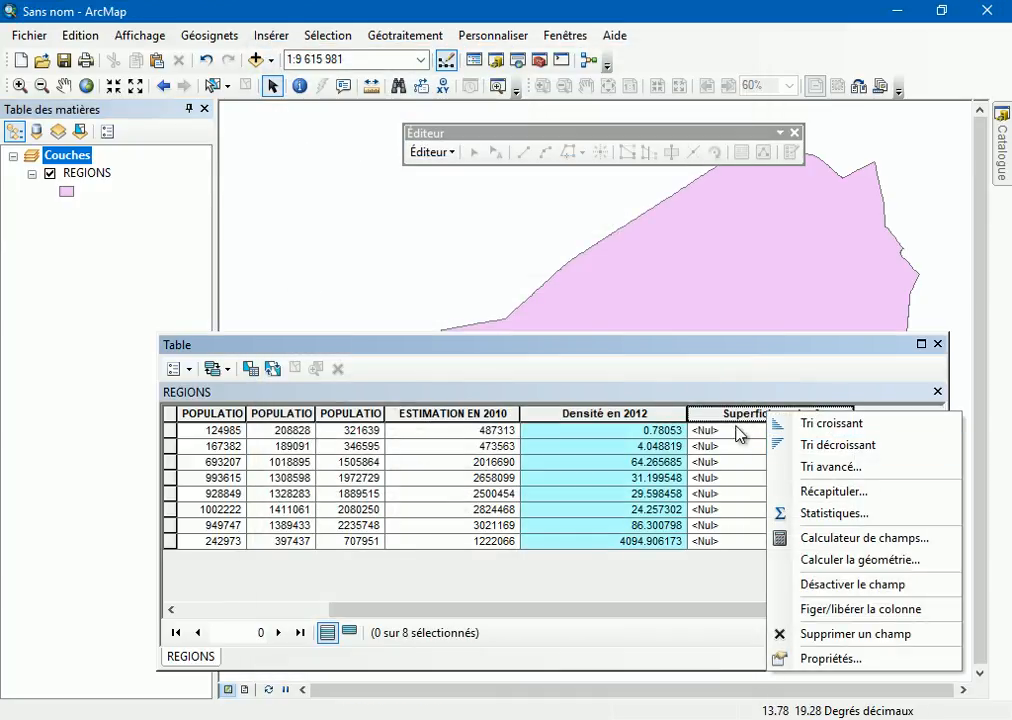
{"action": "left_click", "coordinate": [834, 559]}
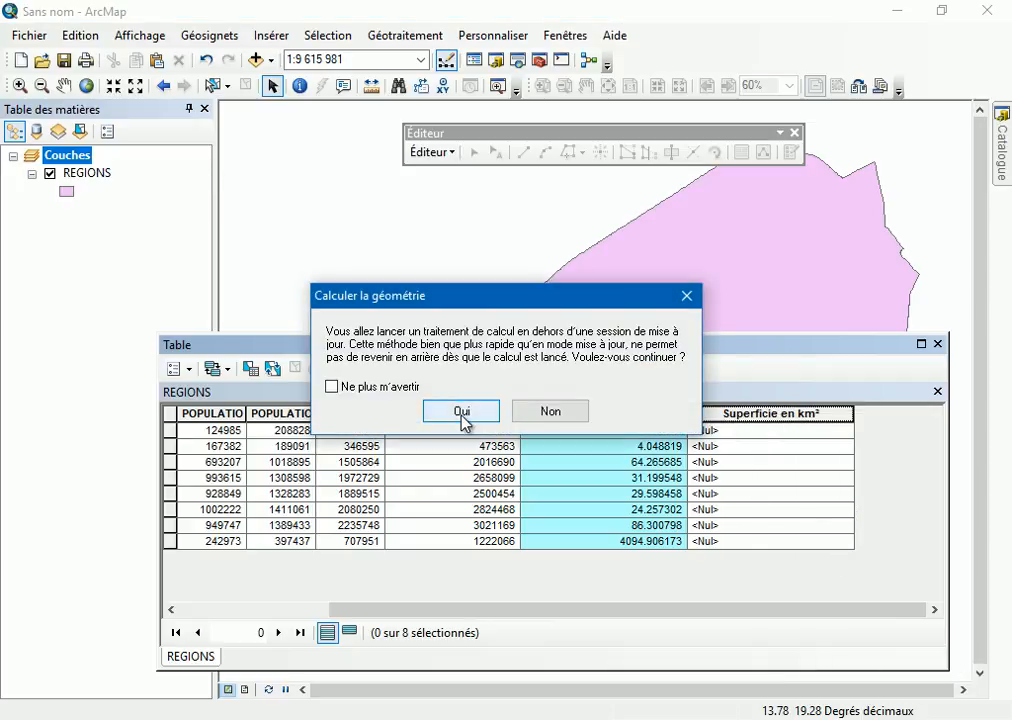
{"action": "left_click", "coordinate": [461, 413]}
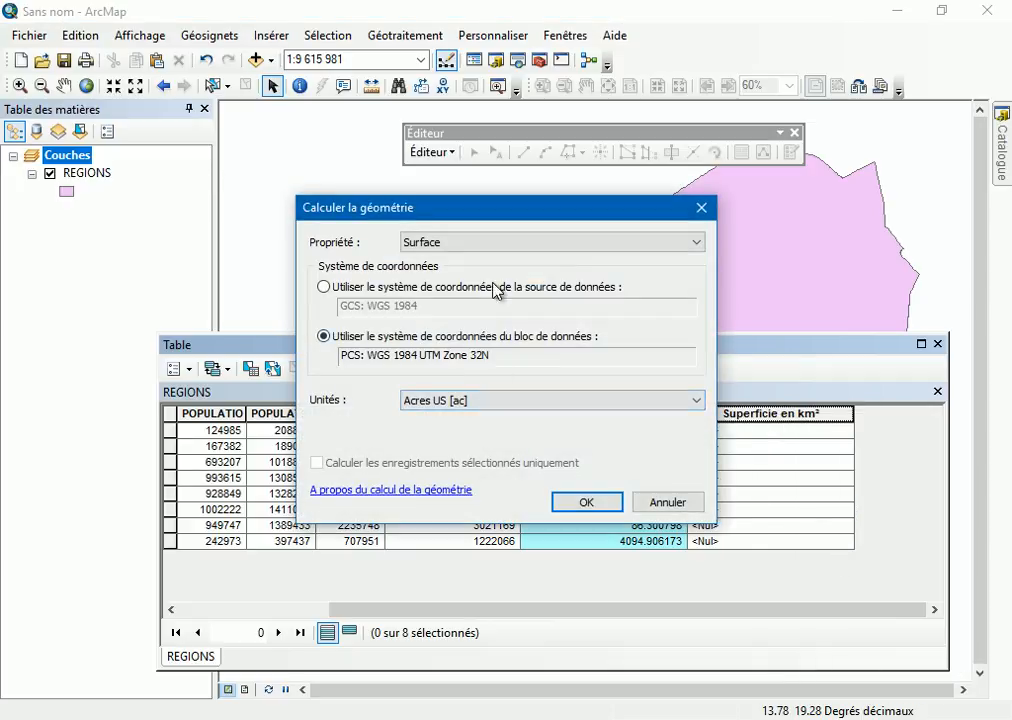
{"action": "left_click", "coordinate": [481, 243]}
{"action": "left_click", "coordinate": [447, 245]}
{"action": "left_click", "coordinate": [446, 410]}
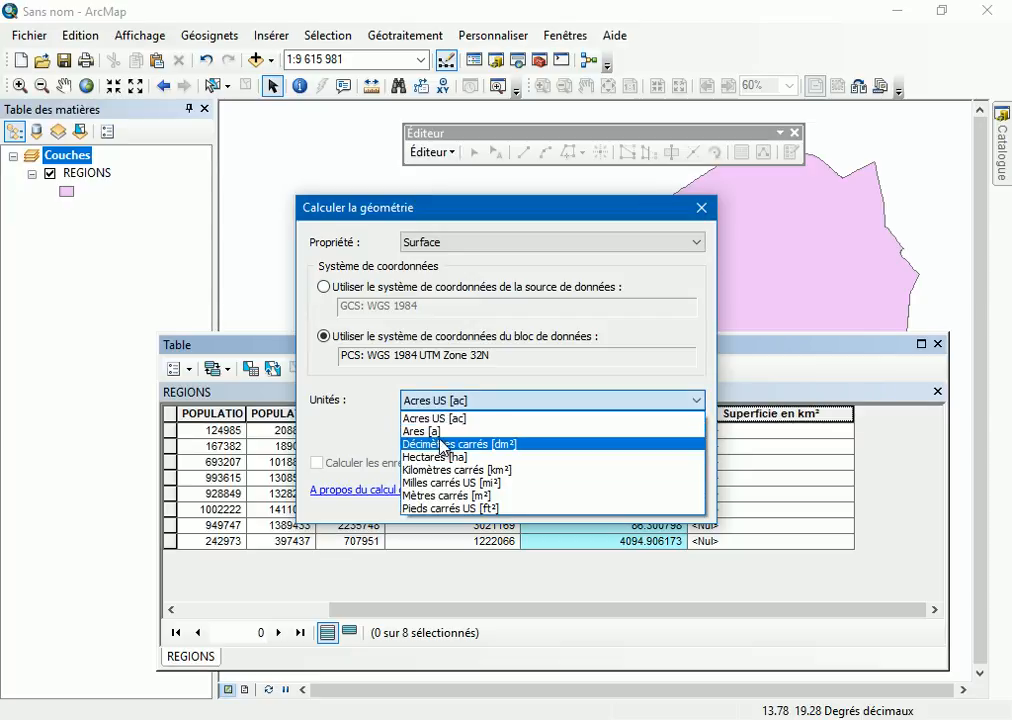
{"action": "left_click", "coordinate": [518, 472]}
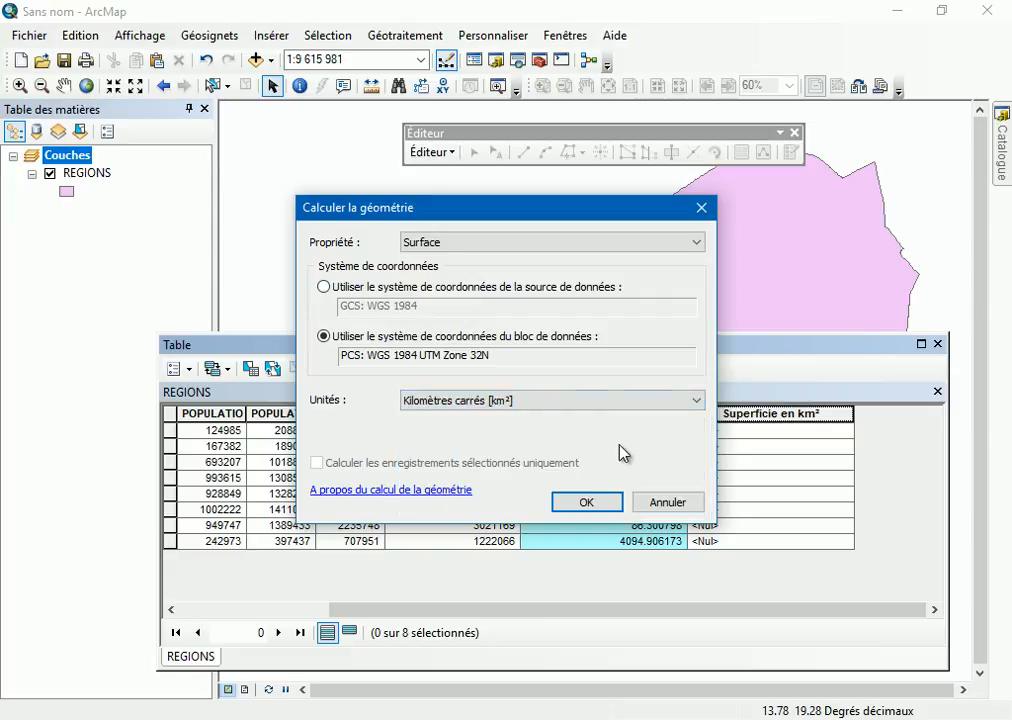
{"action": "left_click", "coordinate": [587, 507]}
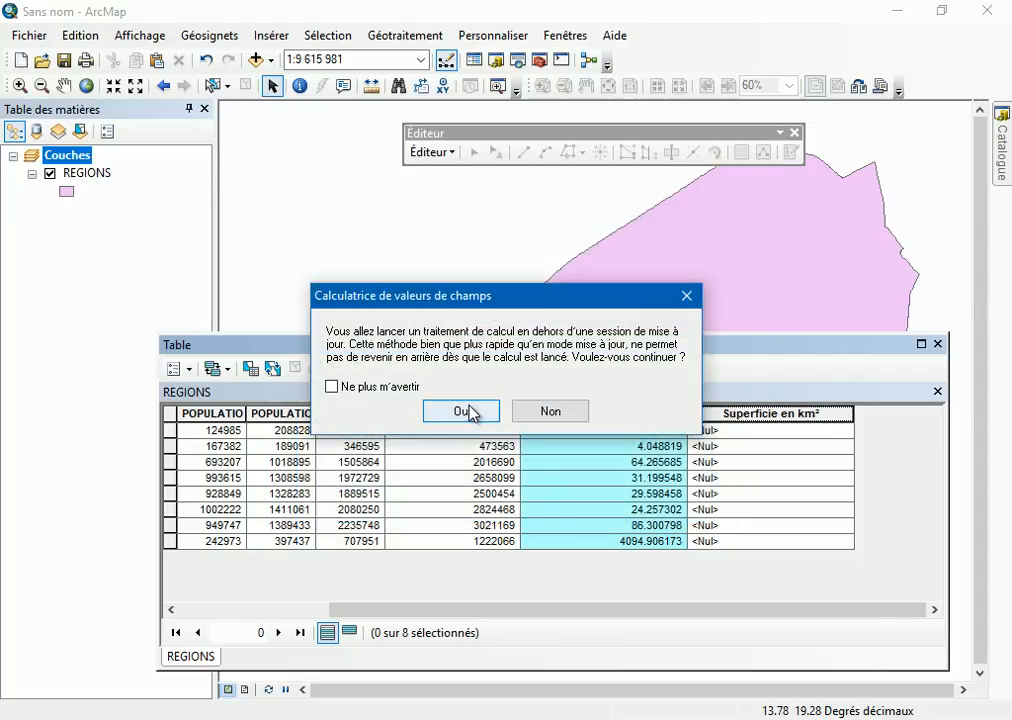
{"action": "left_click", "coordinate": [461, 412]}
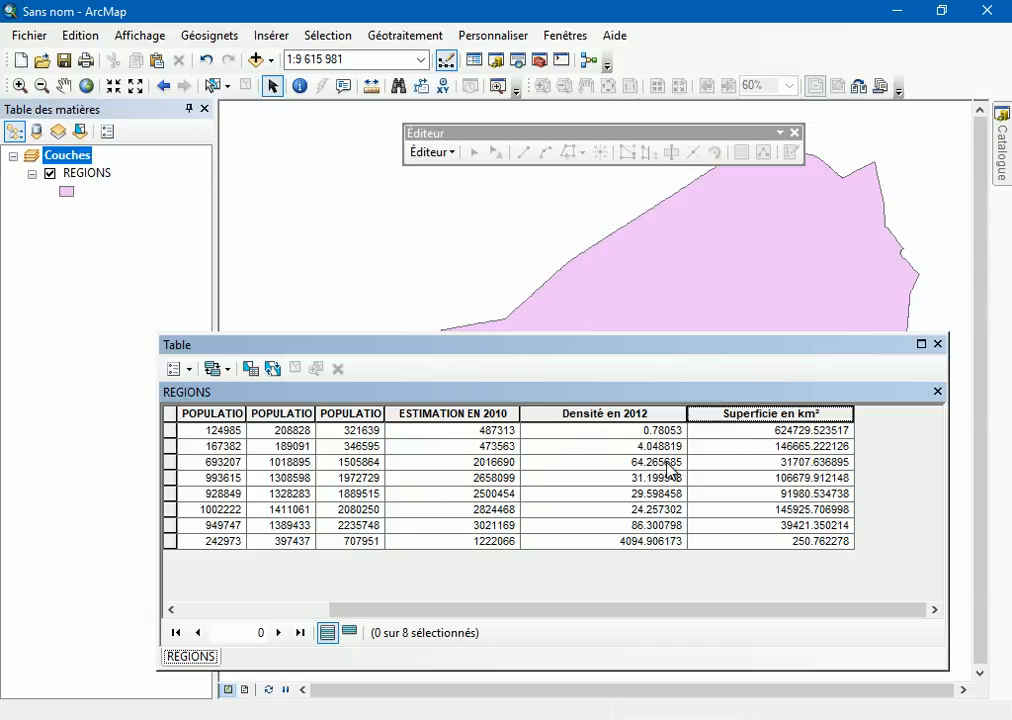
- Select the Agadez and Diffa records in the REGIONS table and clear the selection again
{"action": "left_click_drag", "start_coordinate": [576, 610], "coordinate": [425, 614]}
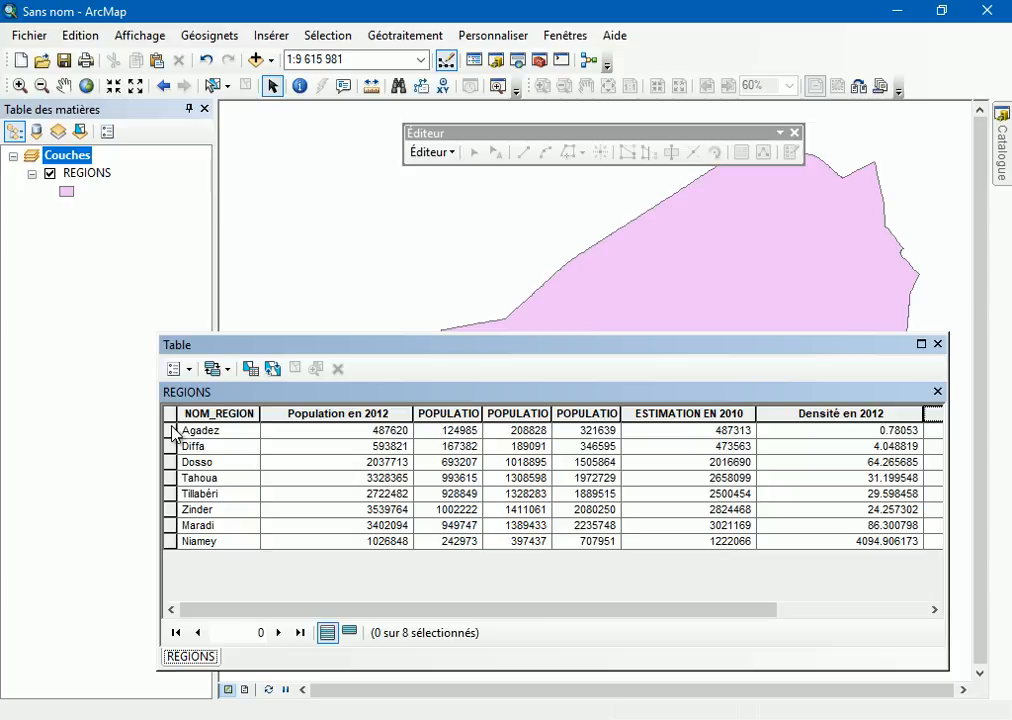
{"action": "left_click", "coordinate": [171, 432]}
{"action": "left_click", "coordinate": [172, 446], "text": "ctrl"}
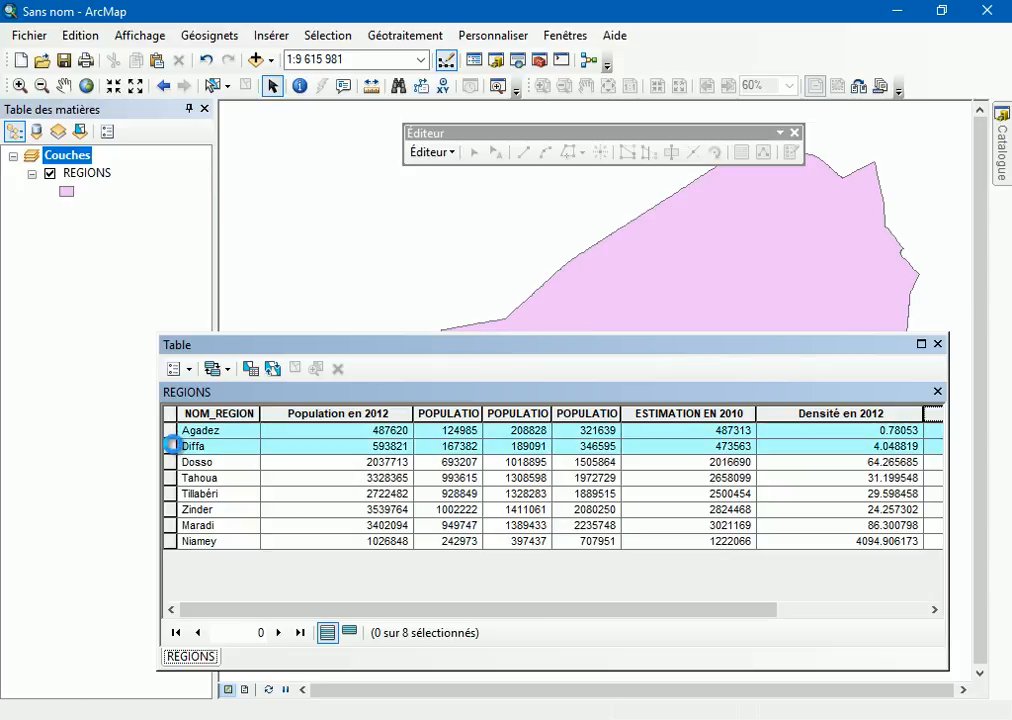
{"action": "left_click_drag", "start_coordinate": [605, 612], "coordinate": [888, 612]}
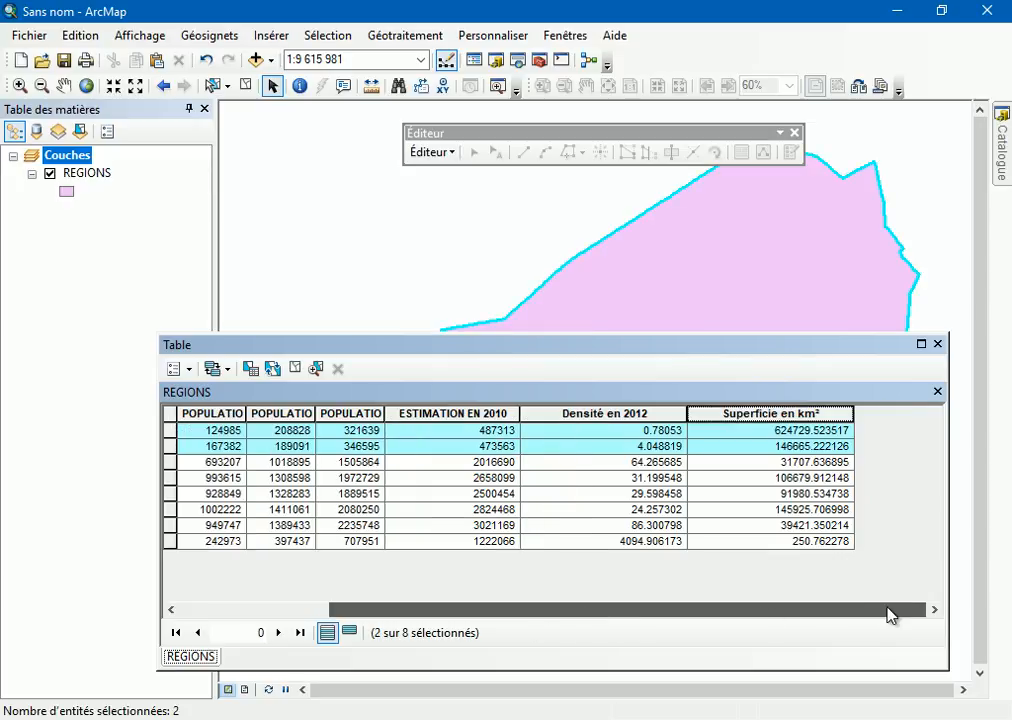
{"action": "right_click", "coordinate": [750, 411]}
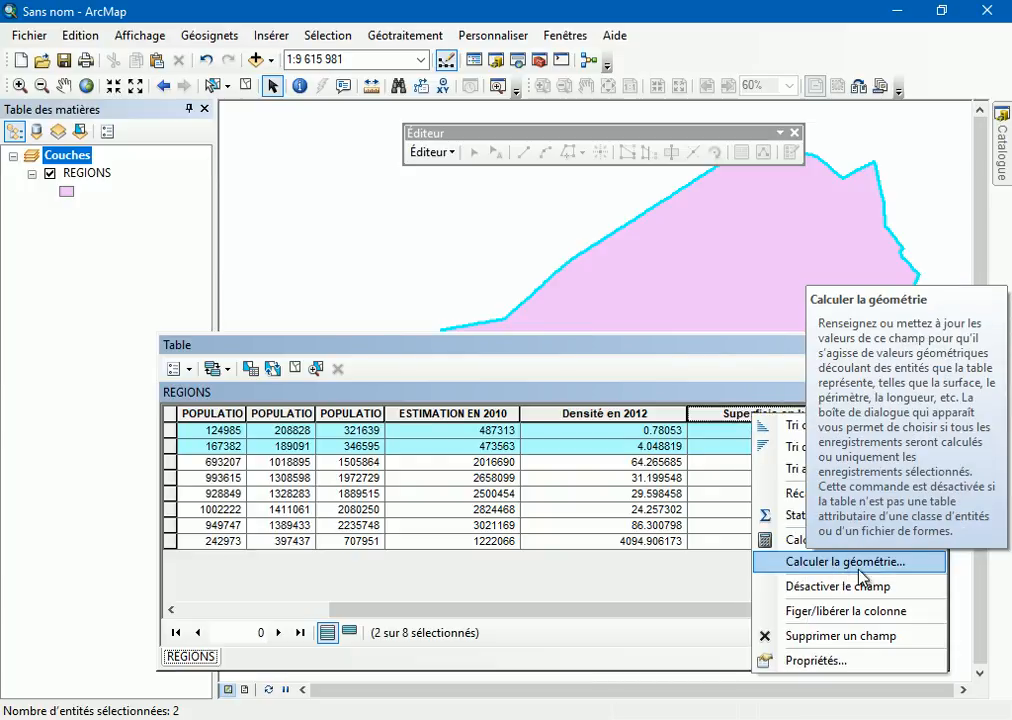
{"action": "left_click", "coordinate": [733, 378]}
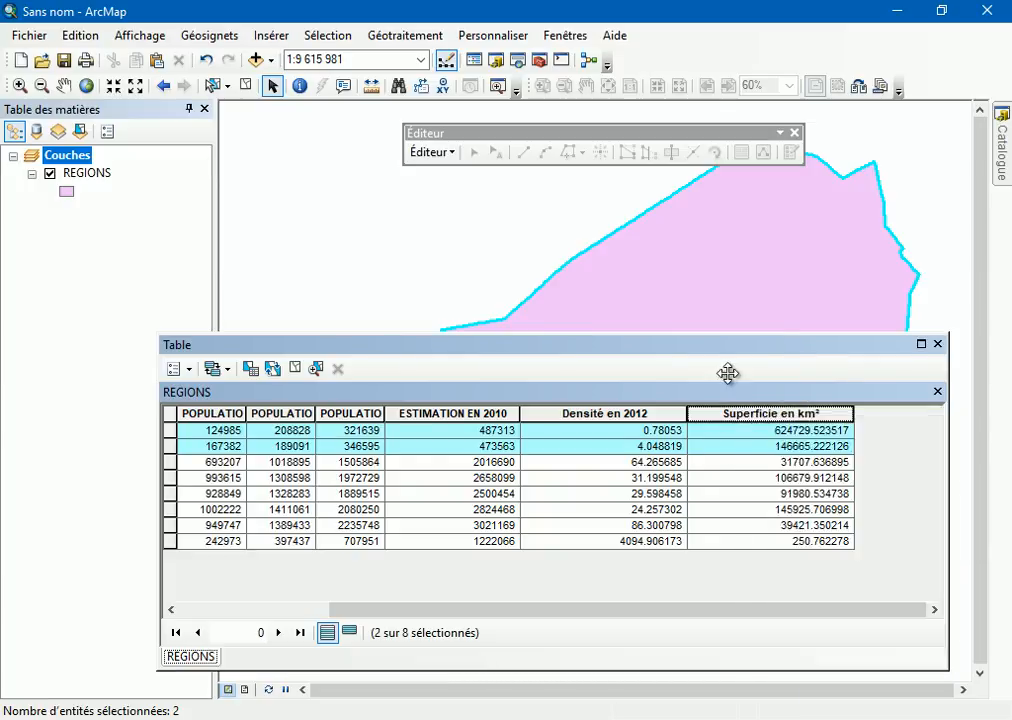
{"action": "left_click", "coordinate": [246, 88]}
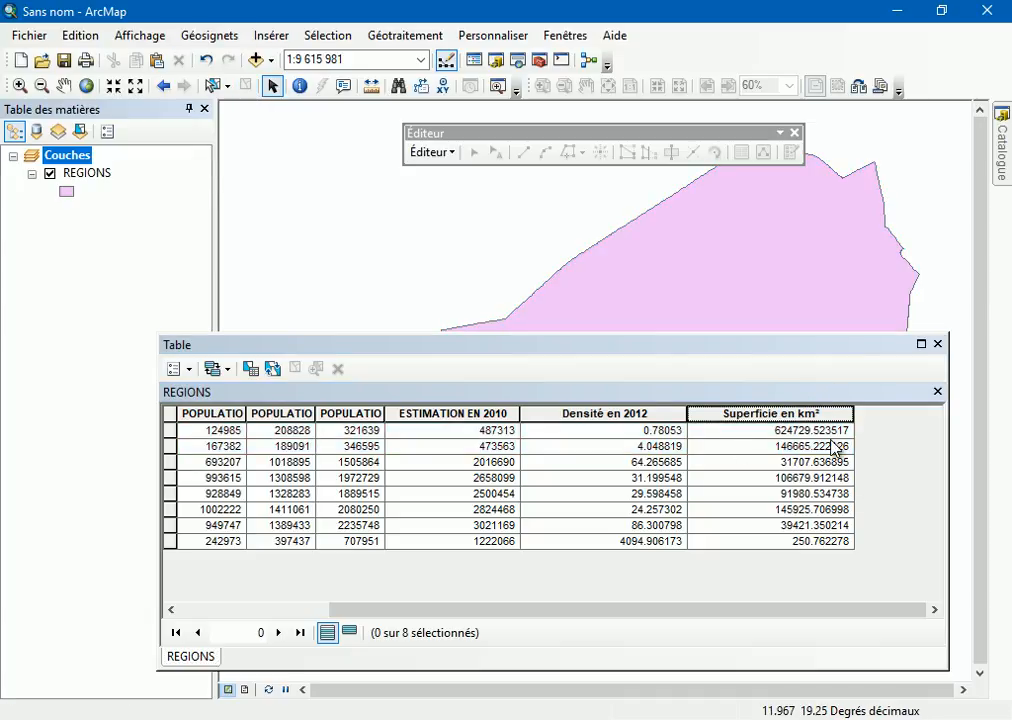
{"action": "right_click", "coordinate": [644, 412]}
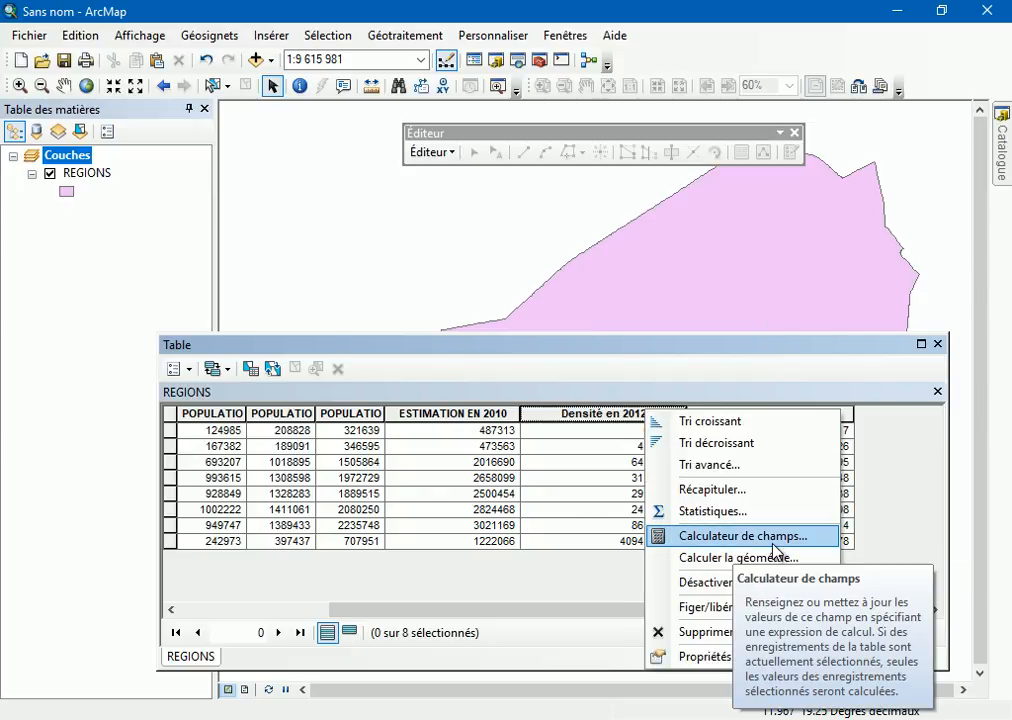
{"action": "left_click", "coordinate": [549, 573]}
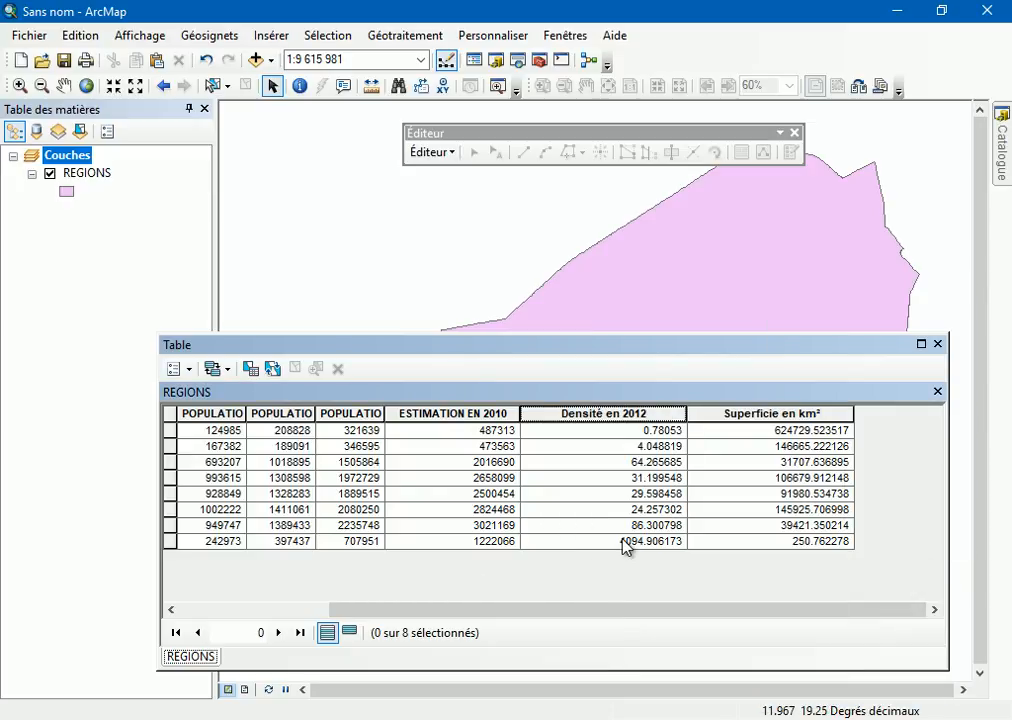